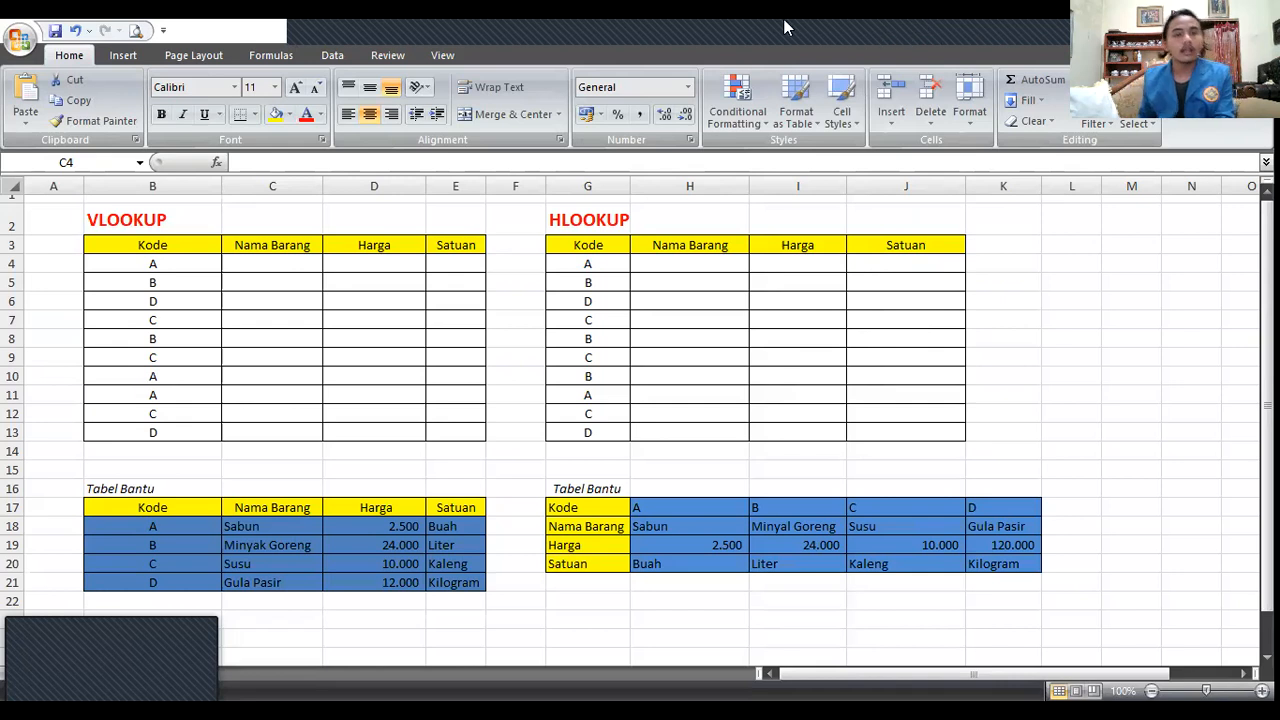
Step: Start a VLOOKUP formula in C4 of the VLOOKUP table, with B4 as the lookup value
{"action": "left_click", "coordinate": [257, 270]}
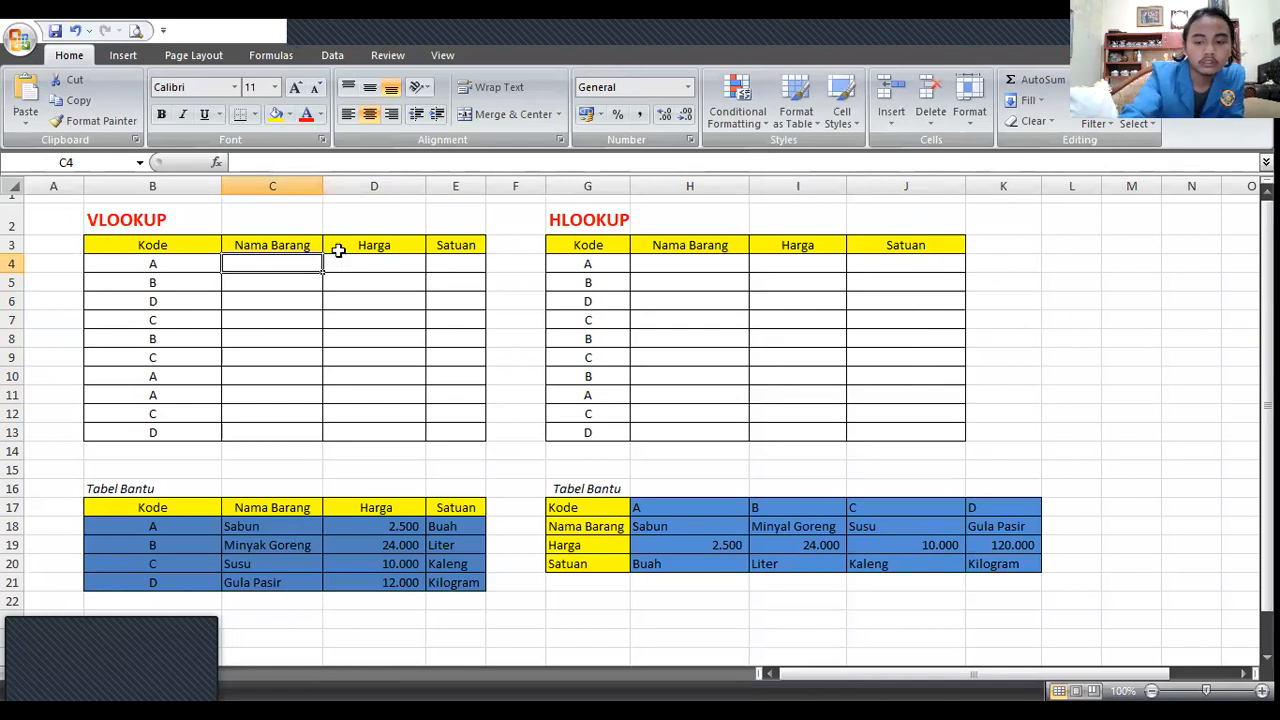
{"action": "type", "text": "=v"}
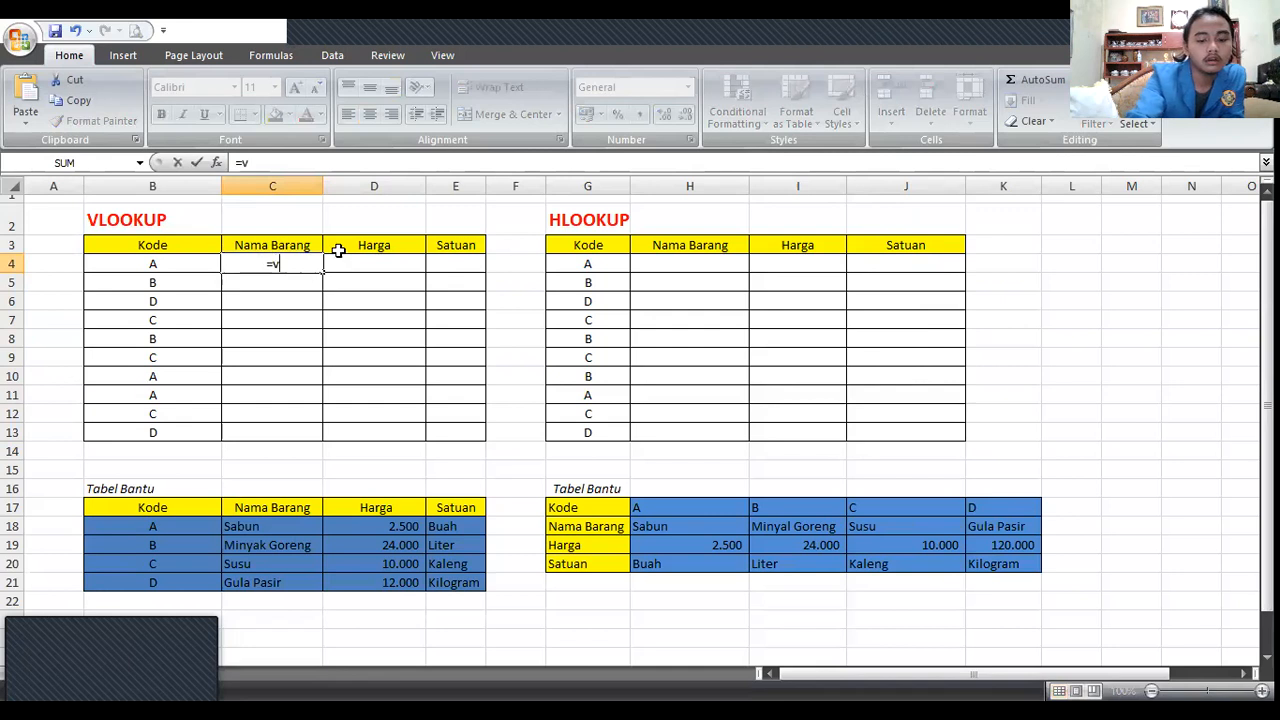
{"action": "type", "text": "loo"}
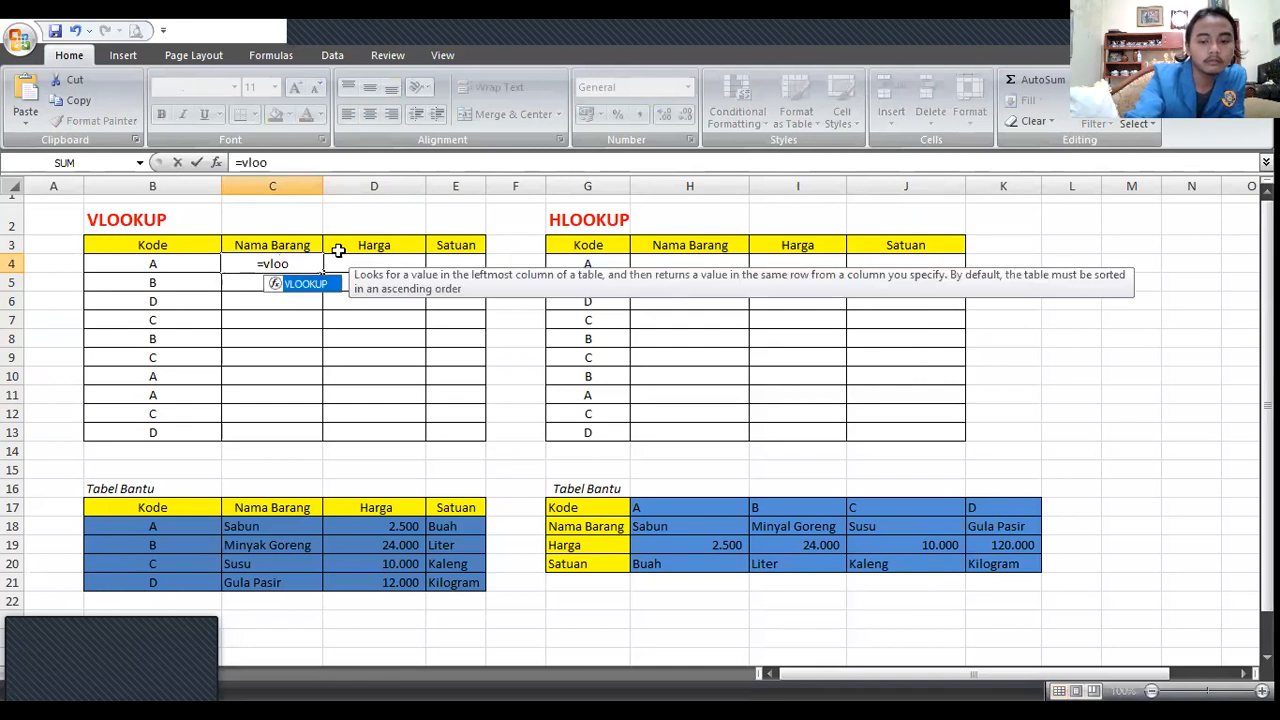
{"action": "type", "text": "kup"}
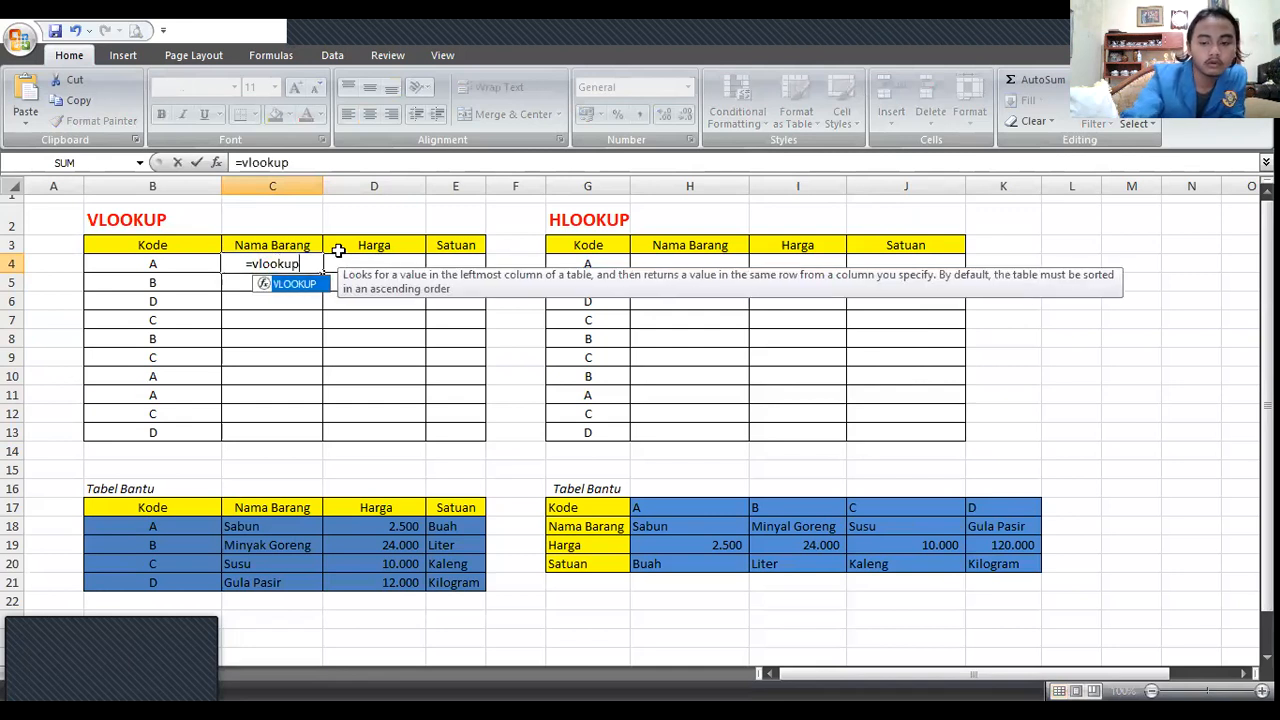
{"action": "type", "text": "("}
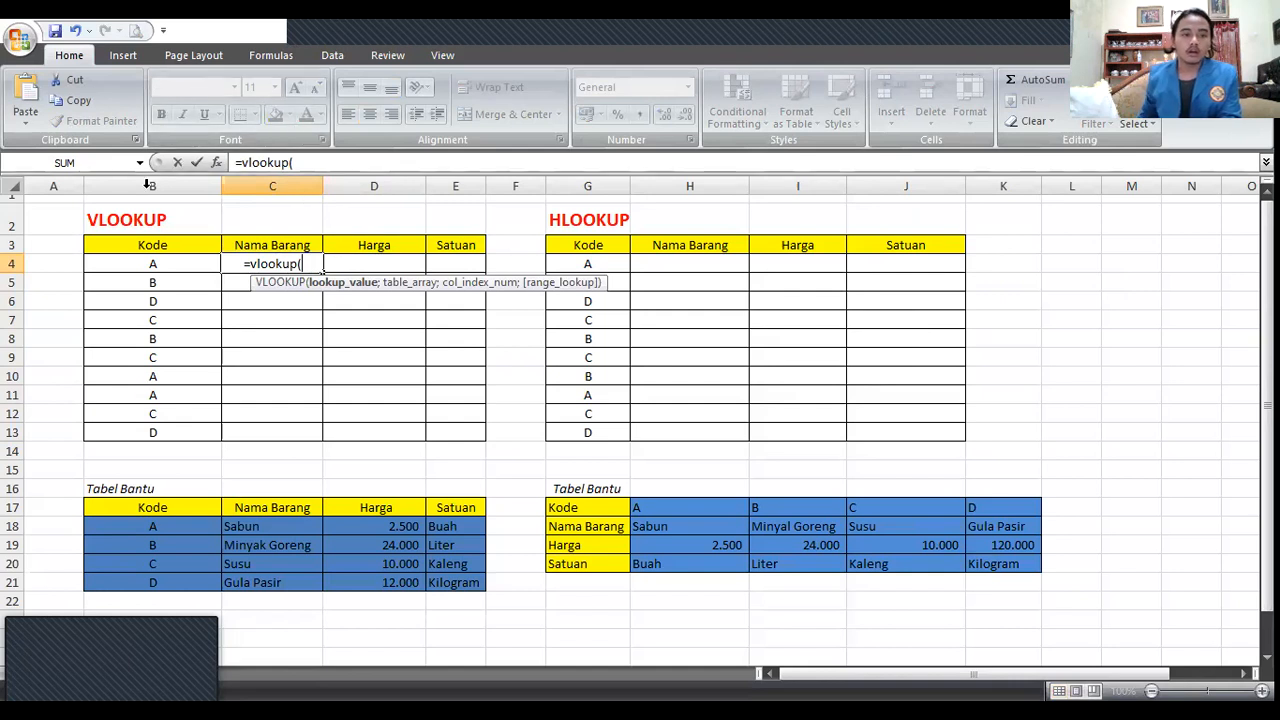
{"action": "left_click", "coordinate": [155, 263]}
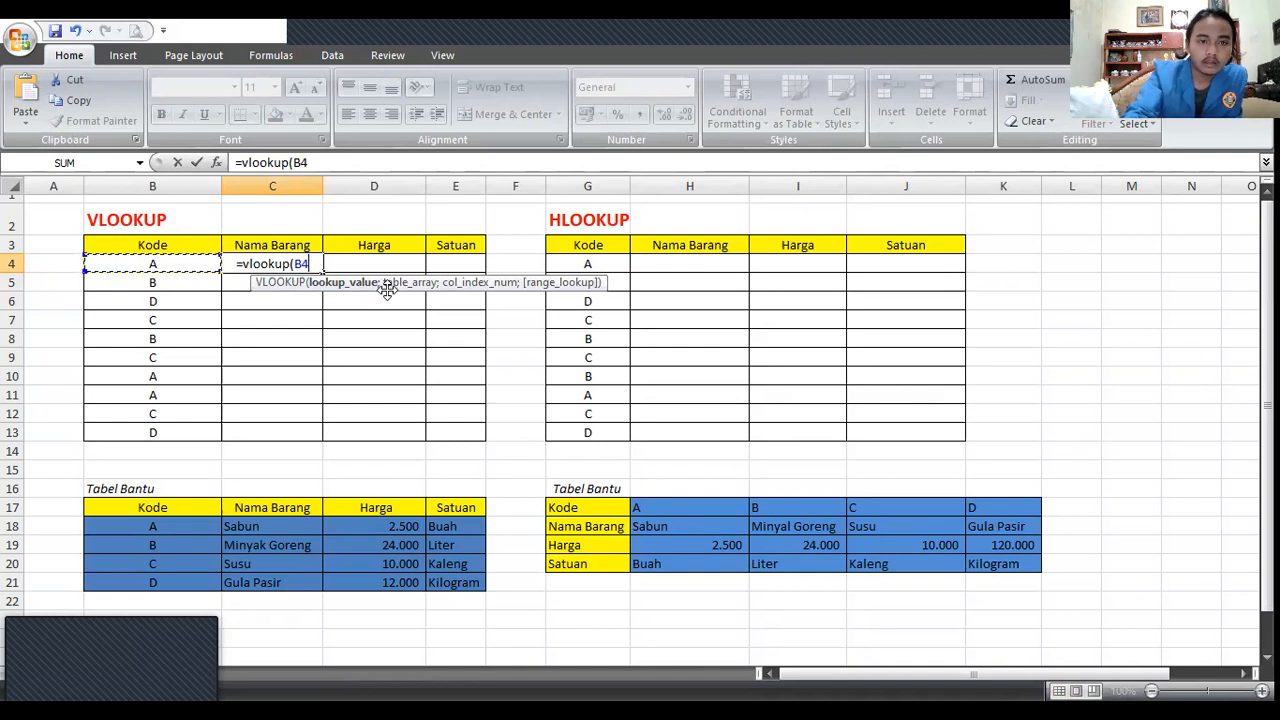
{"action": "type", "text": ";"}
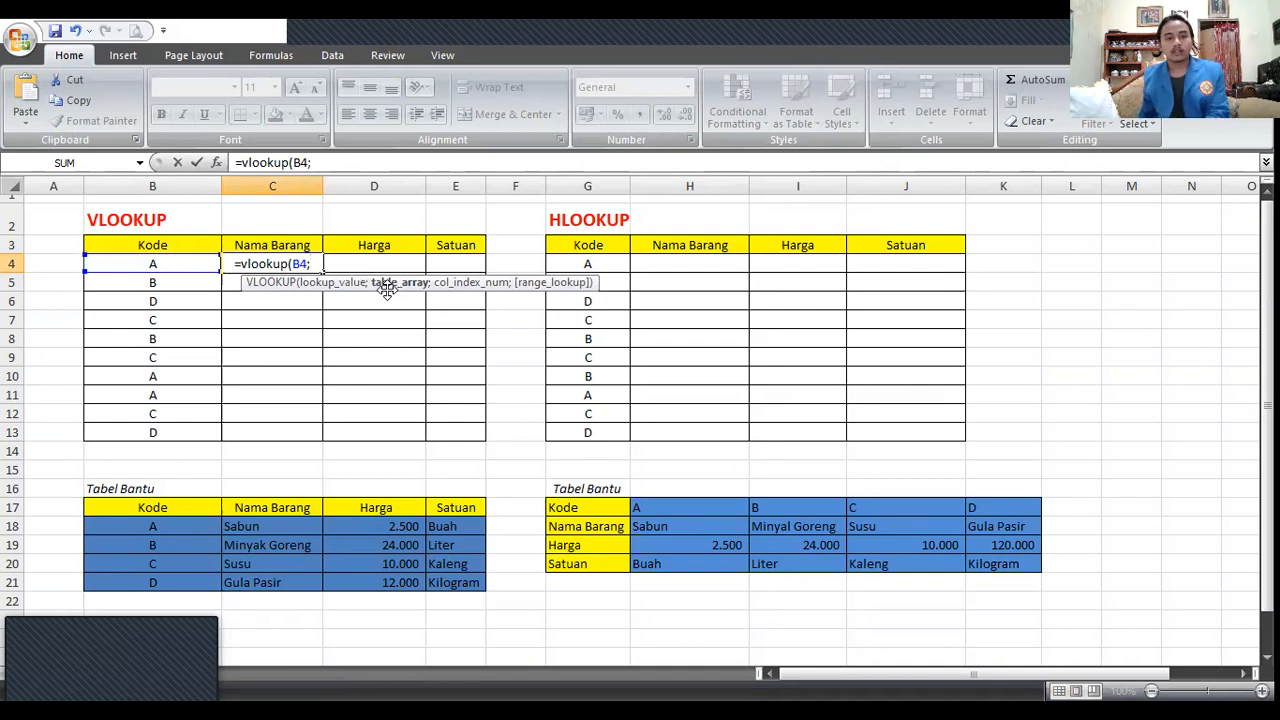
Step: Try to complete the C4 formula with the absolute table array $B$18:$E$21 and 2:0 as the column index
{"action": "left_click", "coordinate": [181, 530]}
{"action": "left_click_drag", "start_coordinate": [190, 533], "coordinate": [471, 586]}
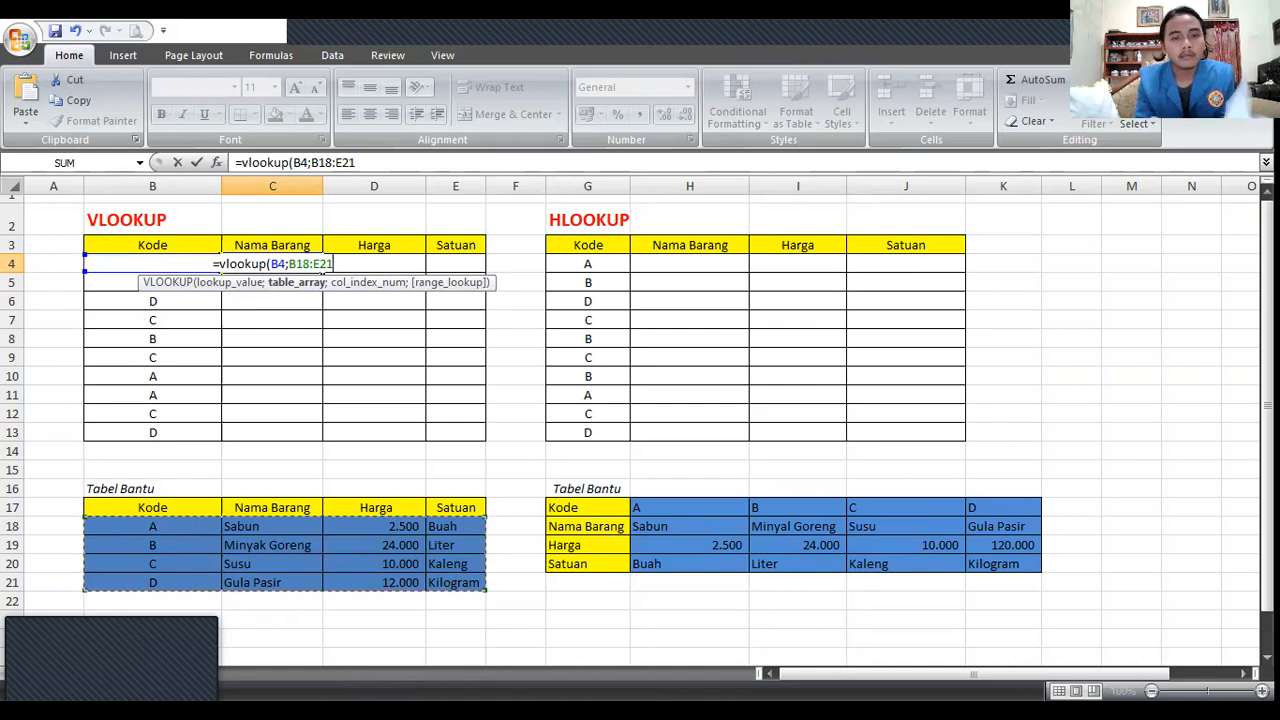
{"action": "key", "text": "F4"}
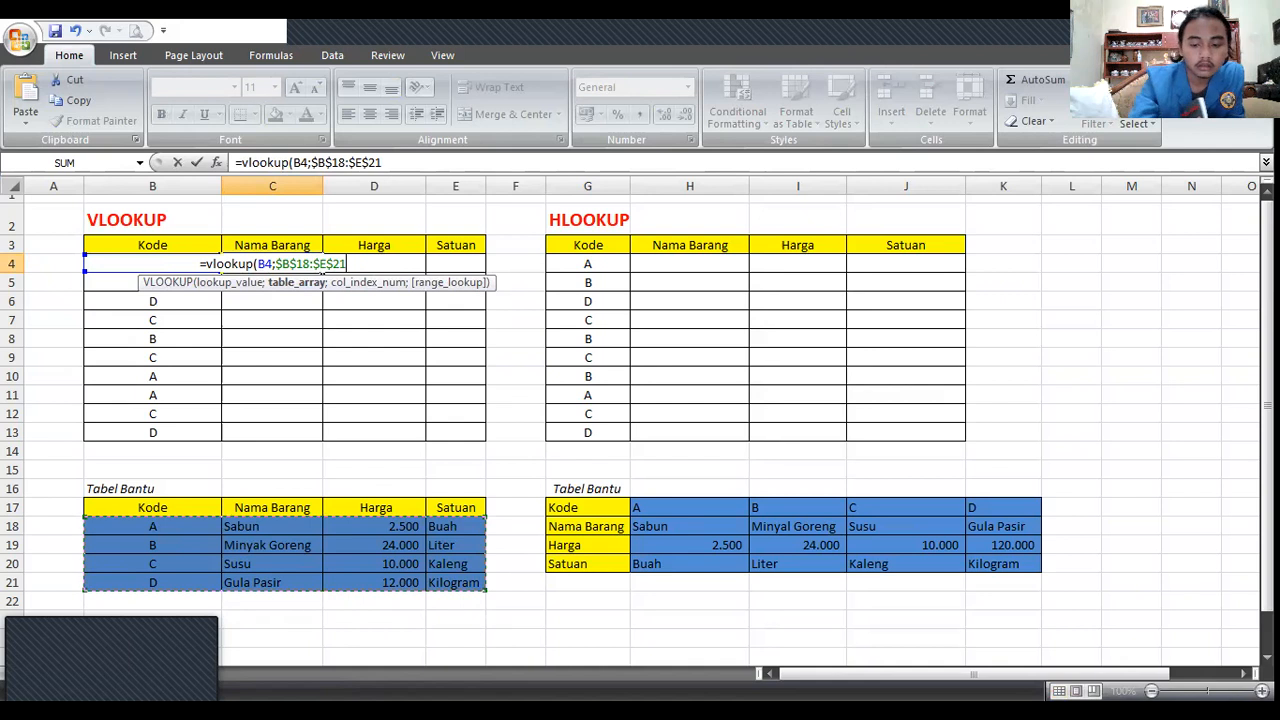
{"action": "type", "text": ";"}
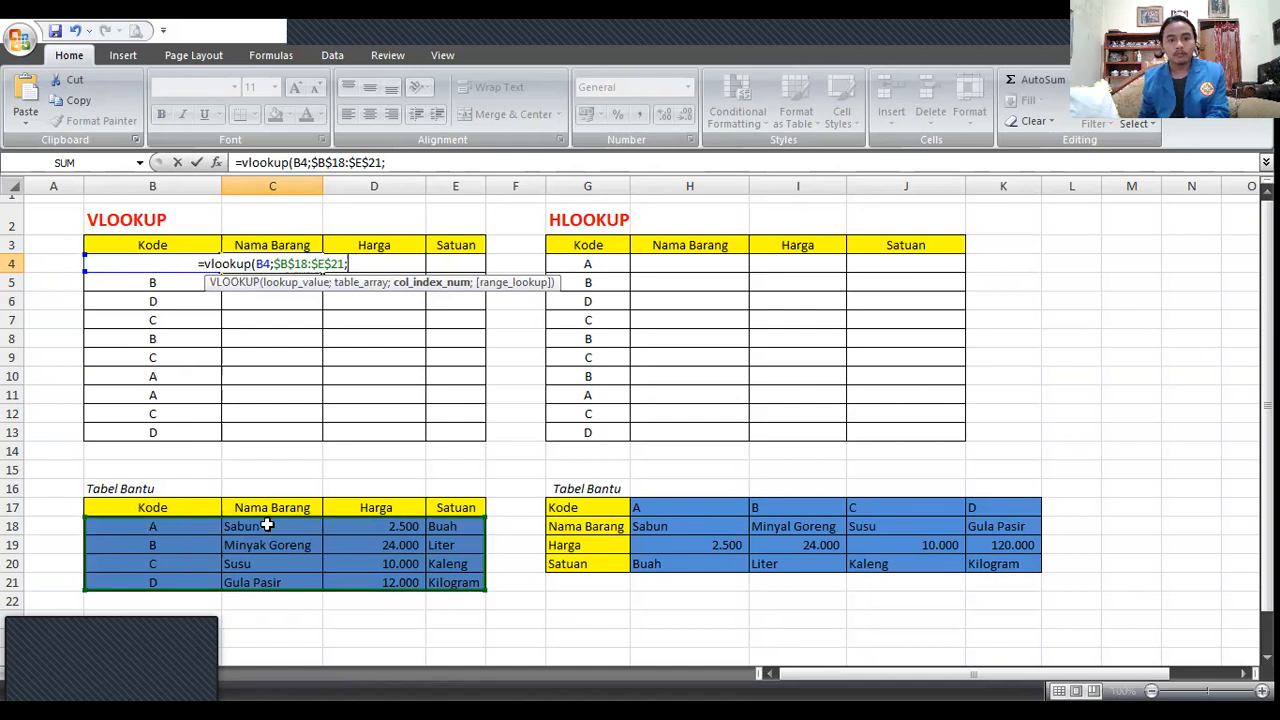
{"action": "type", "text": "2"}
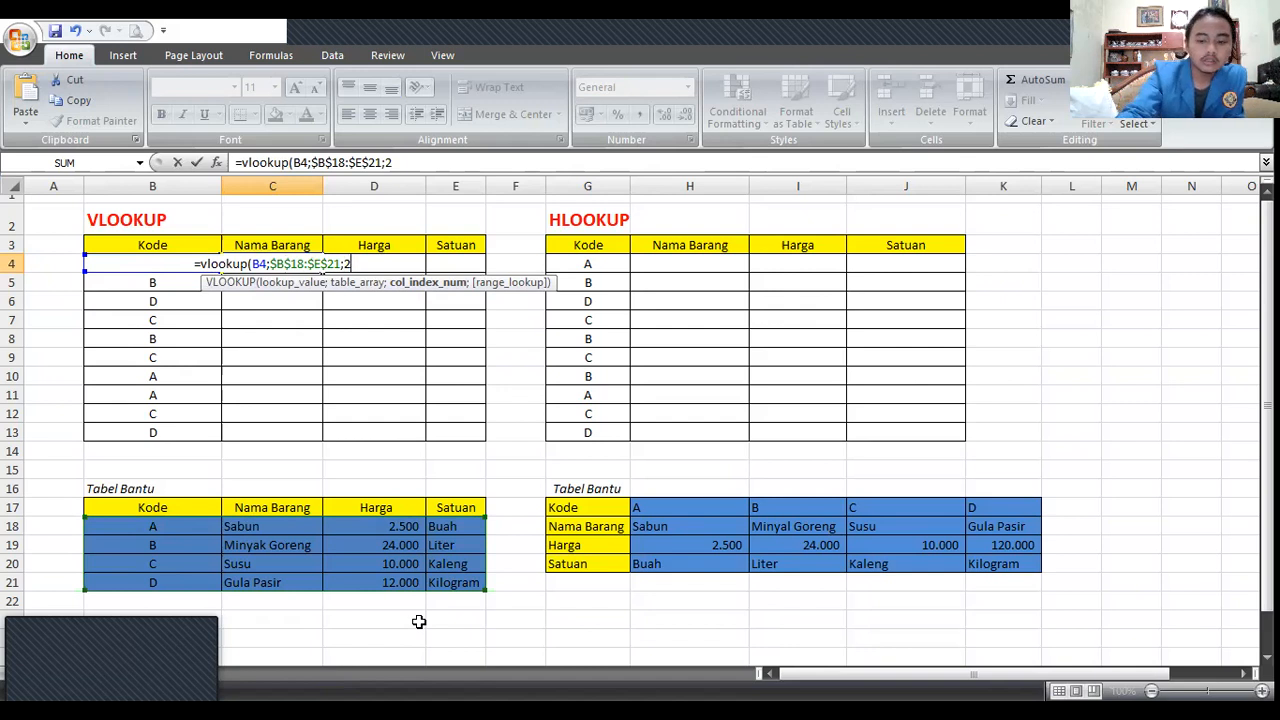
{"action": "type", "text": ":"}
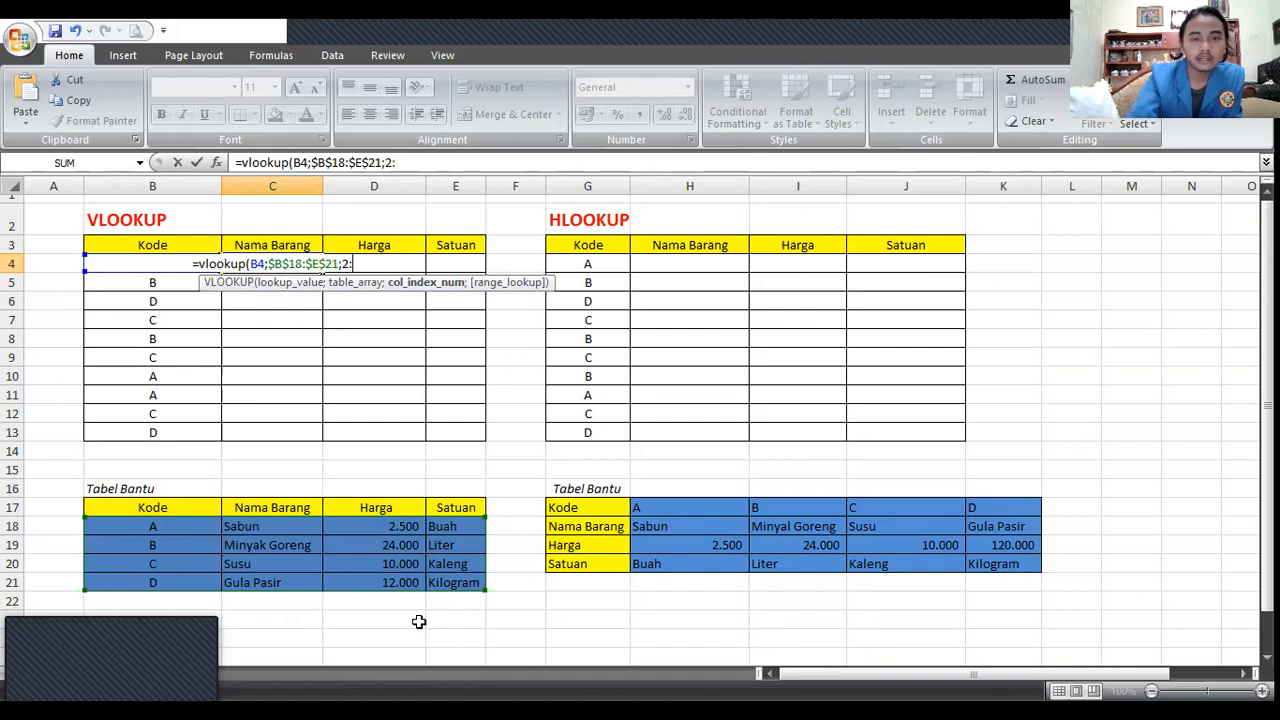
{"action": "type", "text": "f"}
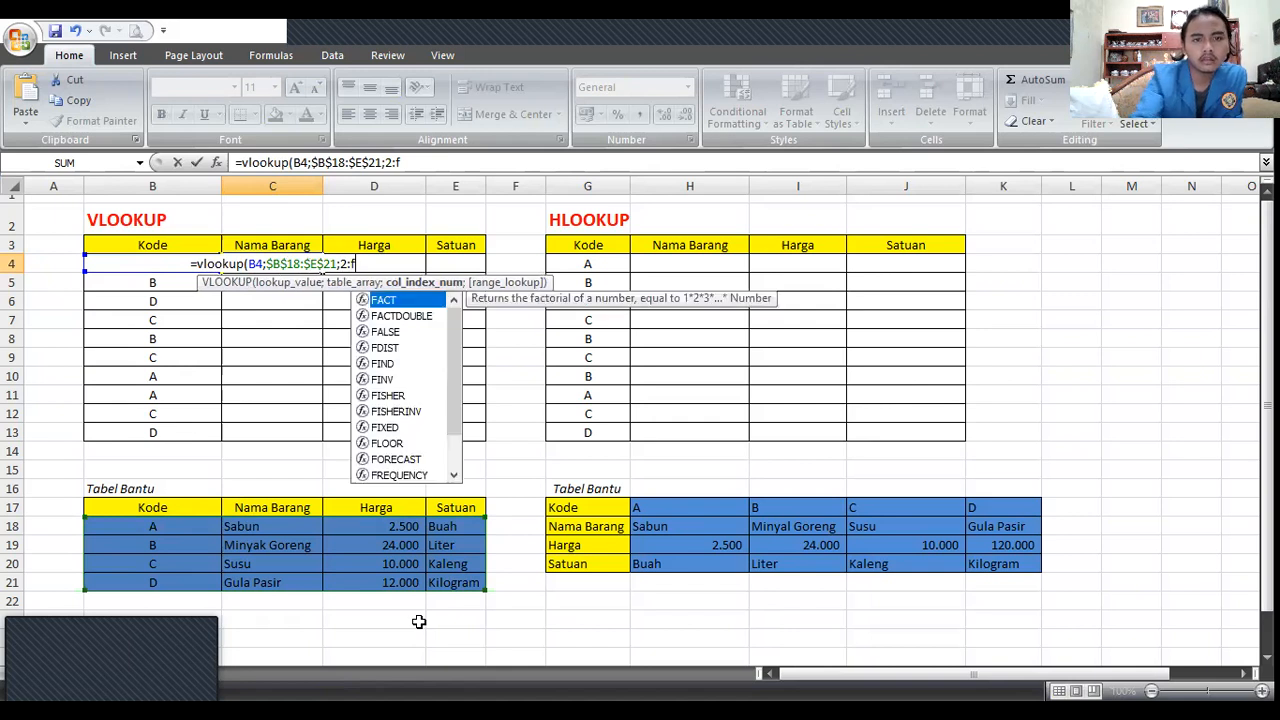
{"action": "type", "text": "a"}
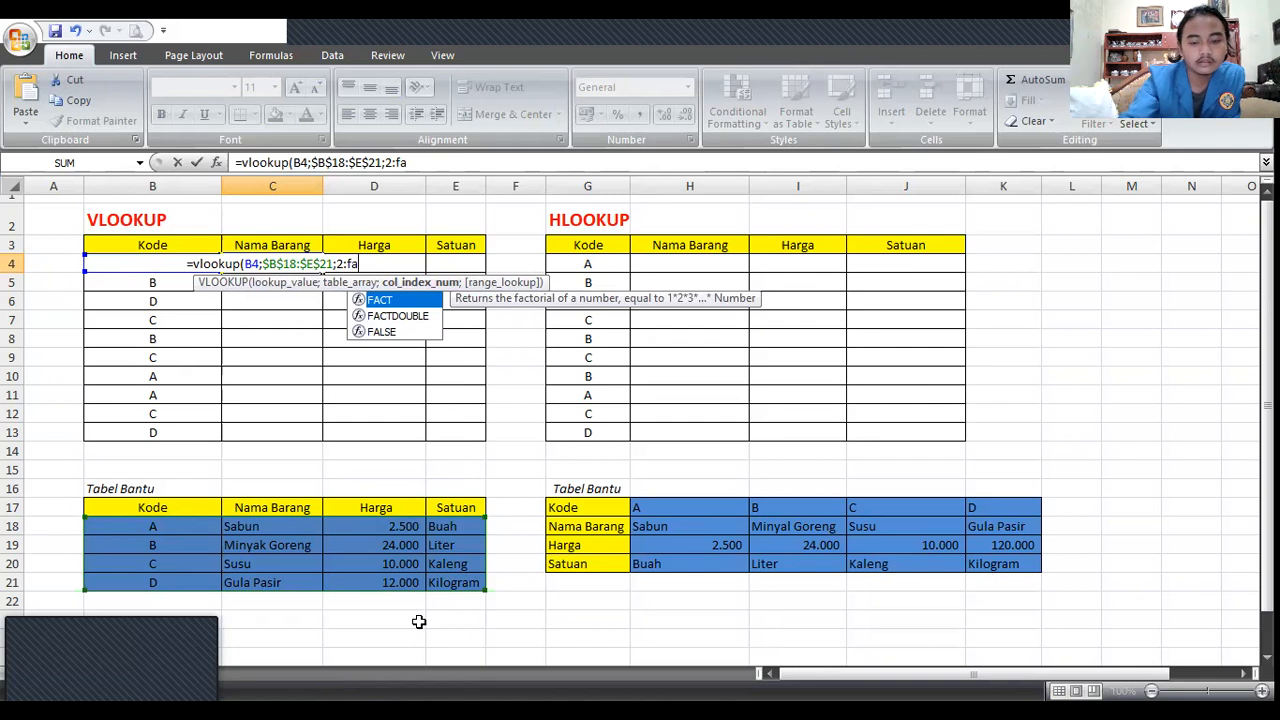
{"action": "type", "text": "lse"}
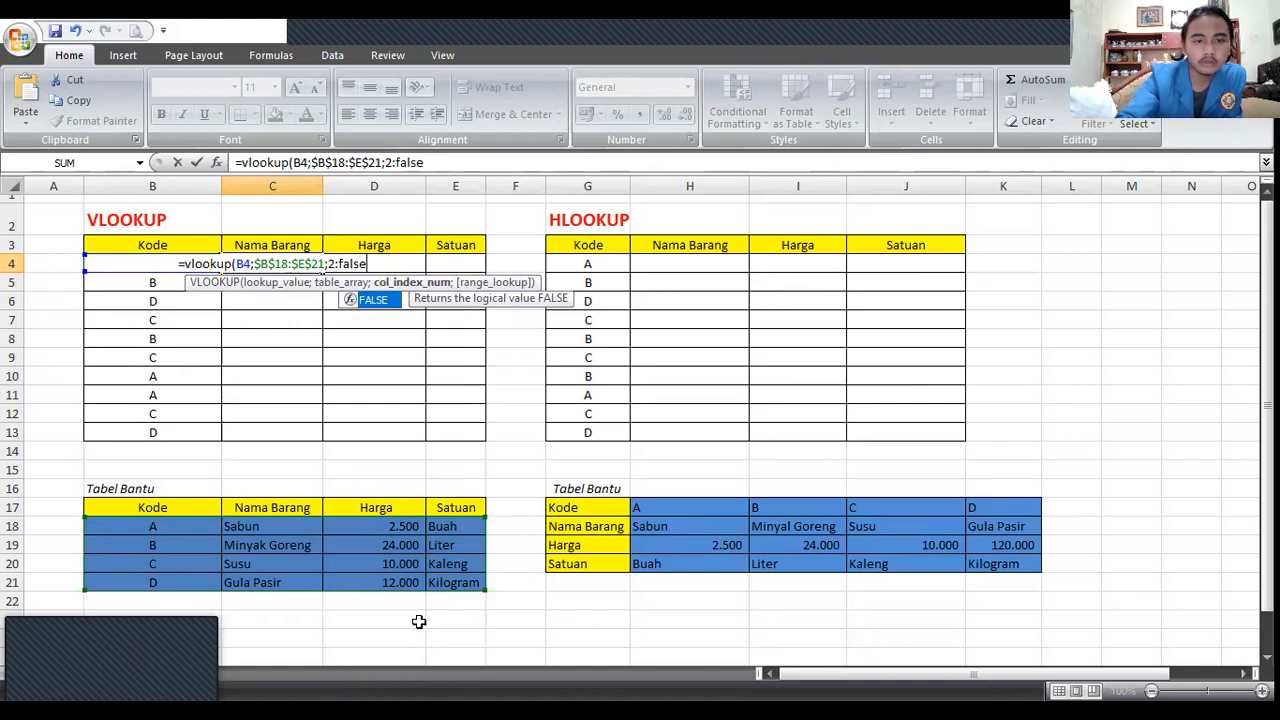
{"action": "key", "text": "BackSpace"}
{"action": "key", "text": "BackSpace"}
{"action": "key", "text": "BackSpace"}
{"action": "key", "text": "BackSpace"}
{"action": "key", "text": "BackSpace"}
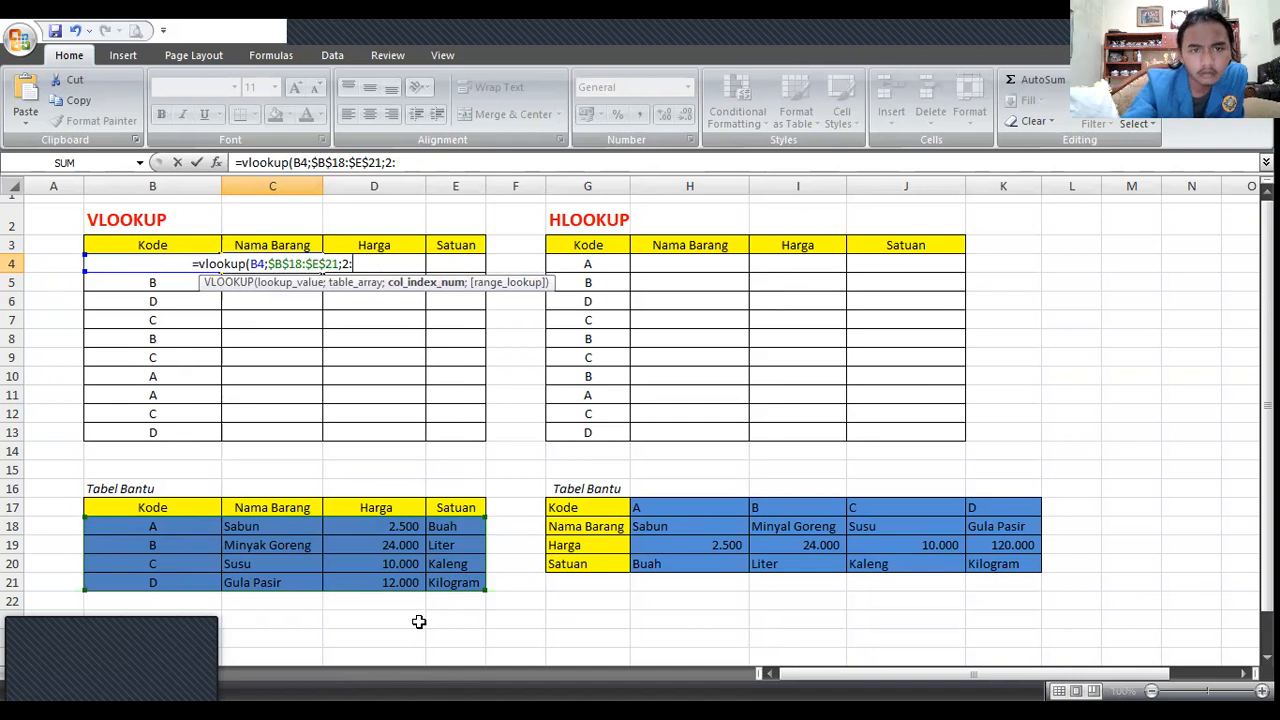
{"action": "type", "text": "0"}
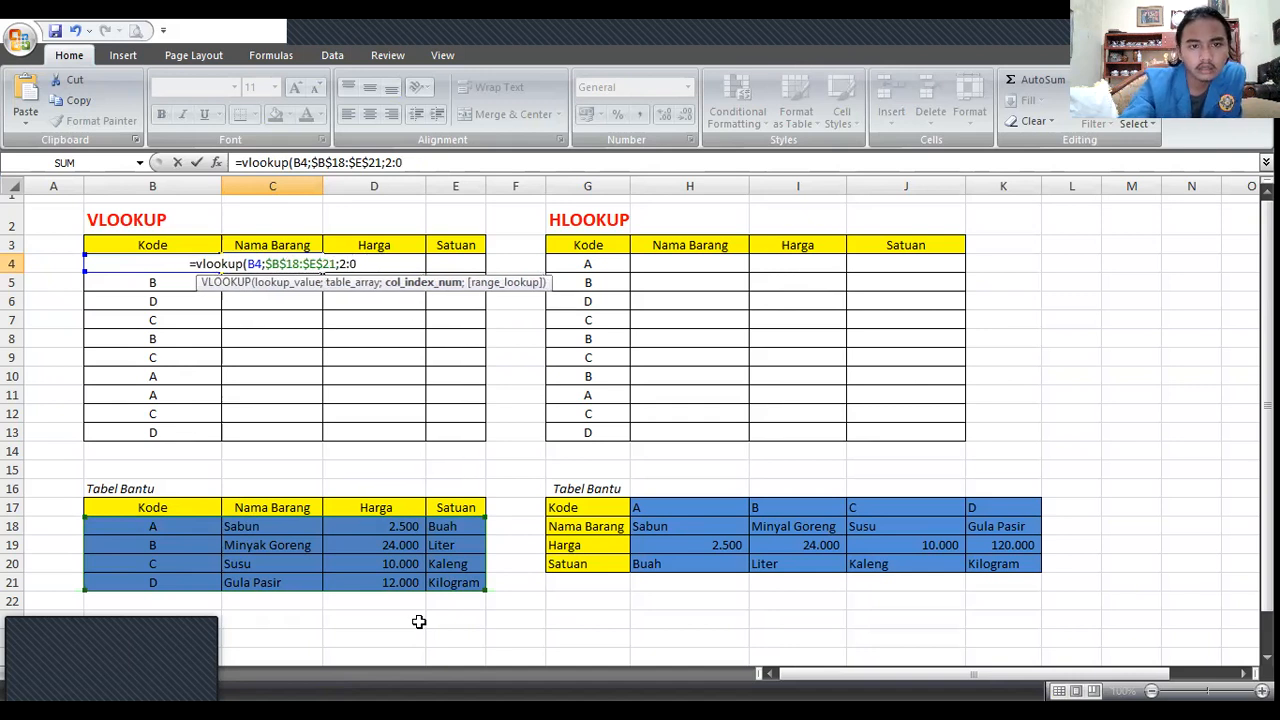
{"action": "type", "text": ")"}
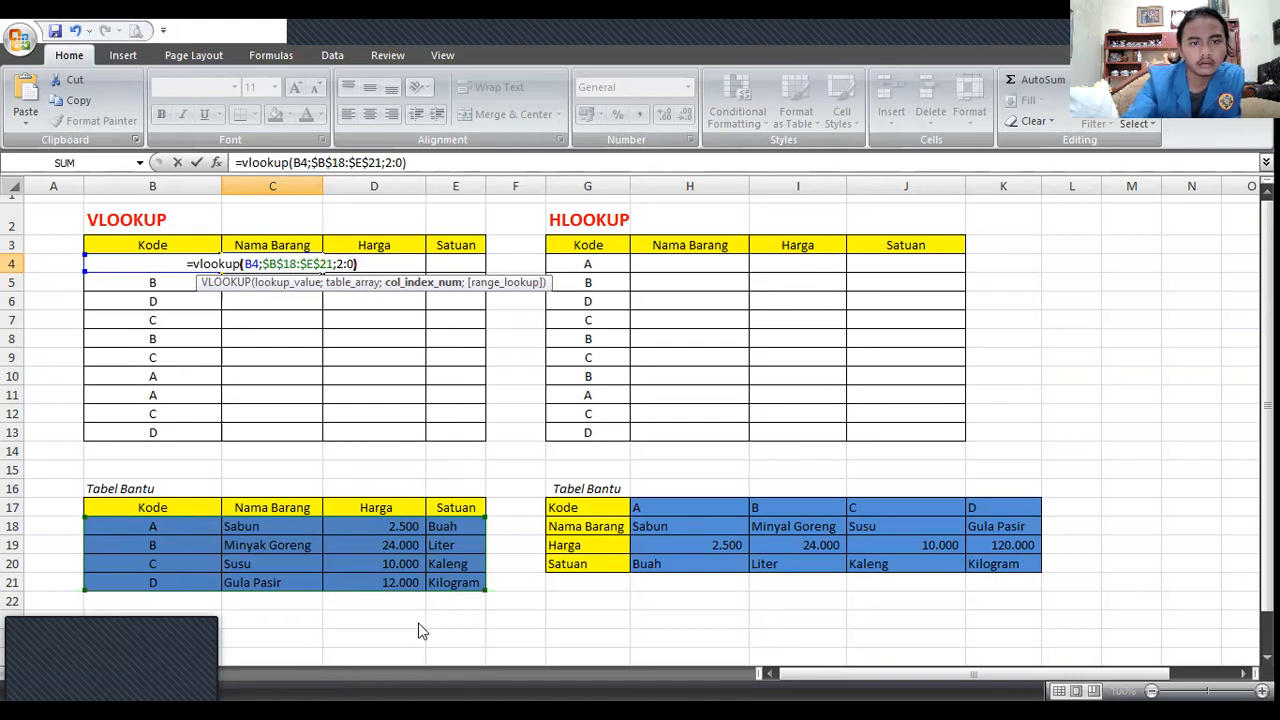
{"action": "key", "text": "Return"}
{"action": "key", "text": "Return"}
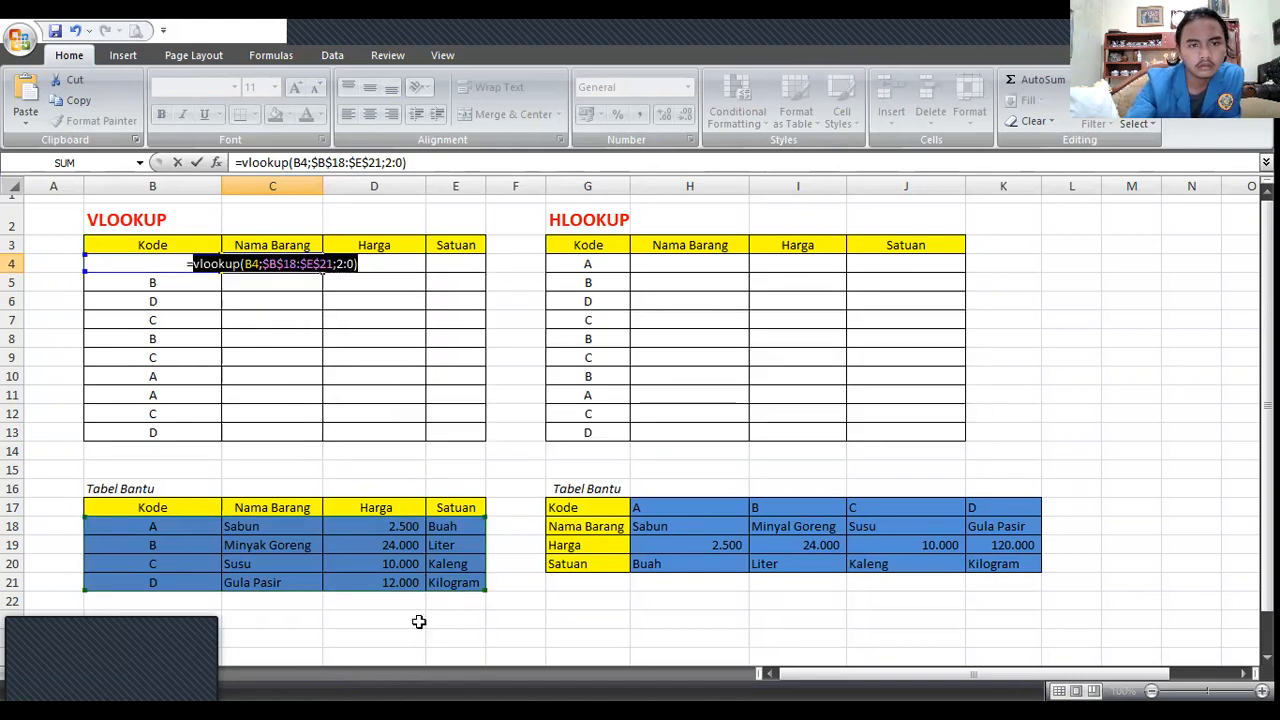
Step: Delete everything after "=vlookup(B4;" from the C4 formula
{"action": "key", "text": "Right"}
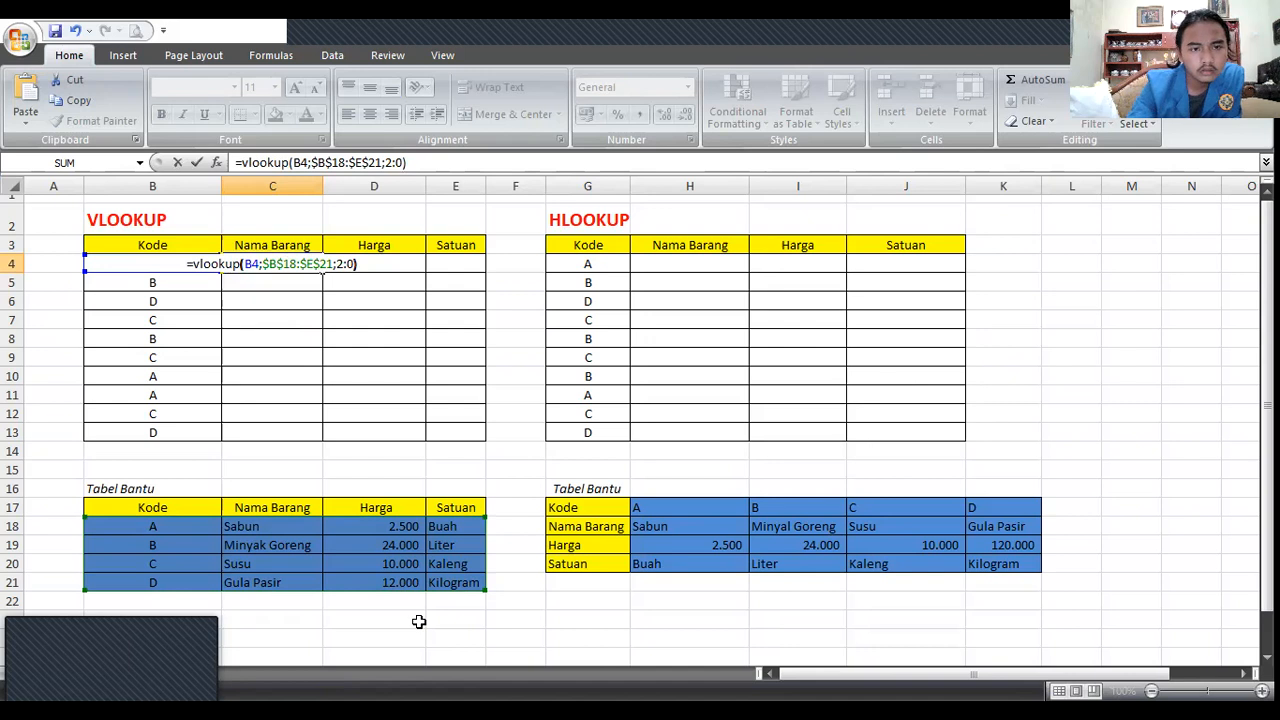
{"action": "key", "text": "Left"}
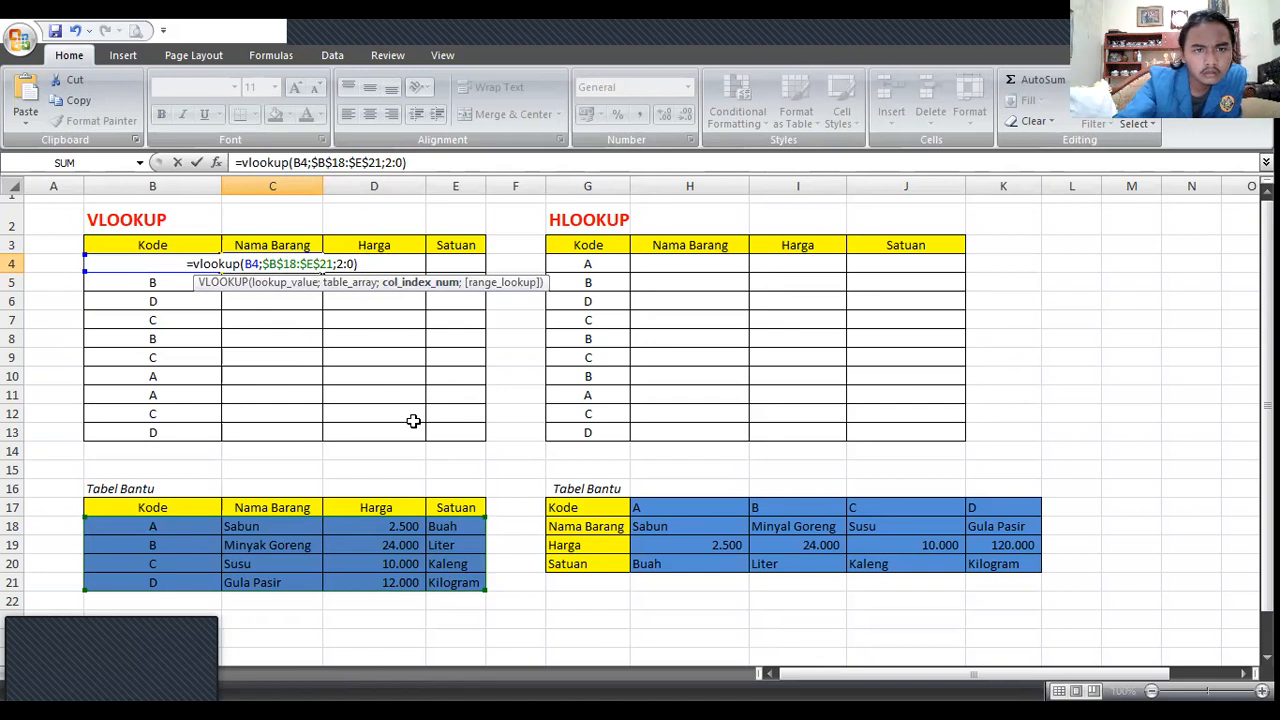
{"action": "key", "text": "BackSpace"}
{"action": "key", "text": "BackSpace"}
{"action": "key", "text": "BackSpace"}
{"action": "key", "text": "BackSpace"}
{"action": "key", "text": "BackSpace"}
{"action": "key", "text": "BackSpace"}
{"action": "key", "text": "BackSpace"}
{"action": "key", "text": "BackSpace"}
{"action": "key", "text": "BackSpace"}
{"action": "key", "text": "BackSpace"}
{"action": "key", "text": "BackSpace"}
{"action": "key", "text": "BackSpace"}
{"action": "key", "text": "BackSpace"}
{"action": "key", "text": "BackSpace"}
{"action": "key", "text": "BackSpace"}
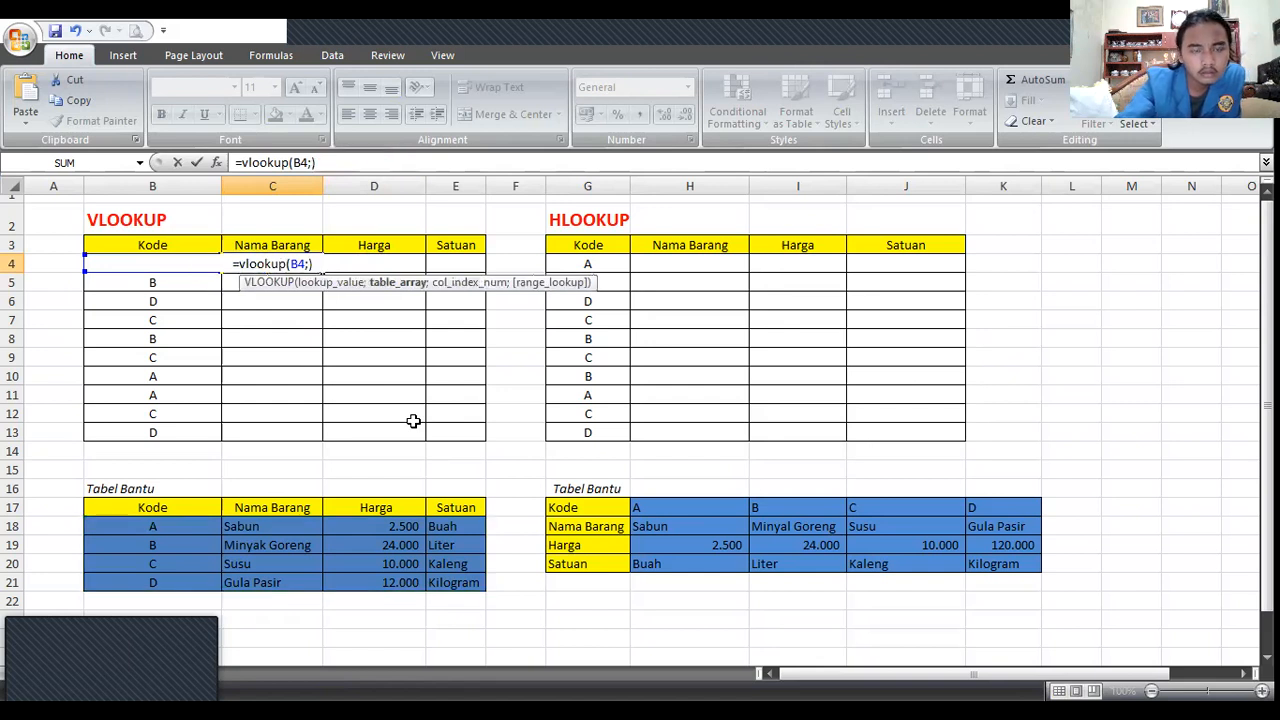
{"action": "key", "text": "Delete"}
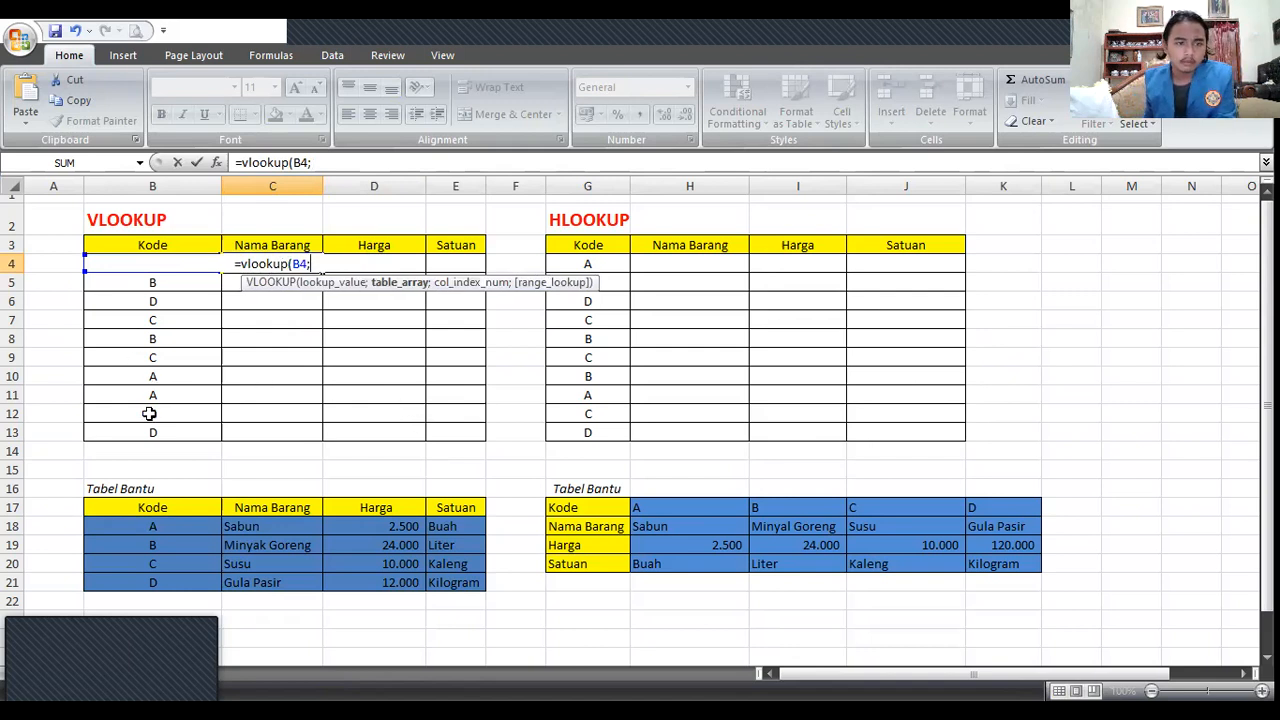
Step: Complete the C4 formula as =VLOOKUP(B4;$B$18:$E$21;2;), using the helper table as an absolute range
{"action": "left_click", "coordinate": [151, 523]}
{"action": "left_click_drag", "start_coordinate": [151, 523], "coordinate": [475, 581]}
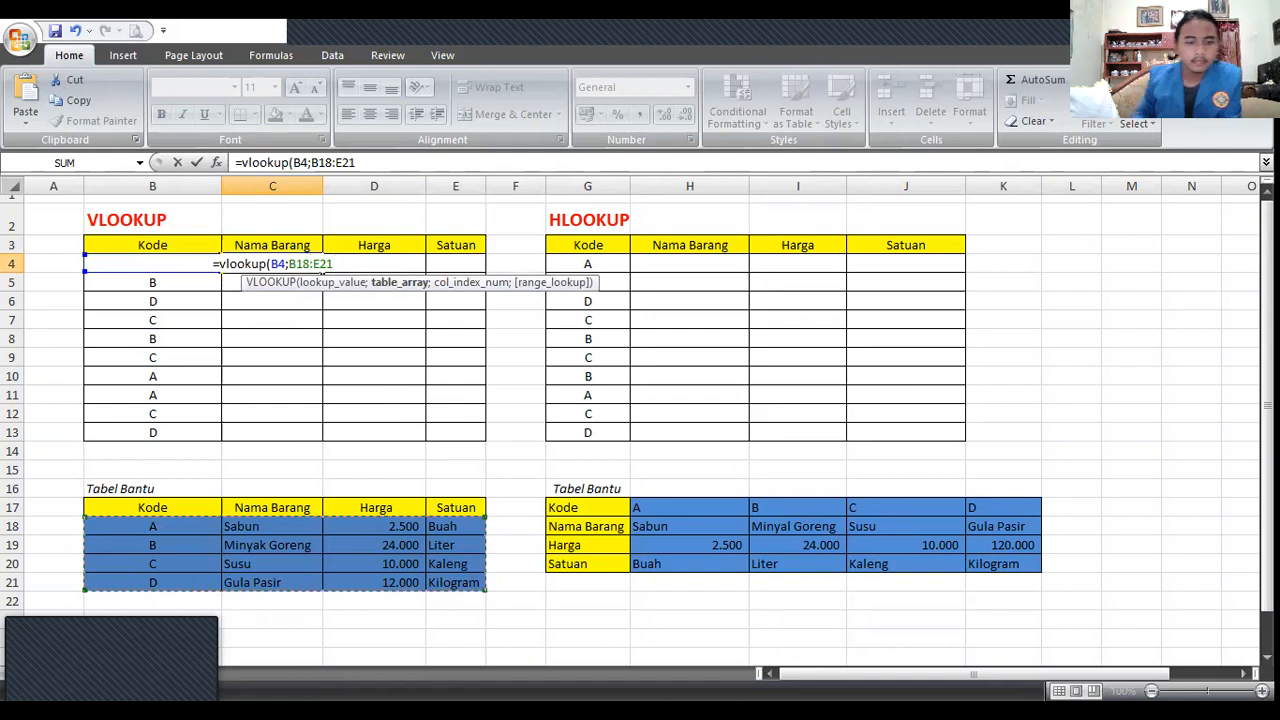
{"action": "key", "text": "F4"}
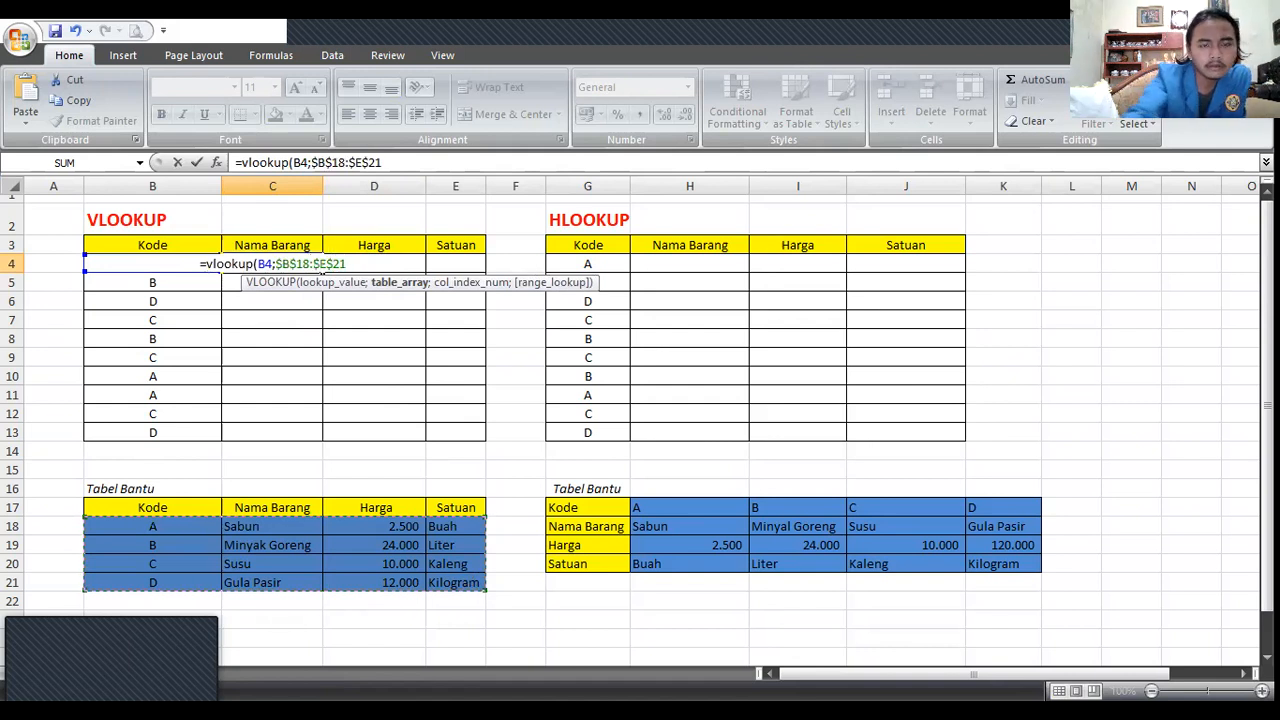
{"action": "type", "text": ";"}
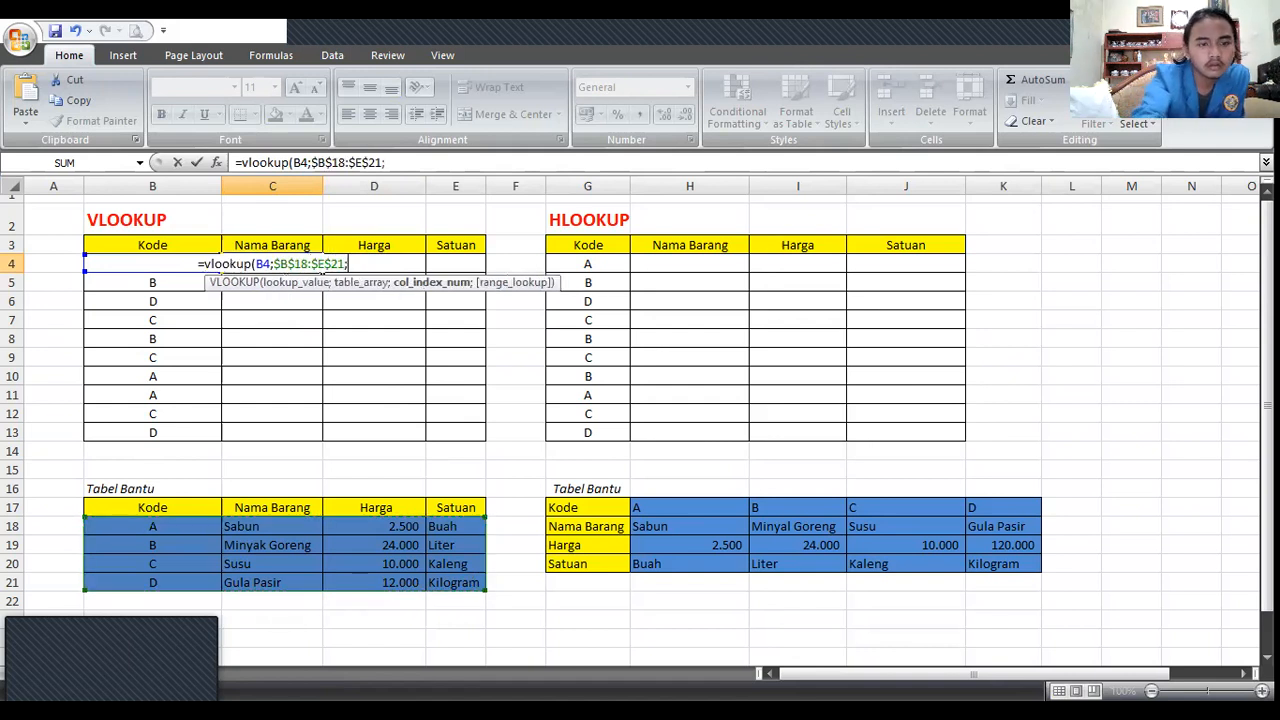
{"action": "type", "text": "2"}
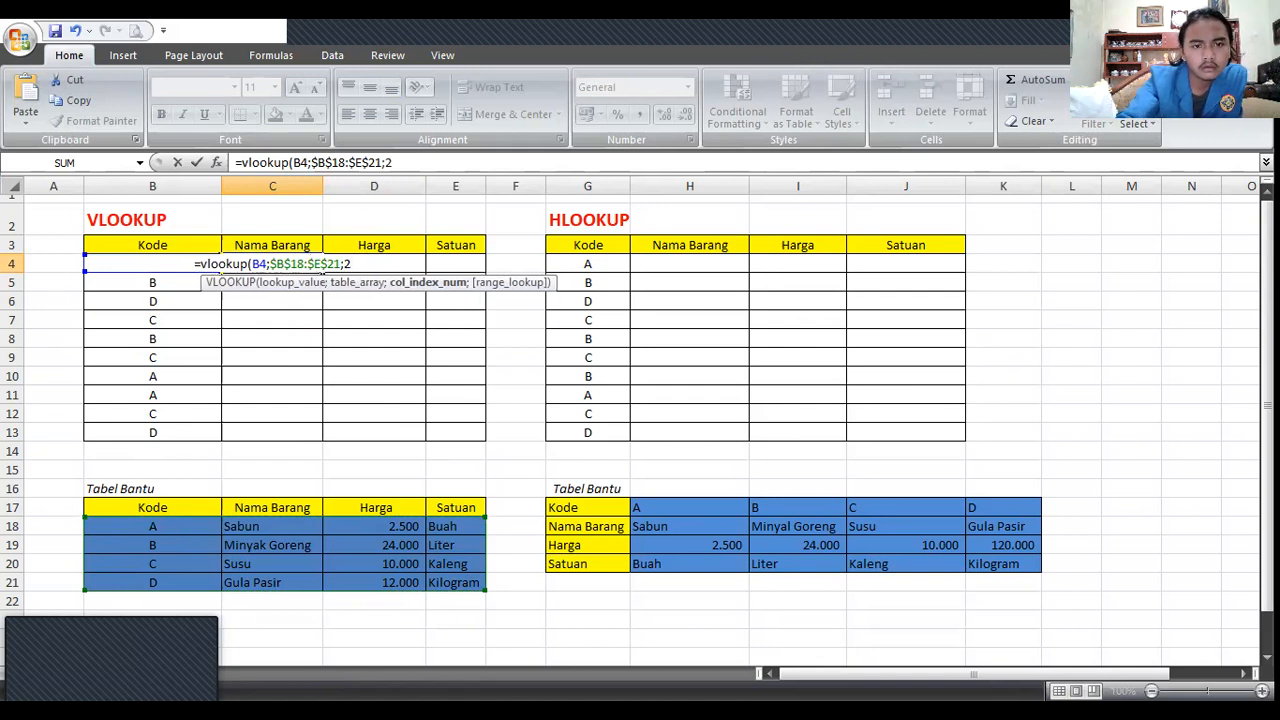
{"action": "type", "text": ";"}
{"action": "key", "text": "Down"}
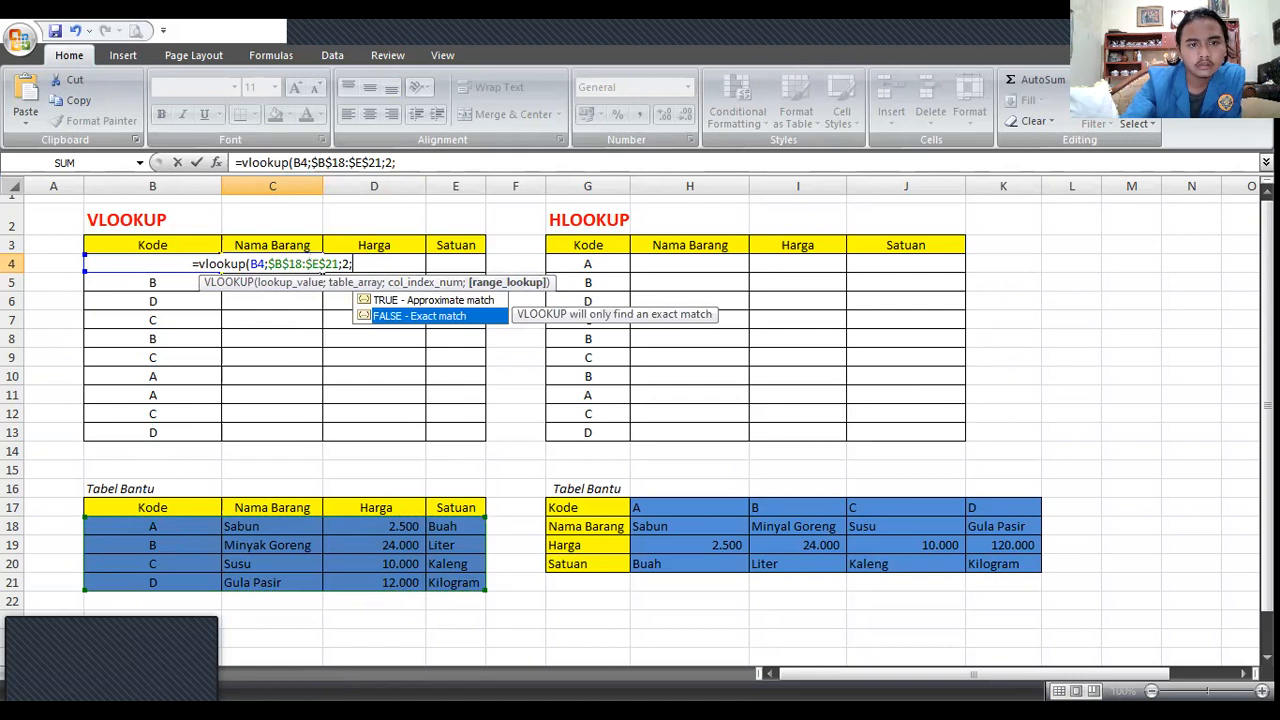
{"action": "key", "text": "Return"}
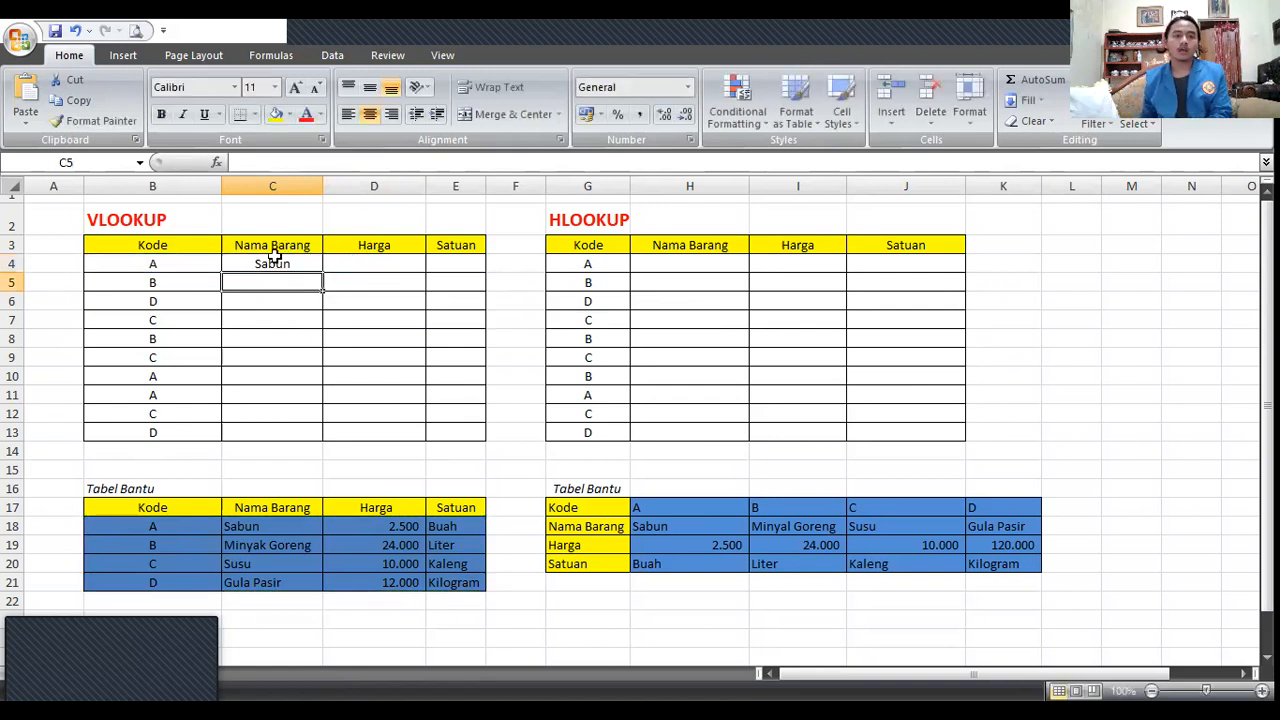
Step: Compare the code in B4 with its matching code and item name in the helper table below
{"action": "left_click", "coordinate": [186, 262]}
{"action": "left_click", "coordinate": [155, 527]}
{"action": "left_click", "coordinate": [252, 527]}
{"action": "left_click", "coordinate": [254, 545]}
{"action": "left_click", "coordinate": [114, 528]}
Step: Fill the C4 formula down the Nama Barang column through C13
{"action": "left_click_drag", "start_coordinate": [275, 250], "coordinate": [269, 271]}
{"action": "left_click", "coordinate": [292, 277]}
{"action": "left_click", "coordinate": [290, 266]}
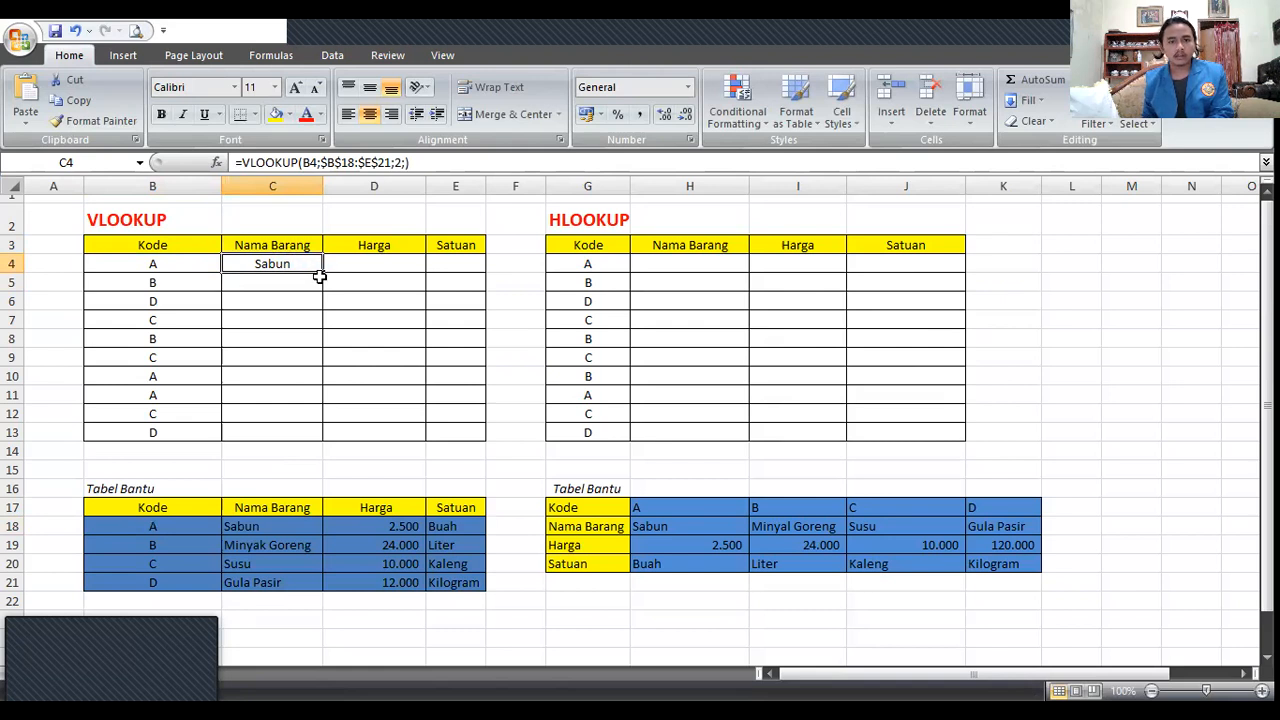
{"action": "left_click_drag", "start_coordinate": [323, 277], "coordinate": [316, 444]}
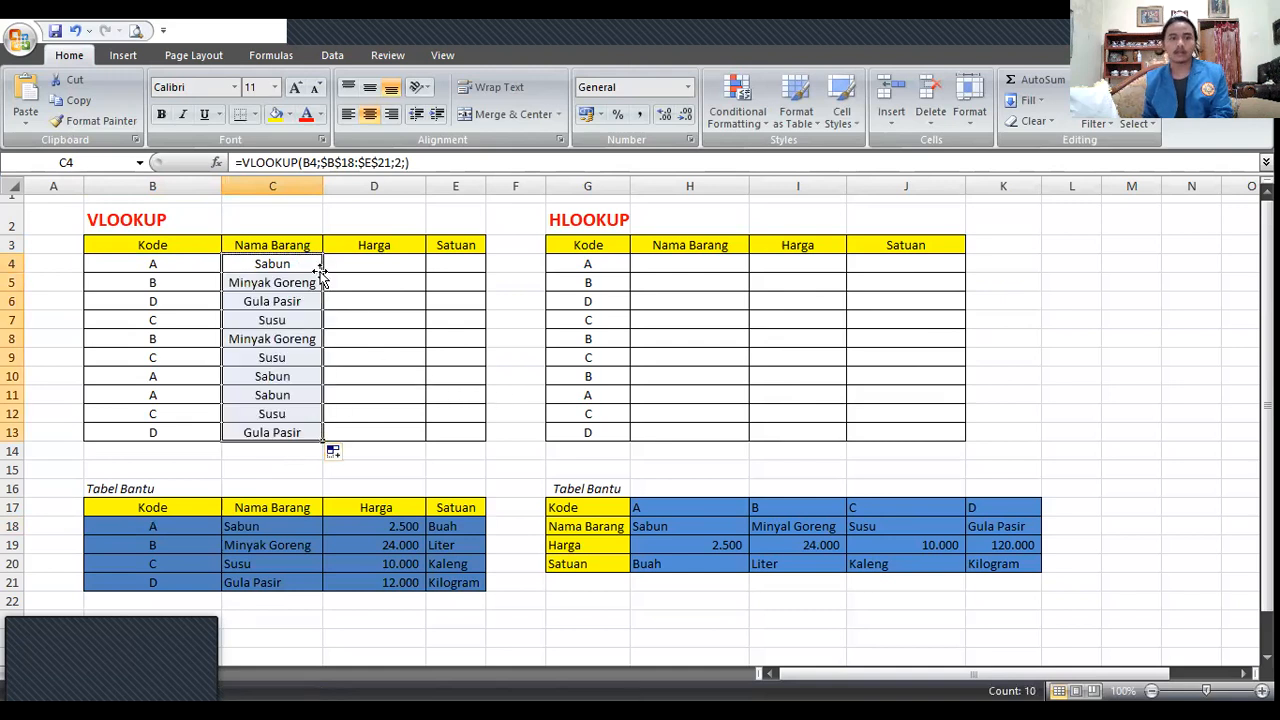
Step: Check the filled lookup formulas in the Nama Barang column from C5 to C8
{"action": "left_click", "coordinate": [276, 284]}
{"action": "left_click", "coordinate": [277, 298]}
{"action": "left_click_drag", "start_coordinate": [286, 332], "coordinate": [286, 325]}
{"action": "left_click", "coordinate": [286, 325]}
{"action": "left_click", "coordinate": [287, 336]}
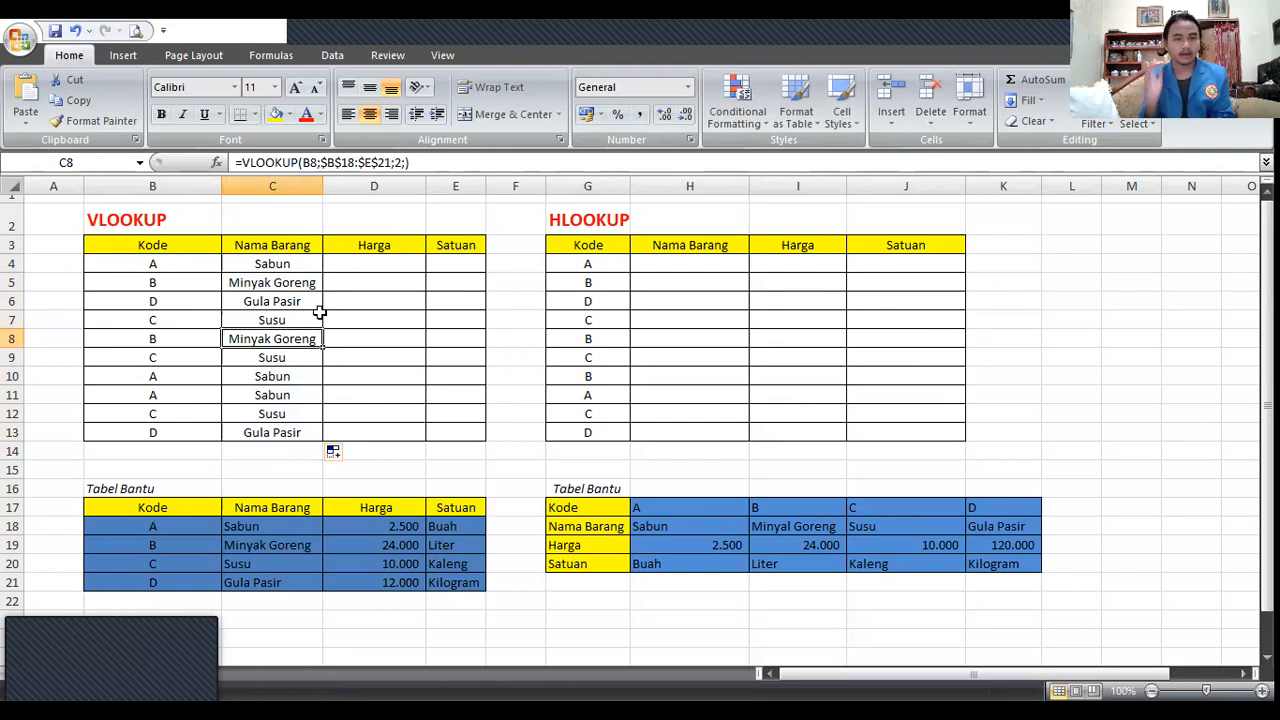
Step: Begin a VLOOKUP formula in D4 of the Harga column, using the code in B4 as the lookup value
{"action": "left_click", "coordinate": [362, 258]}
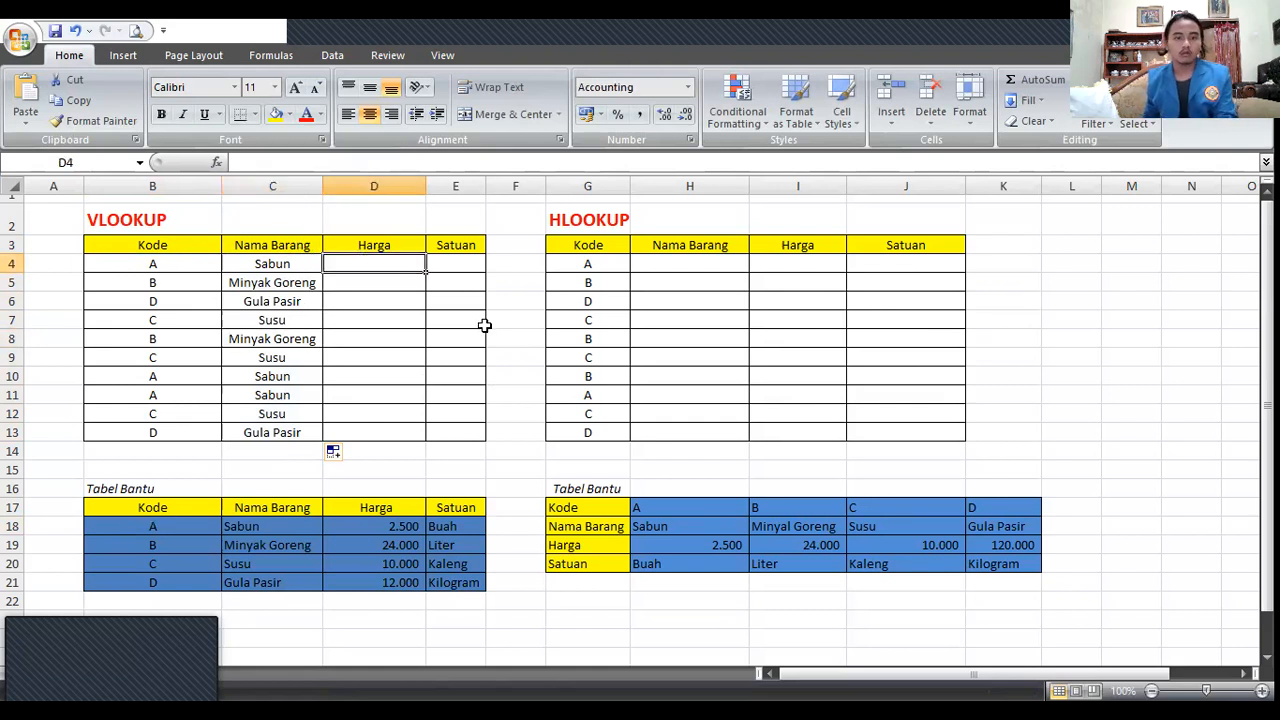
{"action": "key", "text": "F2"}
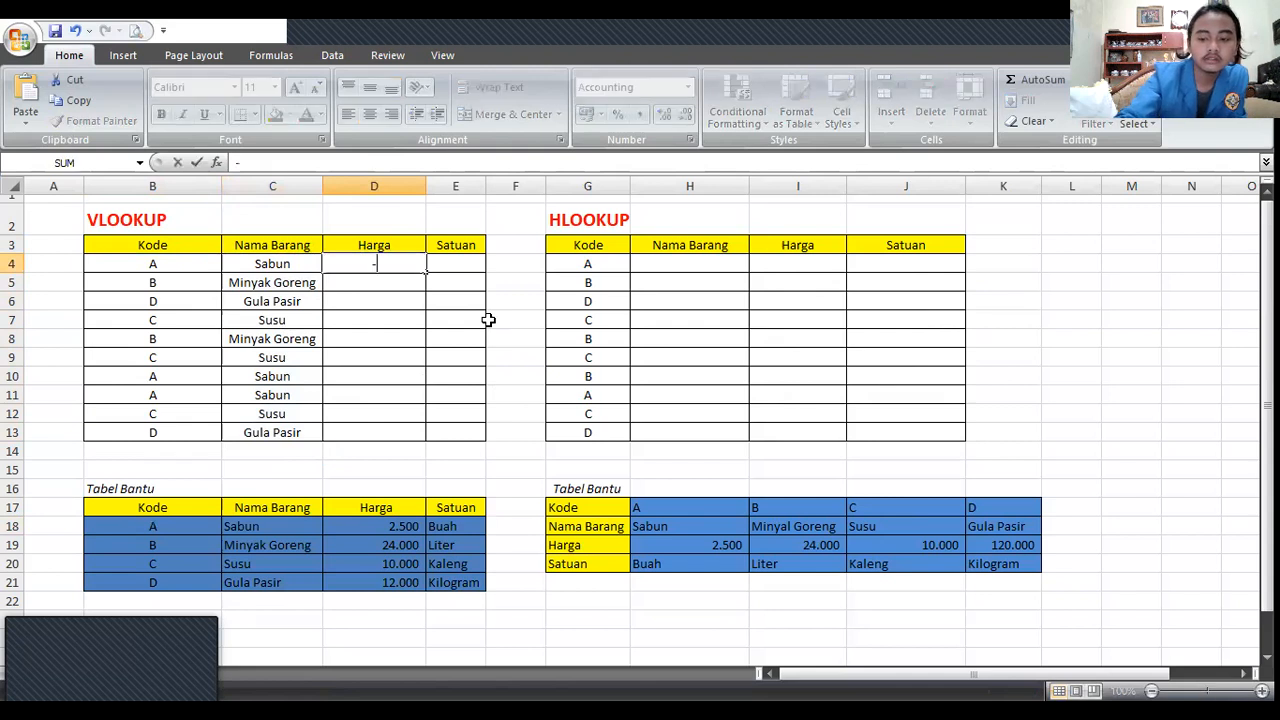
{"action": "type", "text": "=v"}
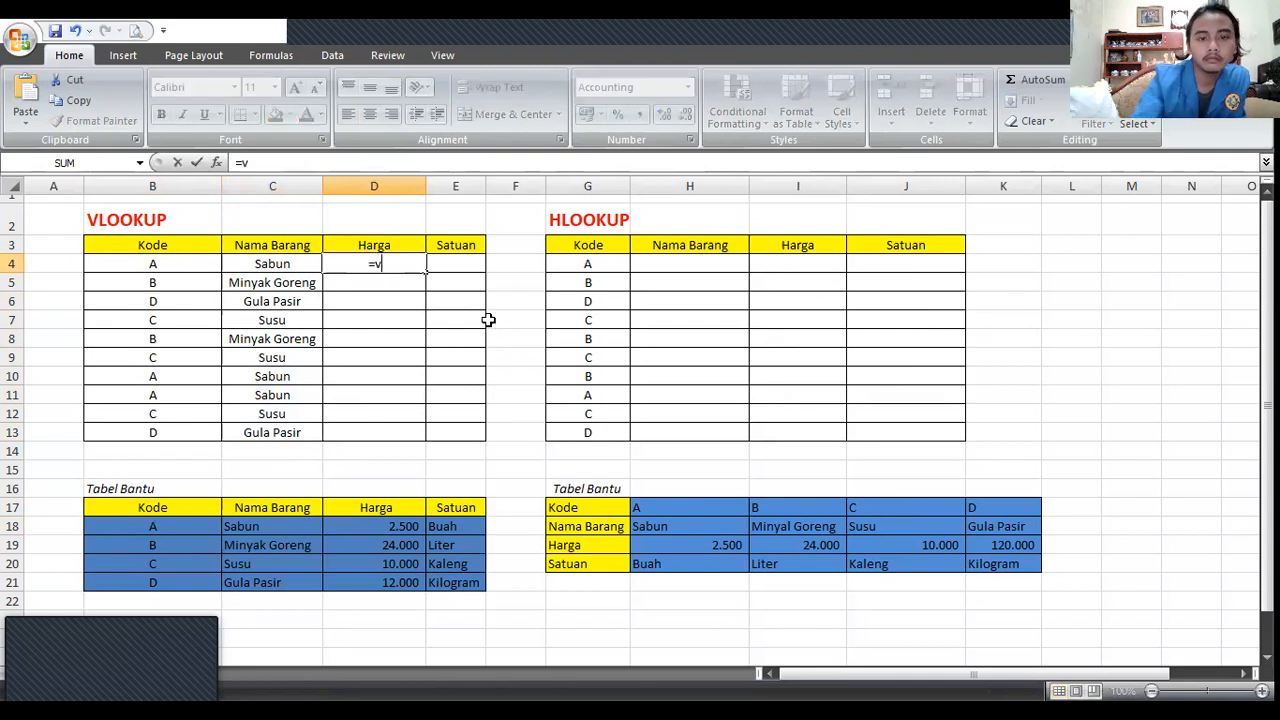
{"action": "type", "text": "loo"}
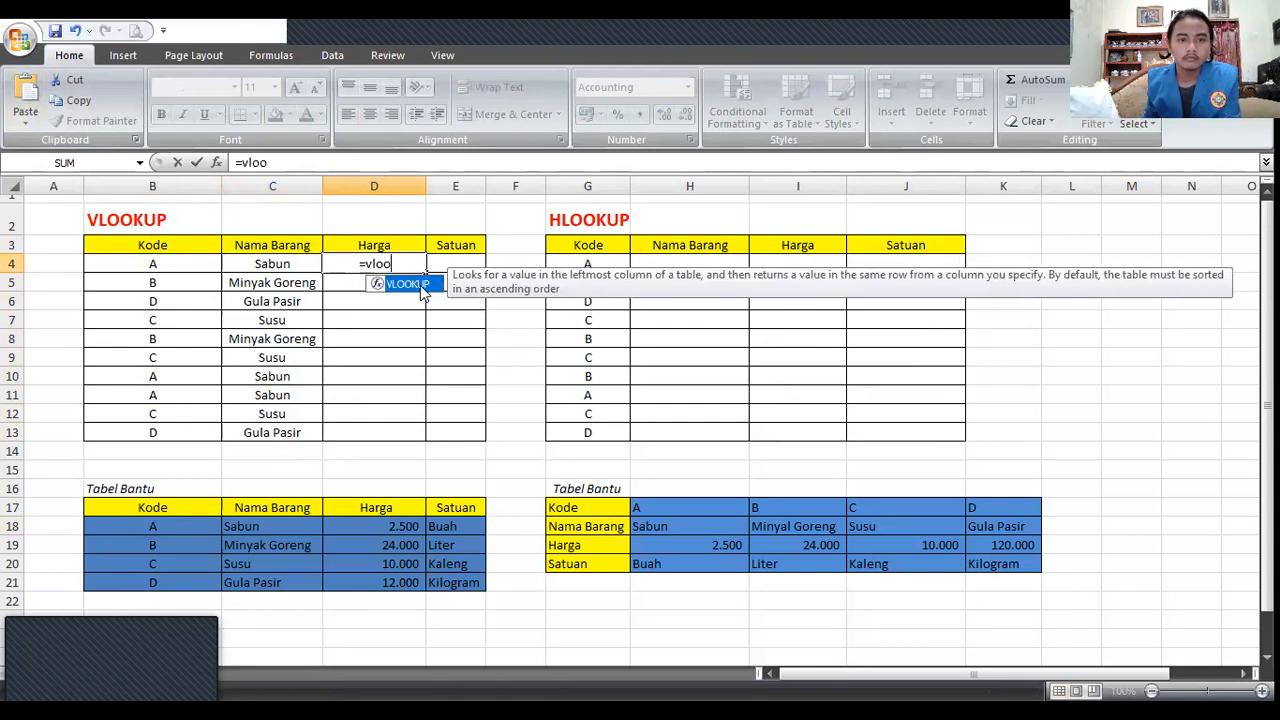
{"action": "type", "text": "kup"}
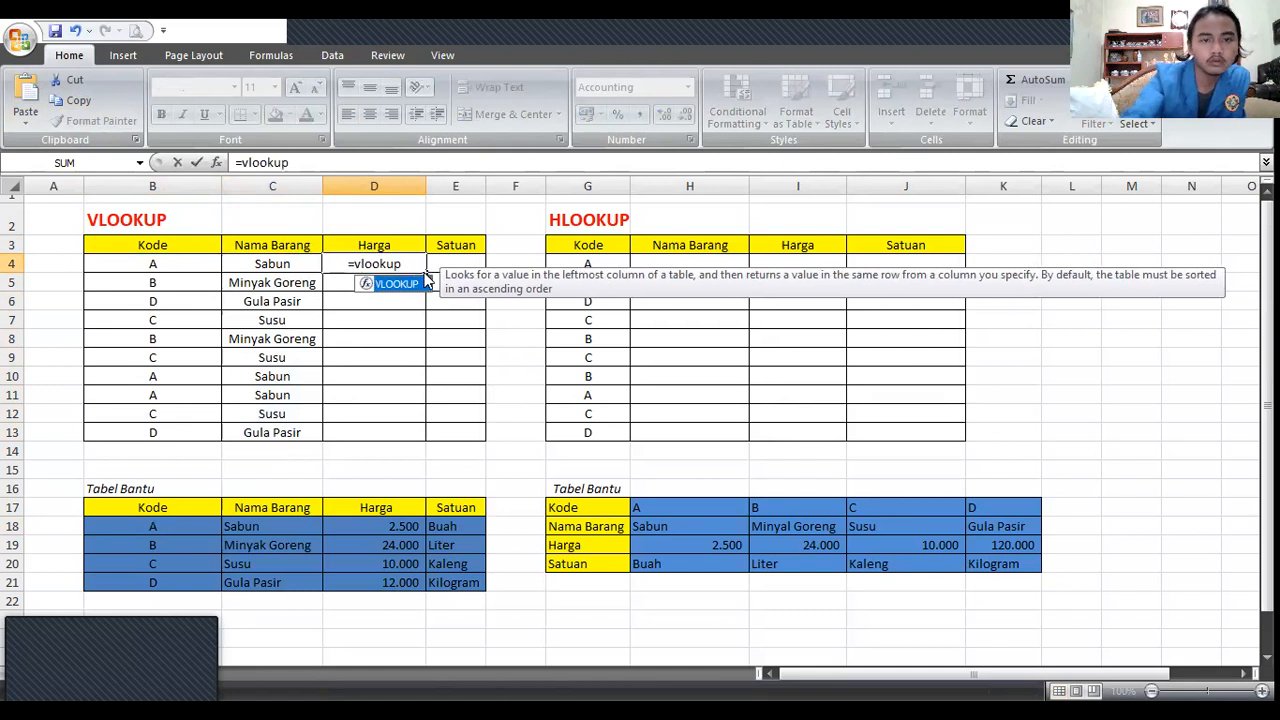
{"action": "type", "text": "("}
{"action": "left_click", "coordinate": [152, 263]}
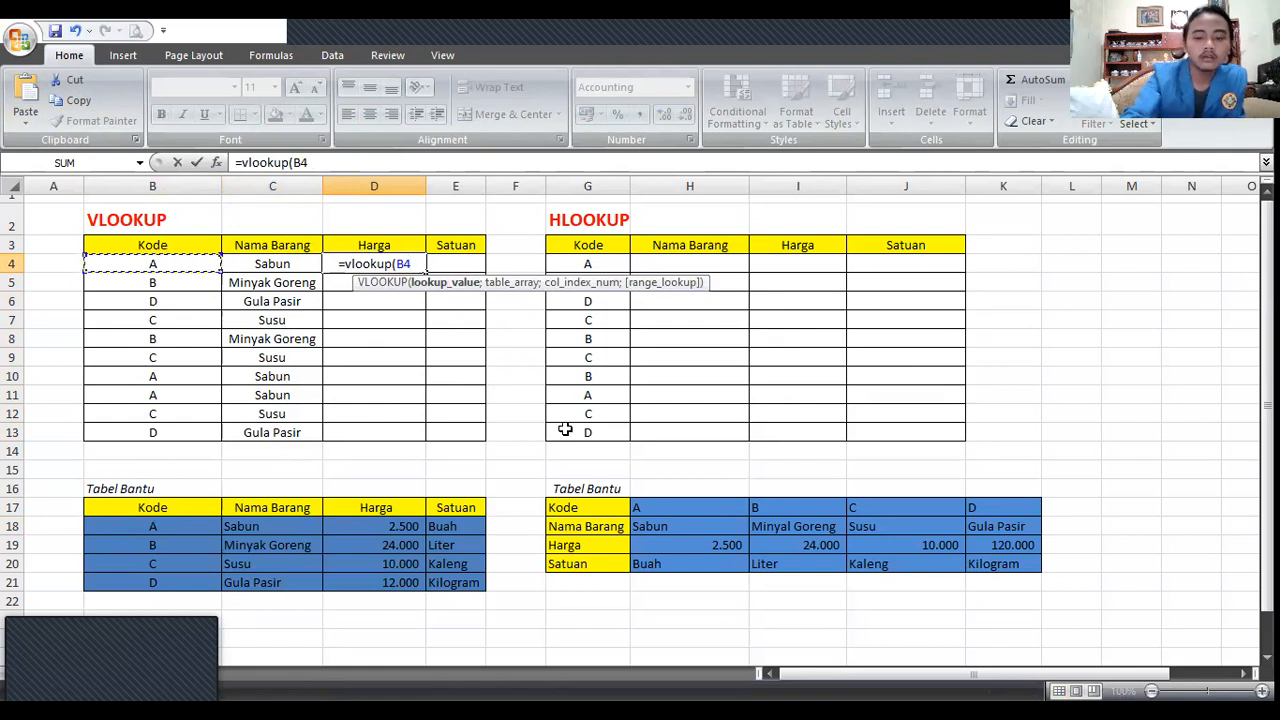
Step: Complete the D4 formula as =VLOOKUP(B4;$B$18:$E$21;3;0) and fill it down the Harga column through D13
{"action": "type", "text": ";"}
{"action": "left_click", "coordinate": [123, 528]}
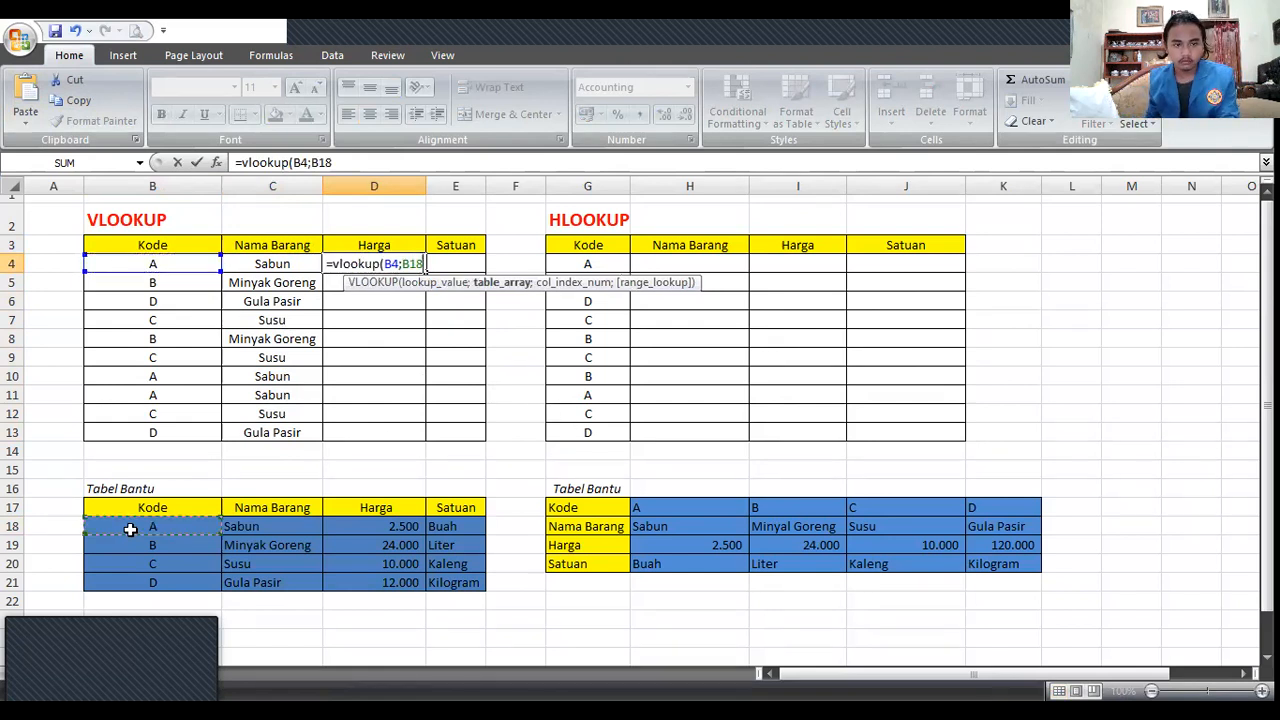
{"action": "left_click_drag", "start_coordinate": [162, 533], "coordinate": [455, 590]}
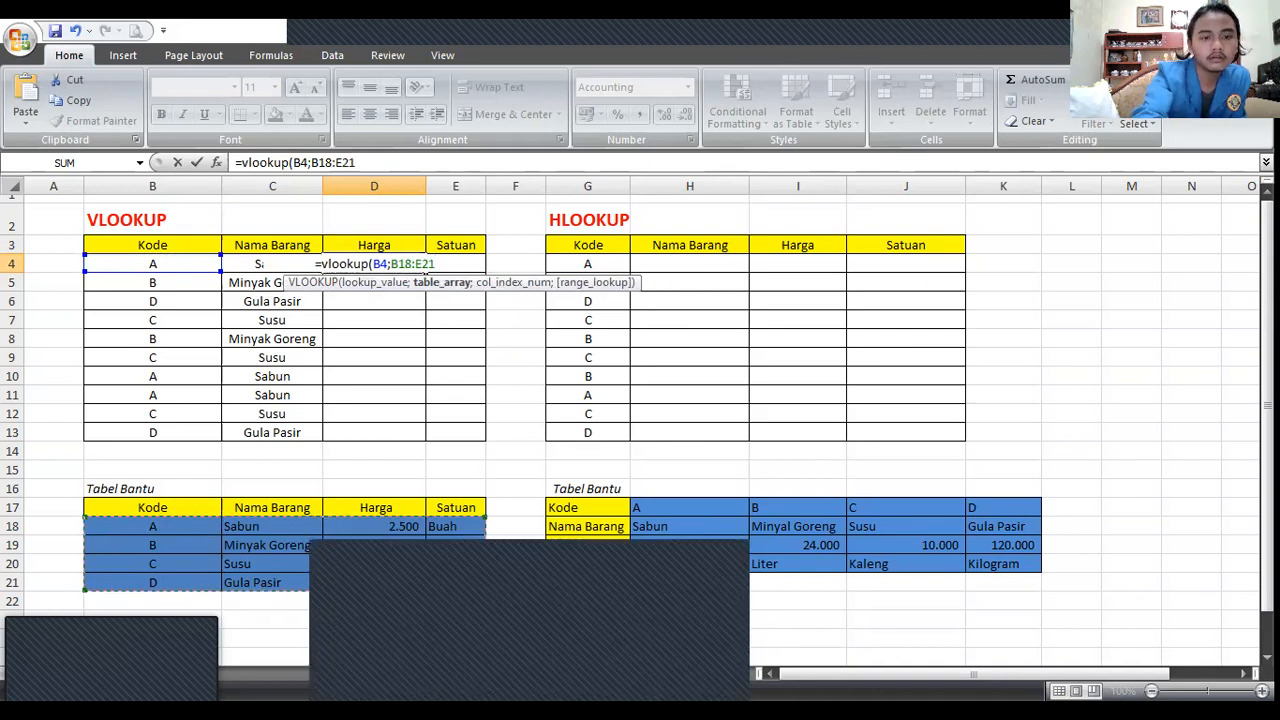
{"action": "key", "text": "F4"}
{"action": "type", "text": ";3"}
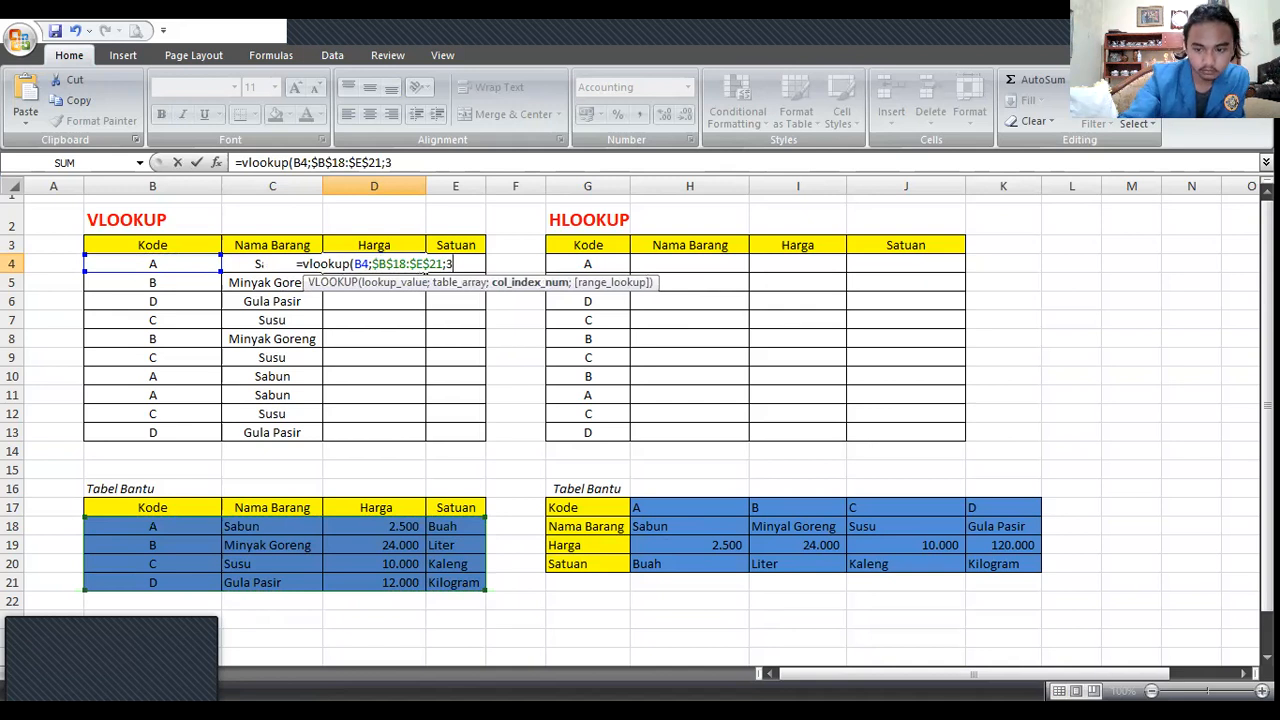
{"action": "type", "text": ";0"}
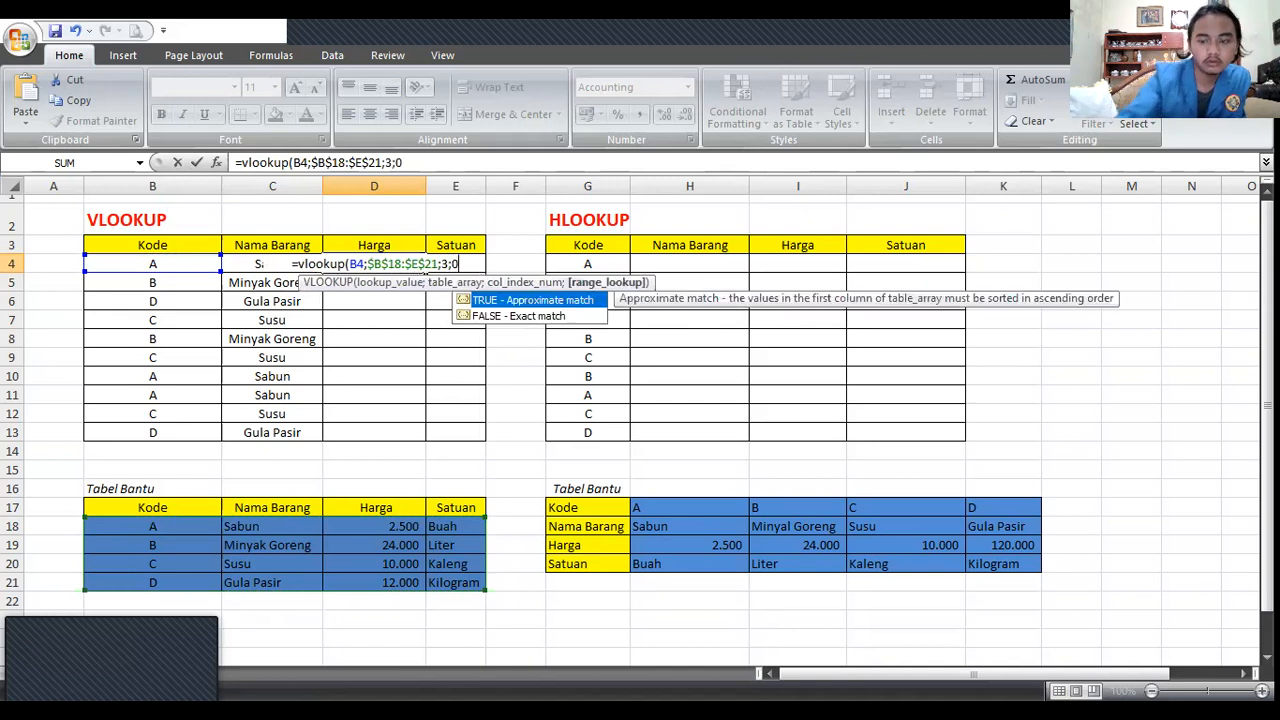
{"action": "type", "text": ")"}
{"action": "key", "text": "Return"}
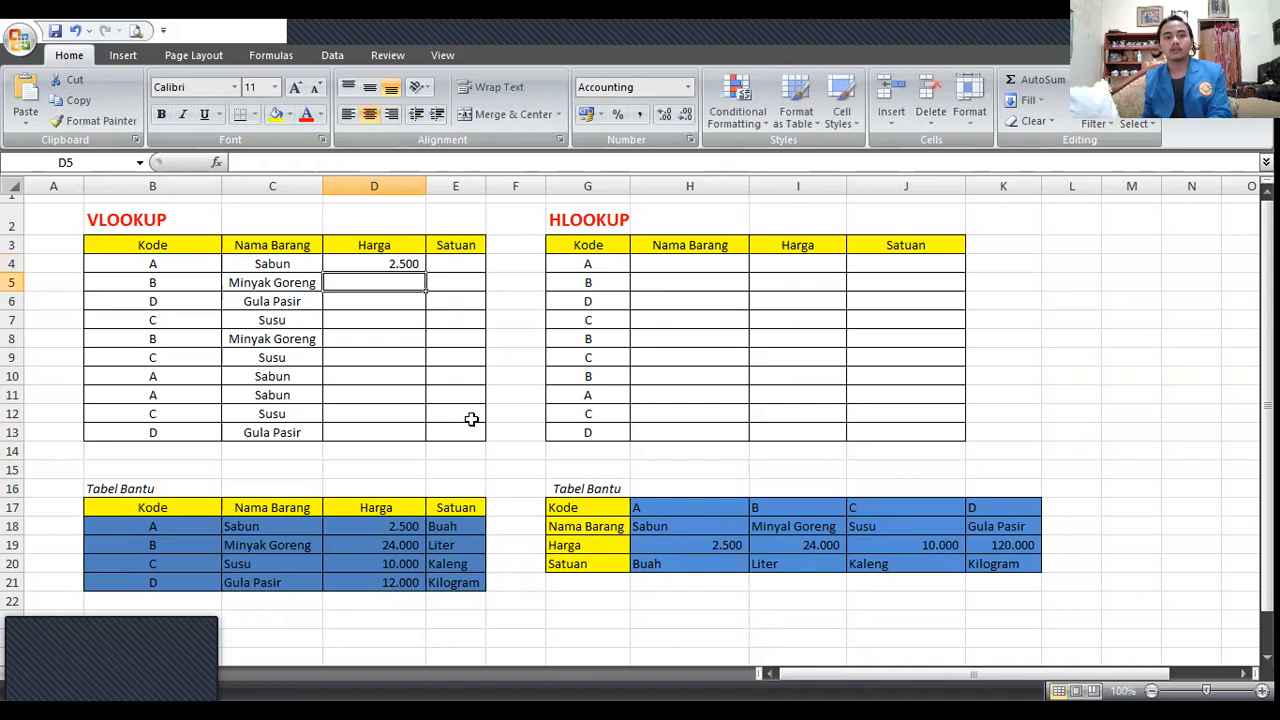
{"action": "left_click", "coordinate": [405, 261]}
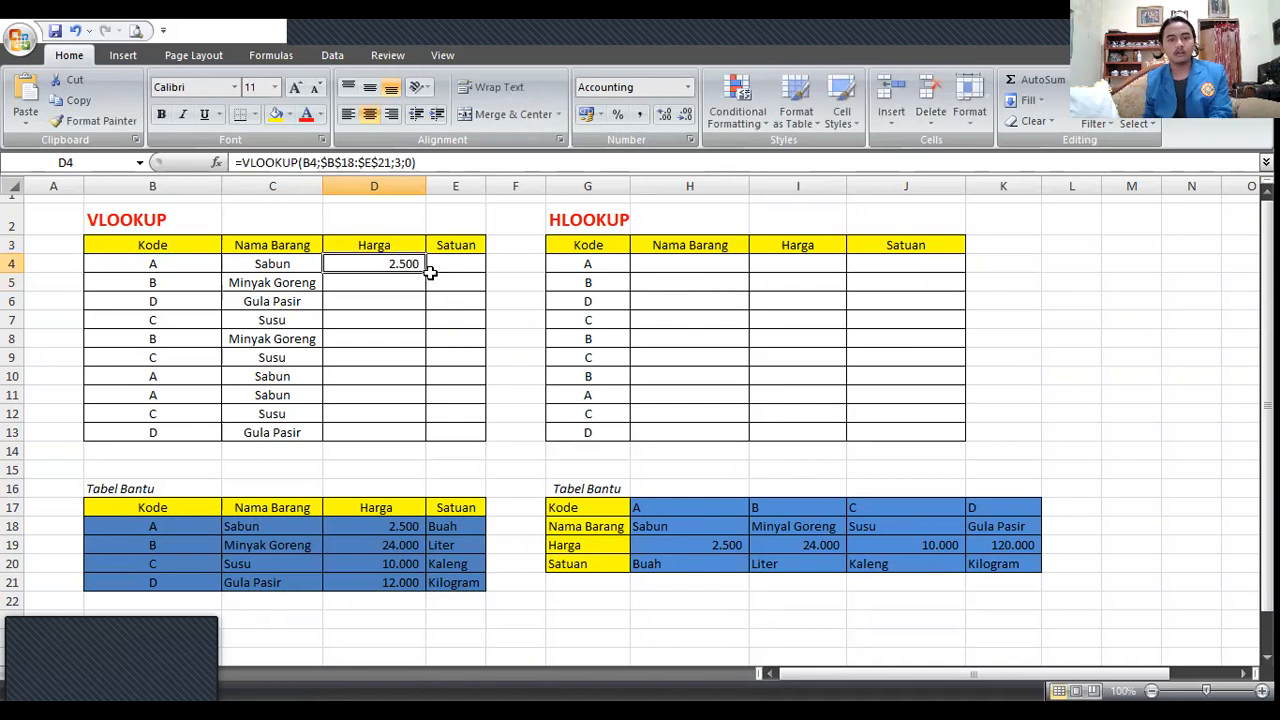
{"action": "double_click", "coordinate": [427, 271]}
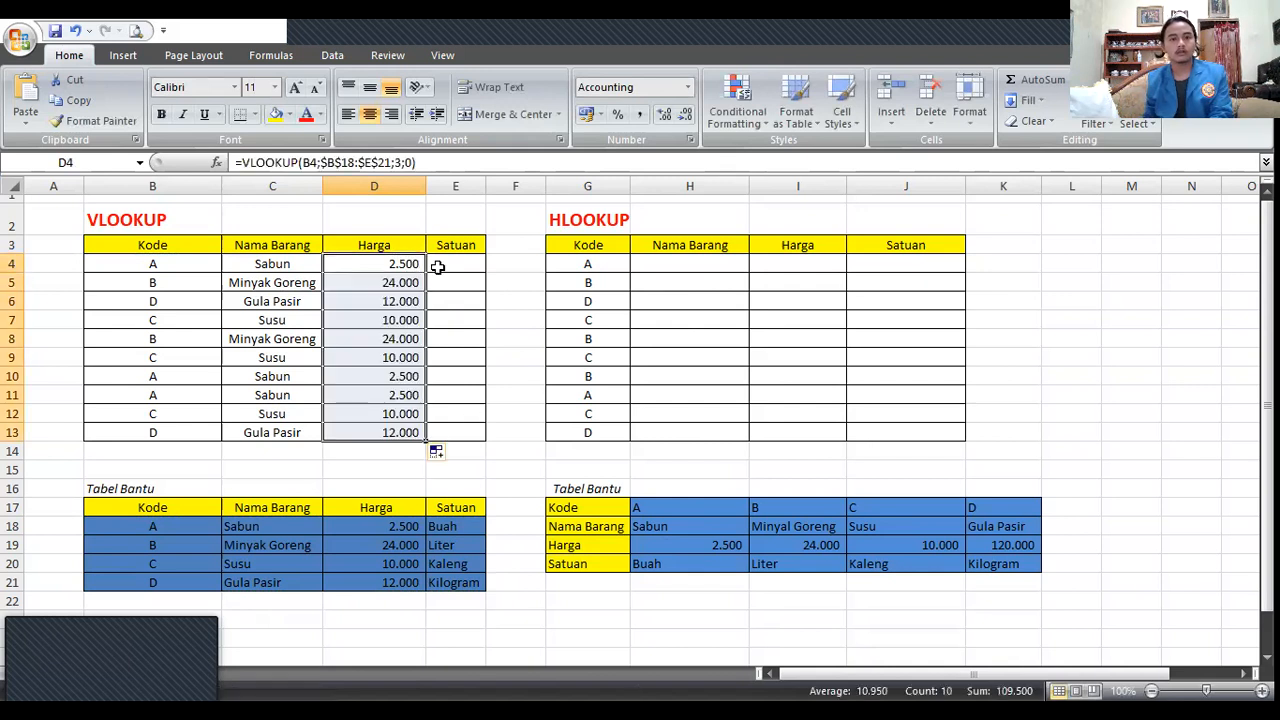
Step: Begin a VLOOKUP formula in E4 of the Satuan column, using the code in B4 as the lookup value
{"action": "left_click", "coordinate": [450, 265]}
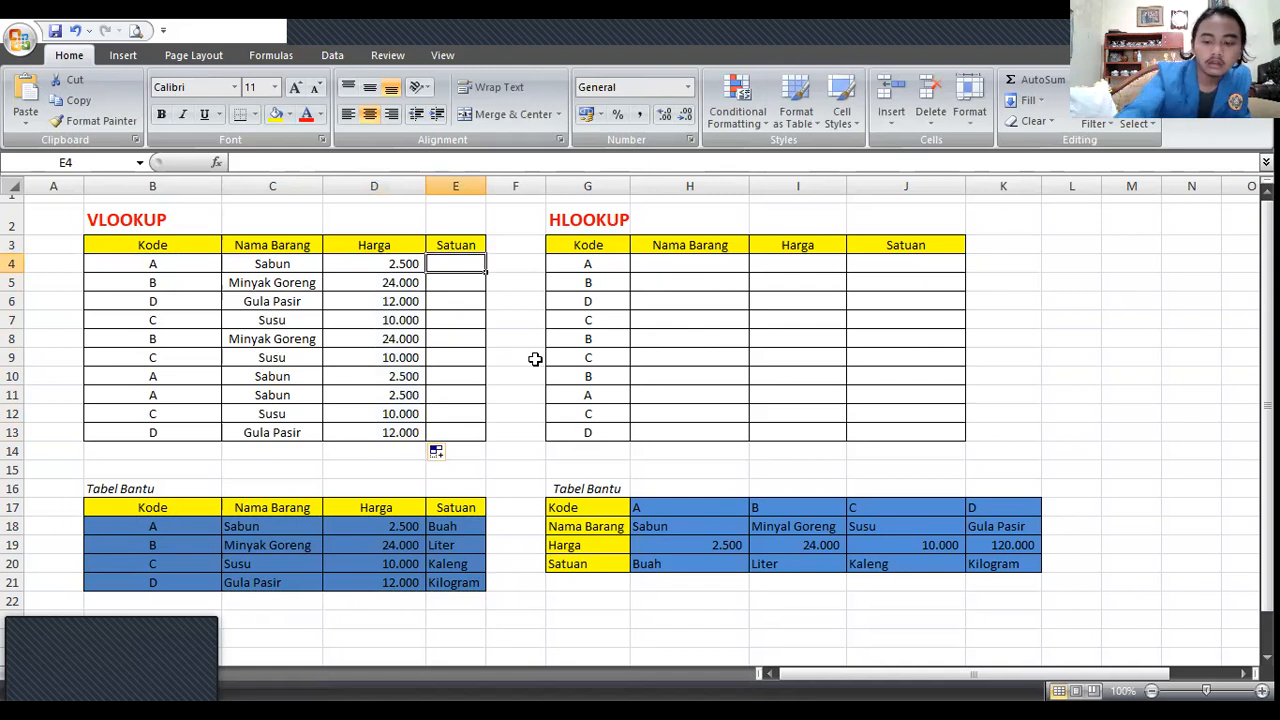
{"action": "type", "text": "="}
{"action": "key", "text": "Escape"}
{"action": "type", "text": "="}
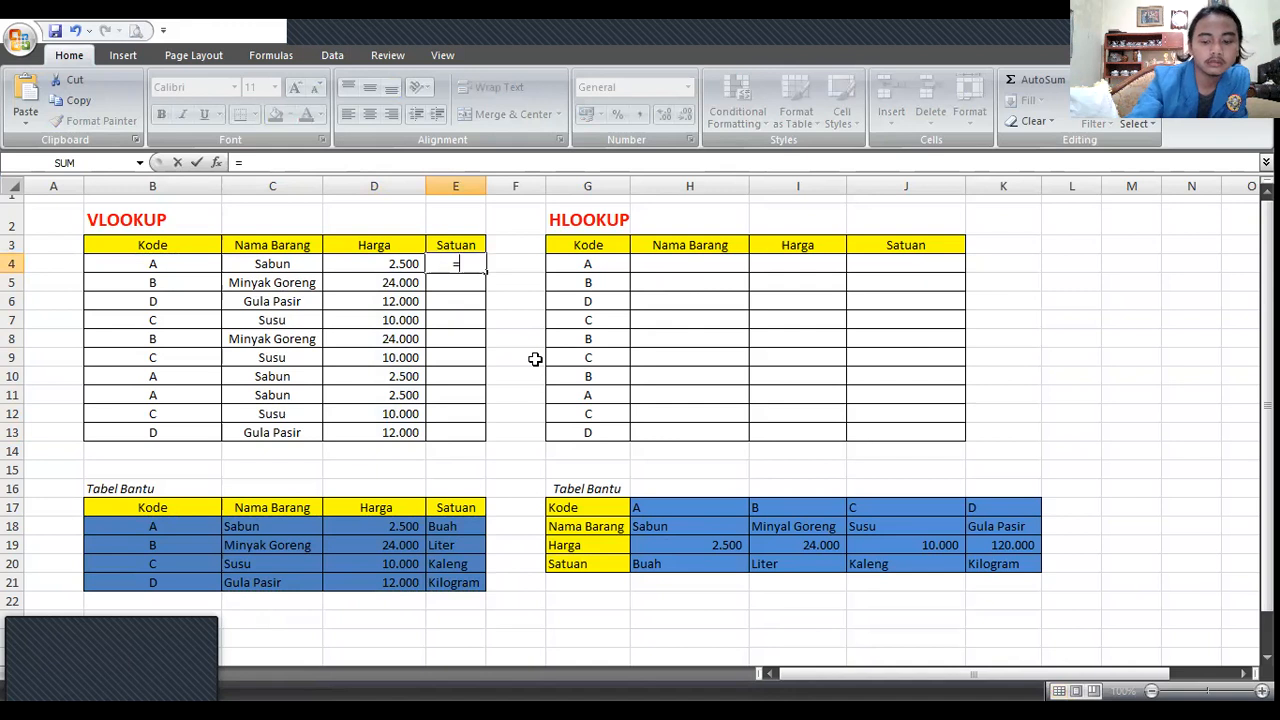
{"action": "type", "text": "vlook"}
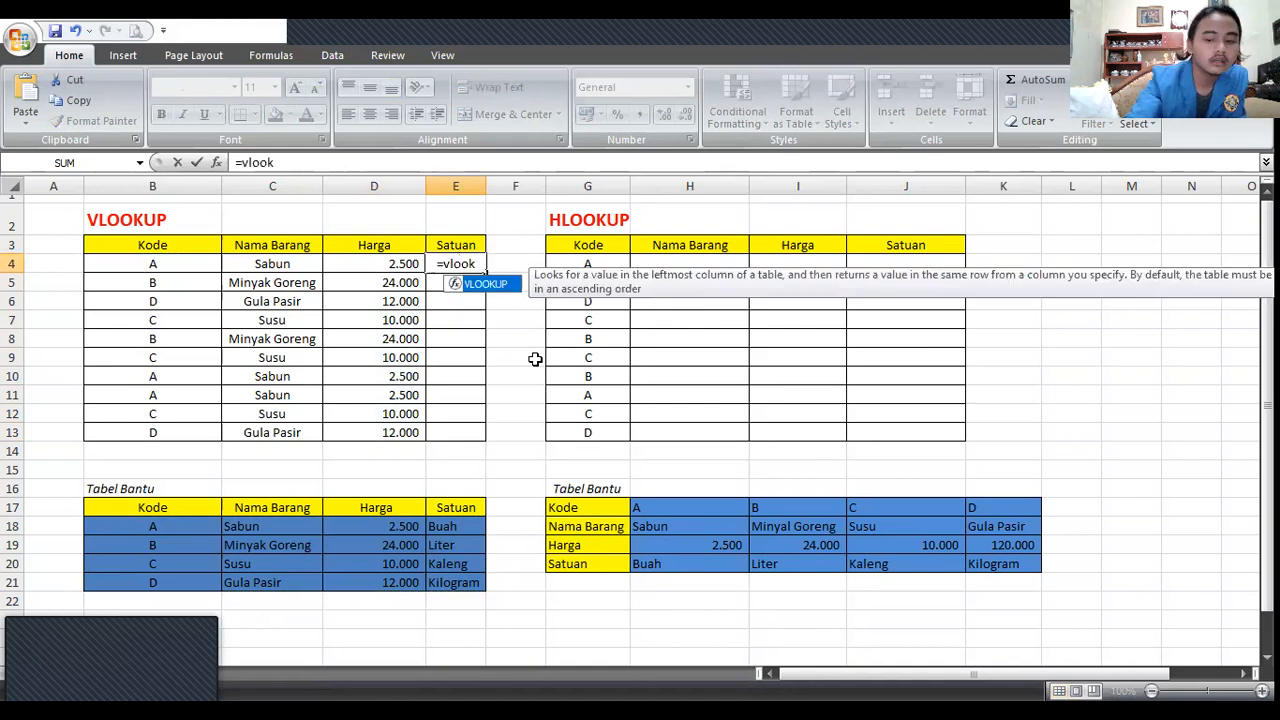
{"action": "type", "text": "up"}
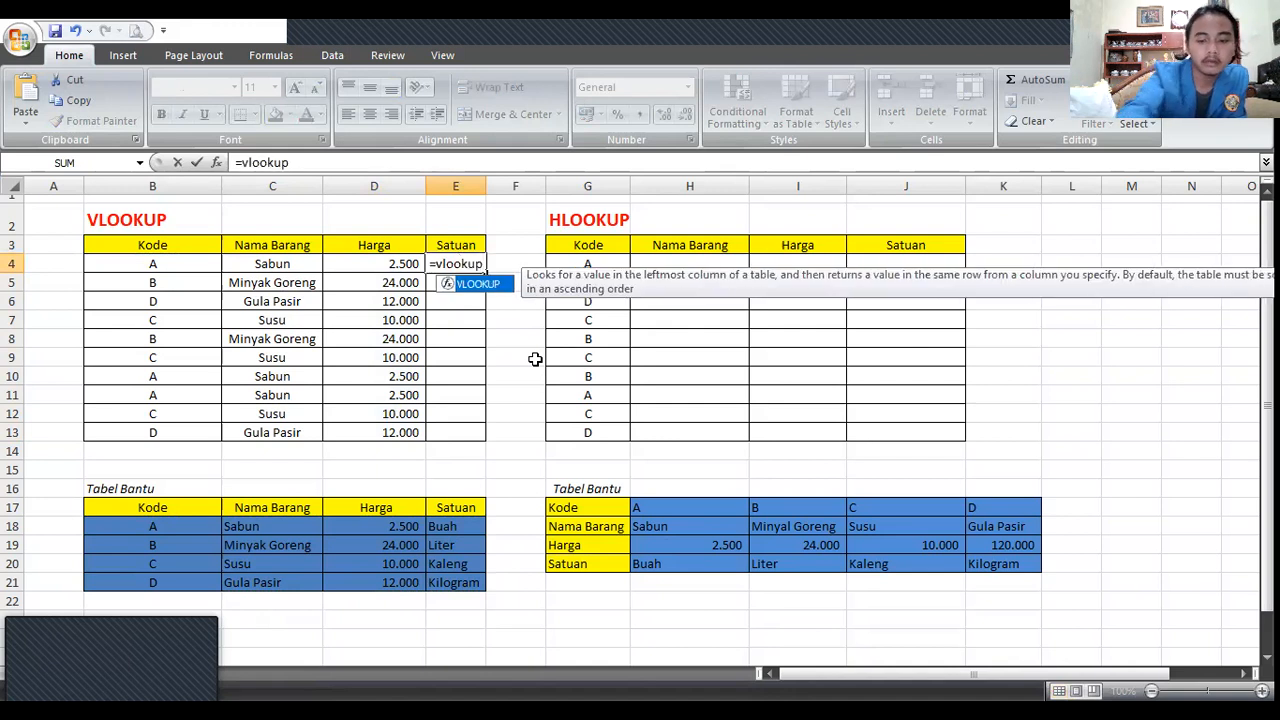
{"action": "type", "text": "("}
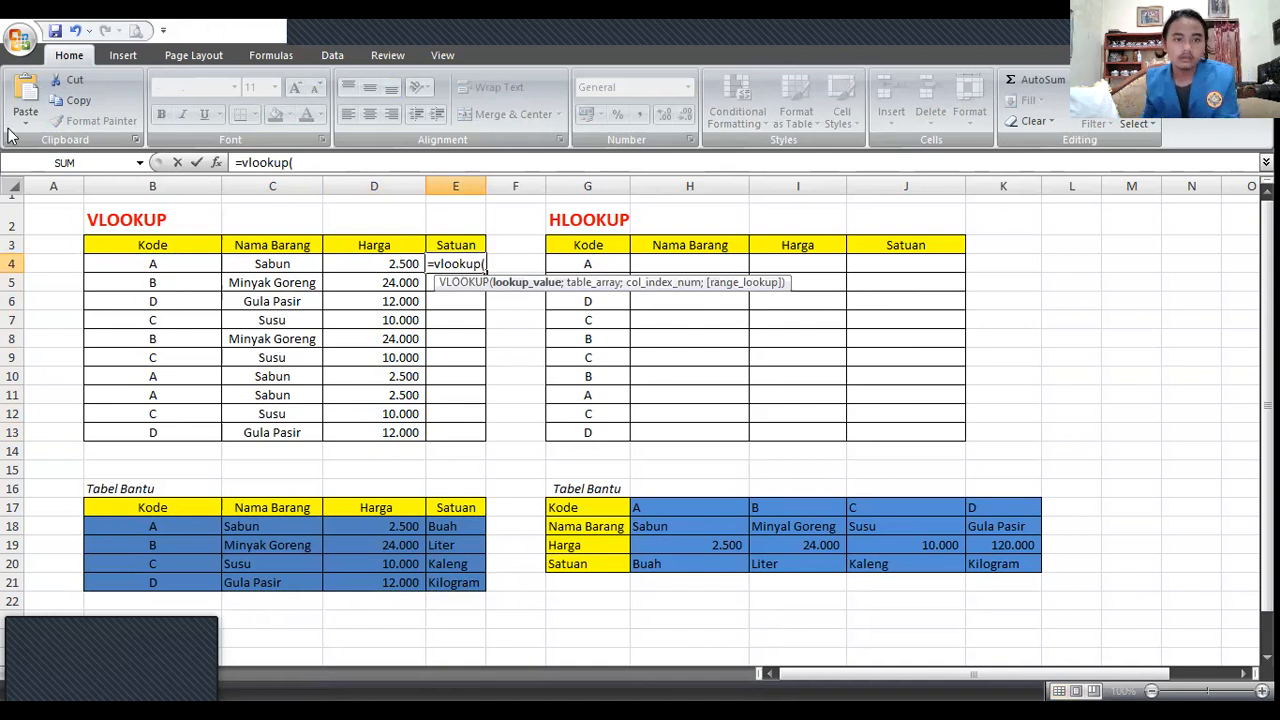
{"action": "left_click", "coordinate": [153, 262]}
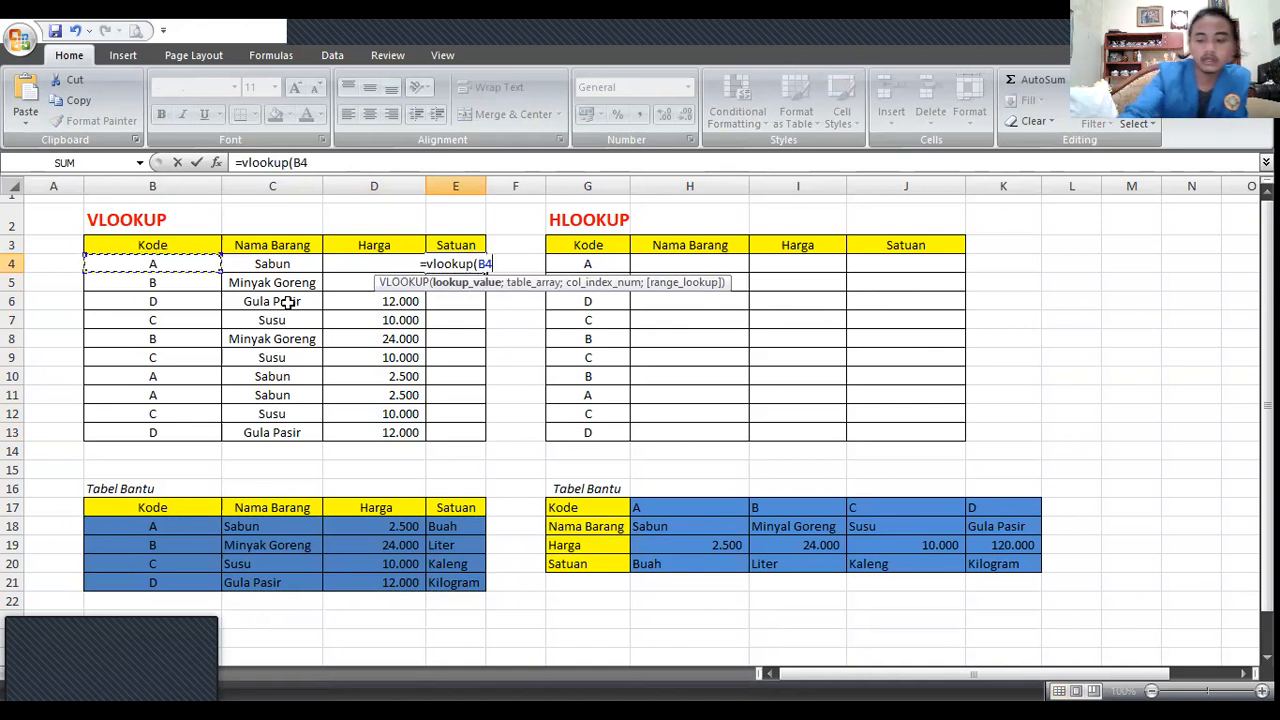
Step: Complete the E4 formula as =VLOOKUP(B4;$B$18:$E$21;4;0), using the helper table as an absolute range
{"action": "type", "text": ";"}
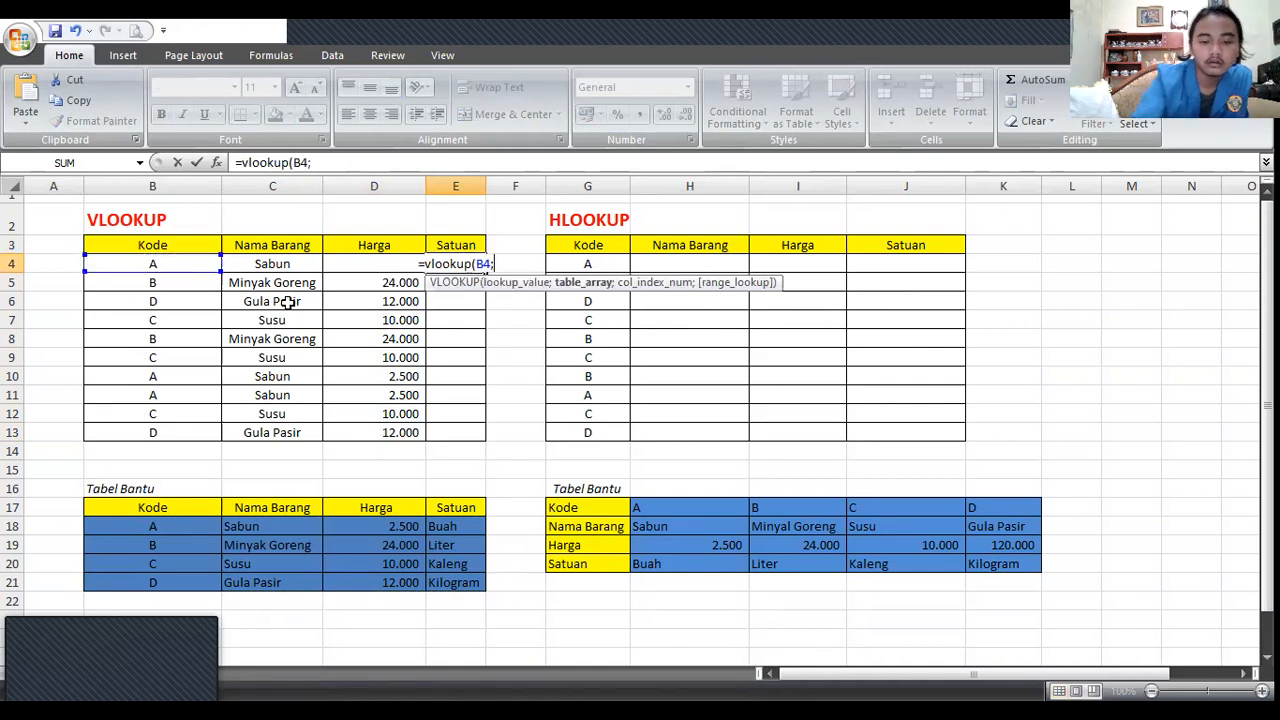
{"action": "left_click", "coordinate": [155, 525]}
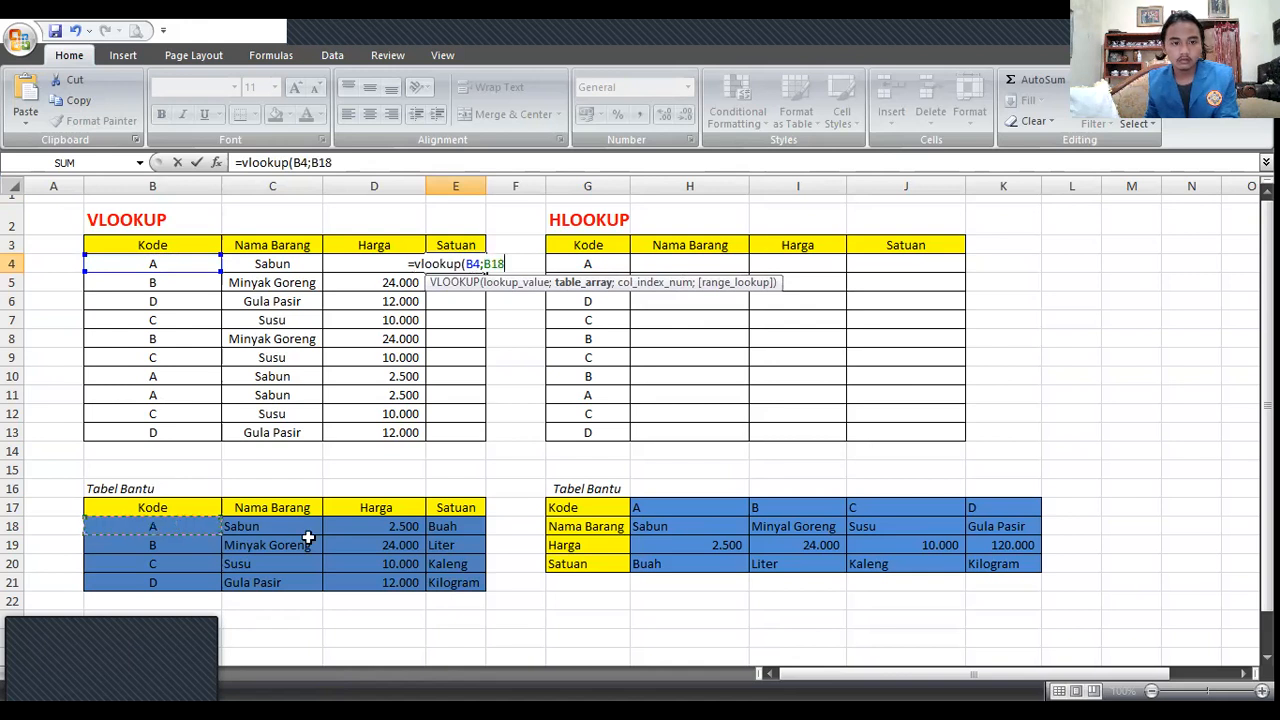
{"action": "left_click_drag", "start_coordinate": [415, 568], "coordinate": [470, 582]}
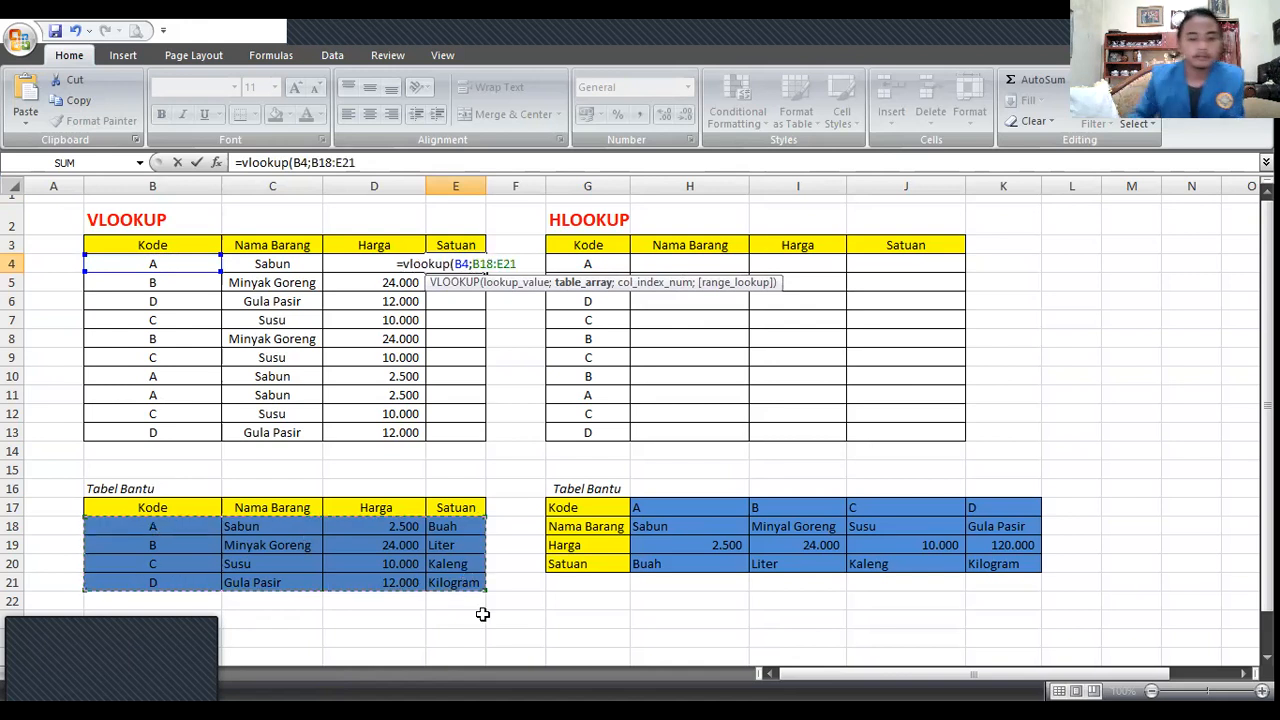
{"action": "key", "text": "F4"}
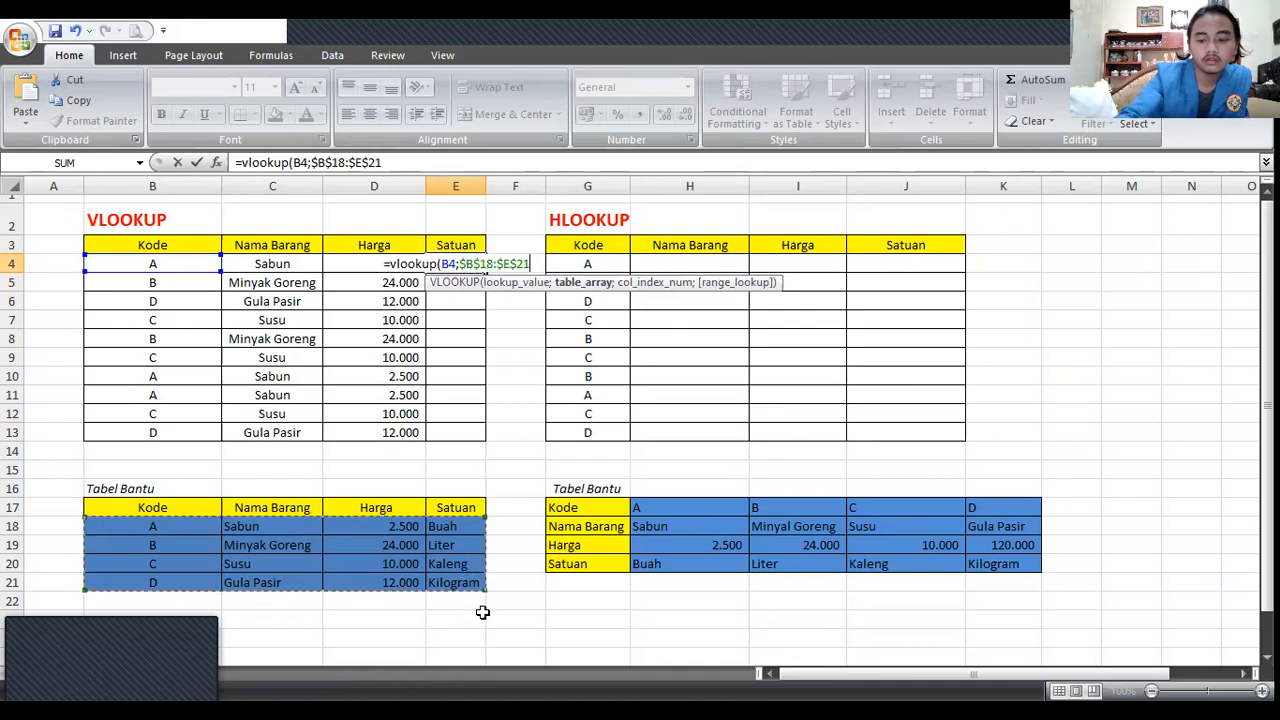
{"action": "type", "text": ";4"}
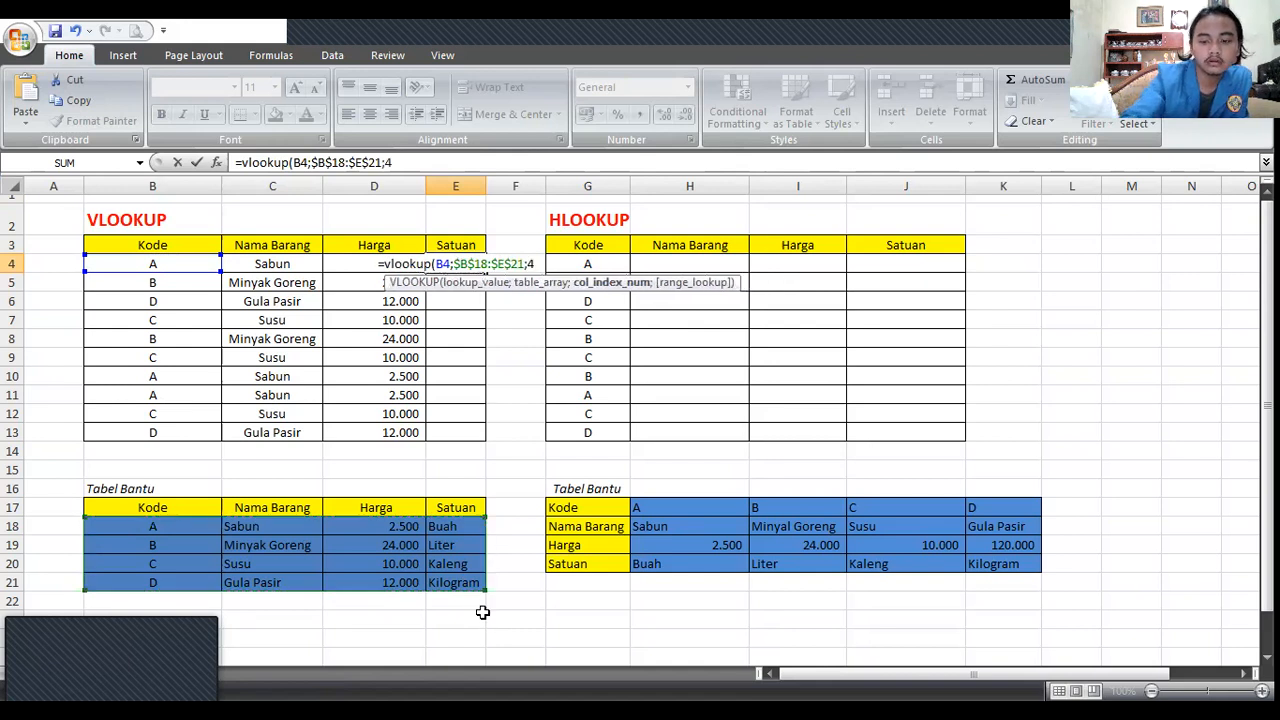
{"action": "type", "text": ";0)"}
{"action": "key", "text": "Return"}
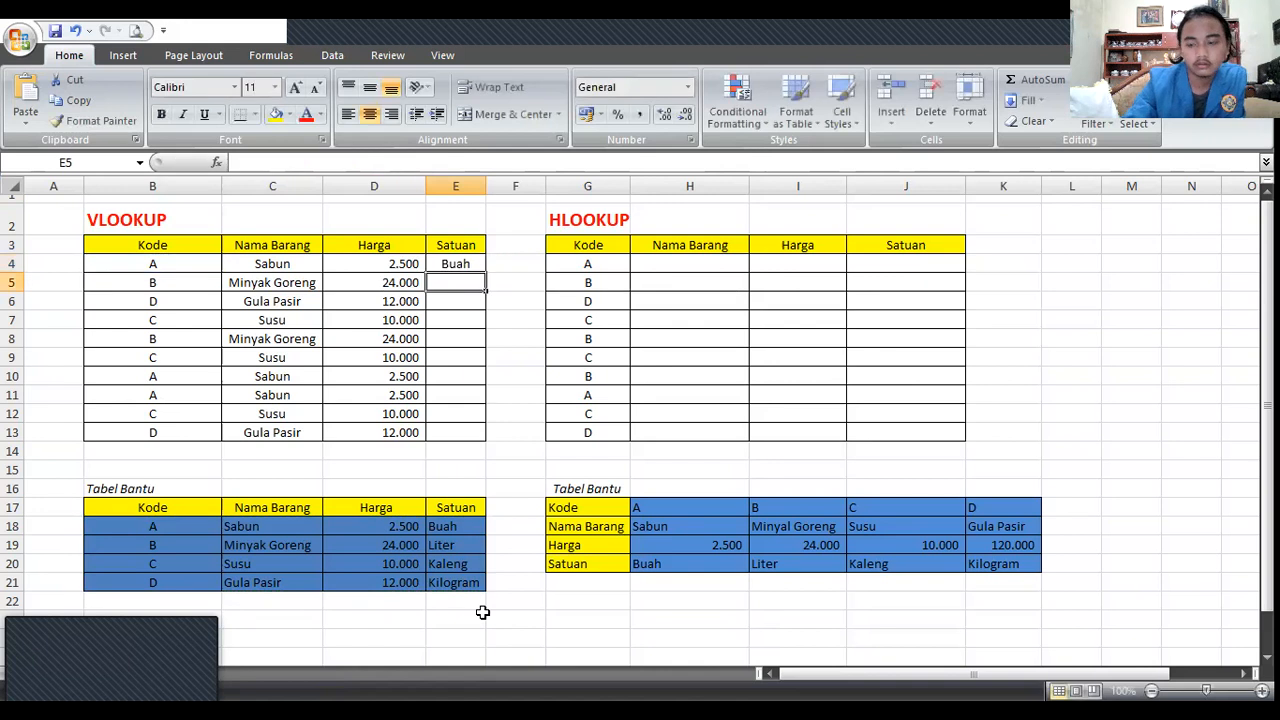
Step: Fill the E4 formula down the Satuan column through E13 and check the filled formulas in C7 and C10
{"action": "left_click", "coordinate": [440, 261]}
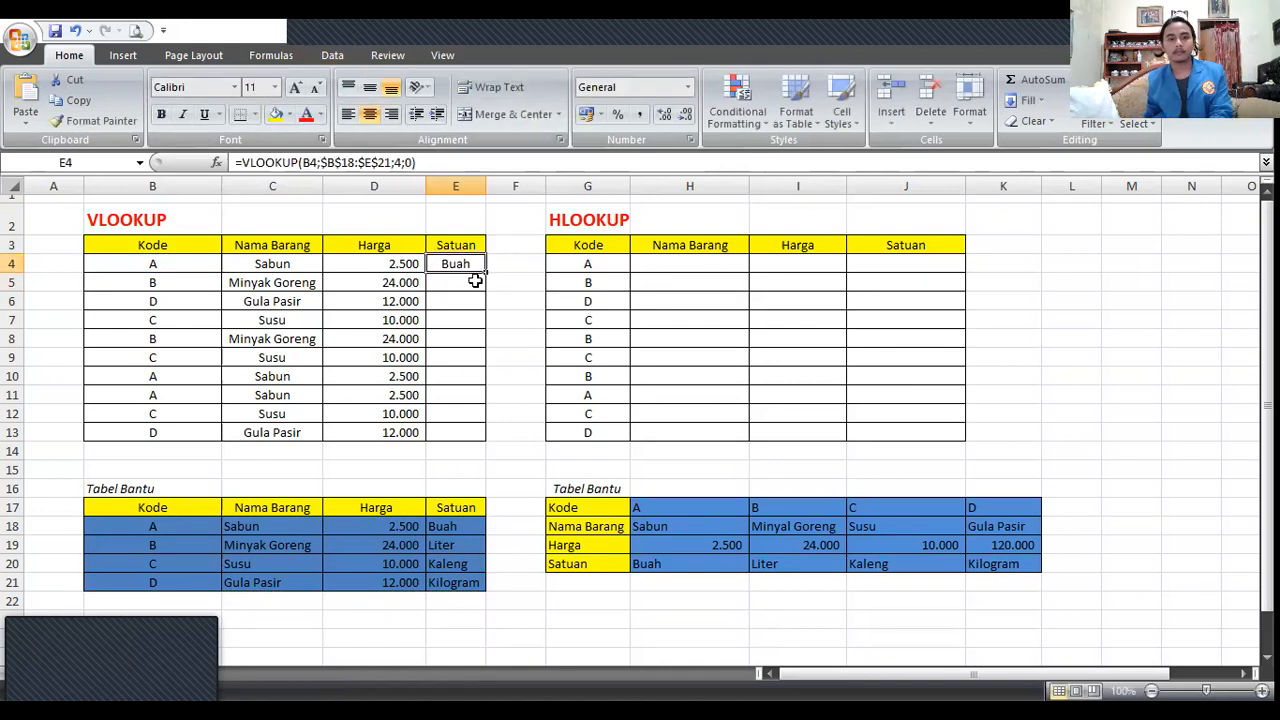
{"action": "left_click_drag", "start_coordinate": [486, 273], "coordinate": [466, 434]}
{"action": "left_click", "coordinate": [455, 301]}
{"action": "left_click", "coordinate": [232, 316]}
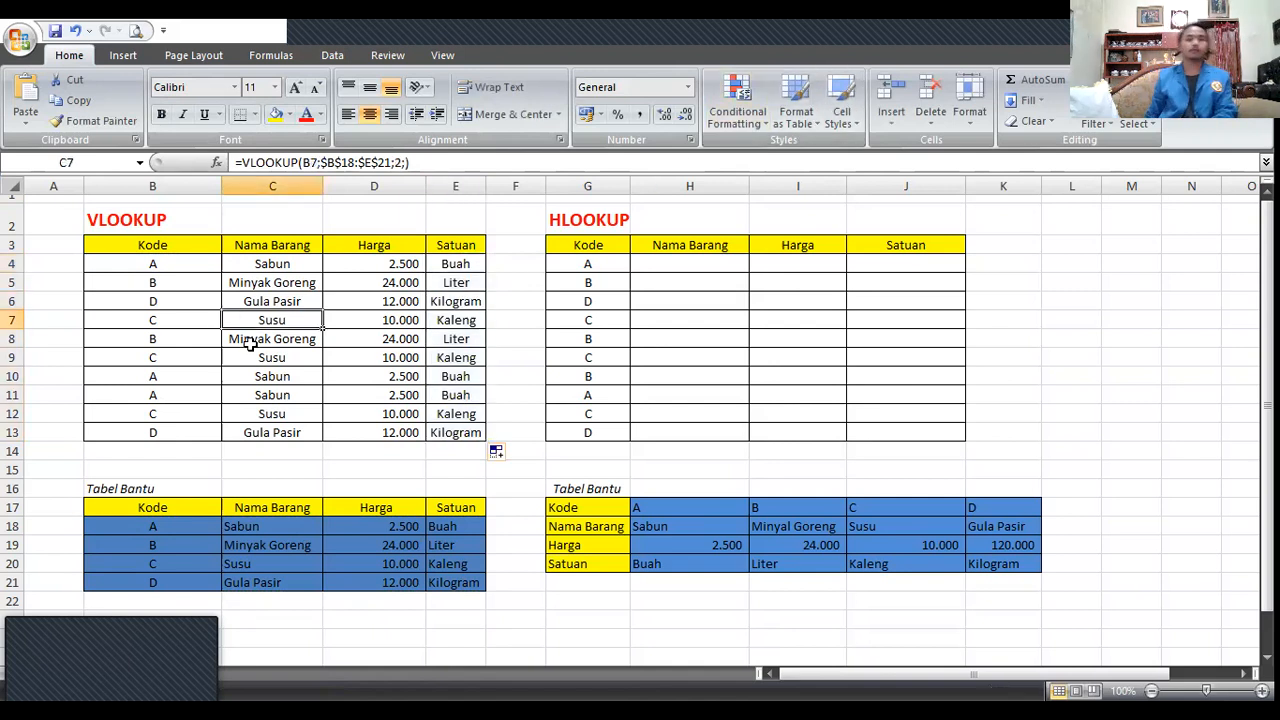
{"action": "left_click", "coordinate": [287, 377]}
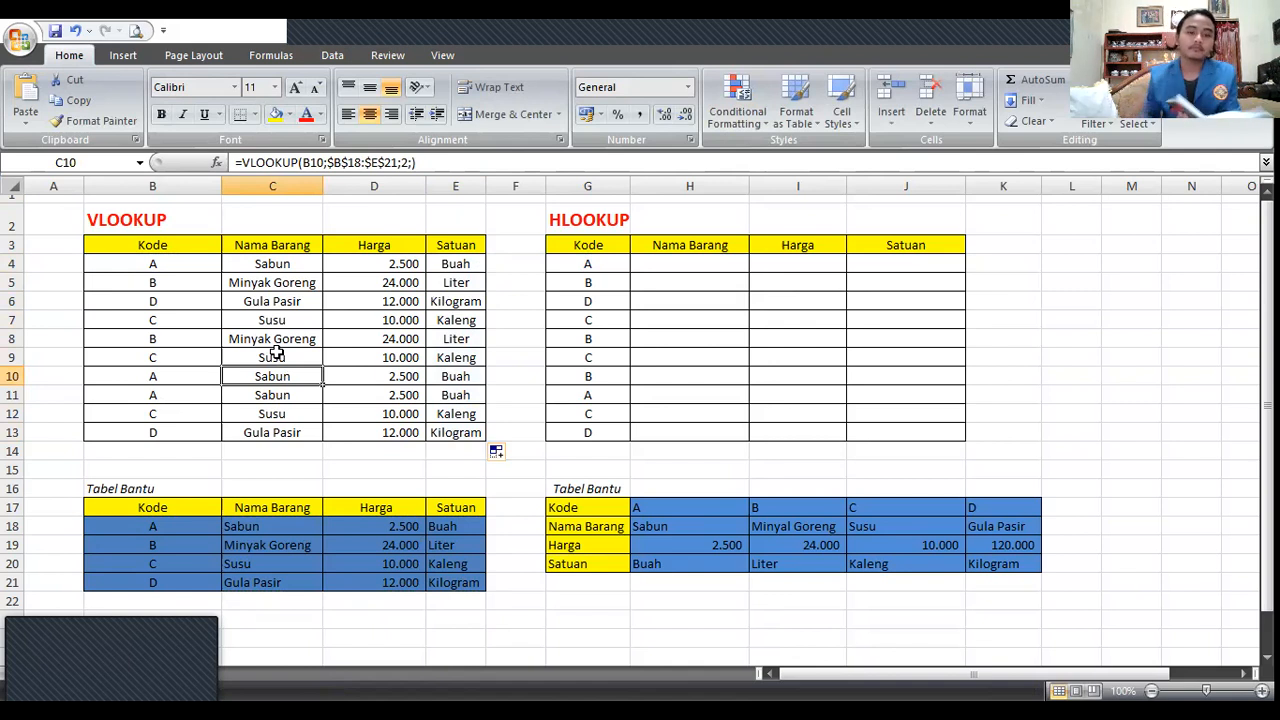
Step: Begin an HLOOKUP formula in H4 of the HLOOKUP table's Nama Barang column, using the code in G4 as the lookup value
{"action": "left_click", "coordinate": [655, 265]}
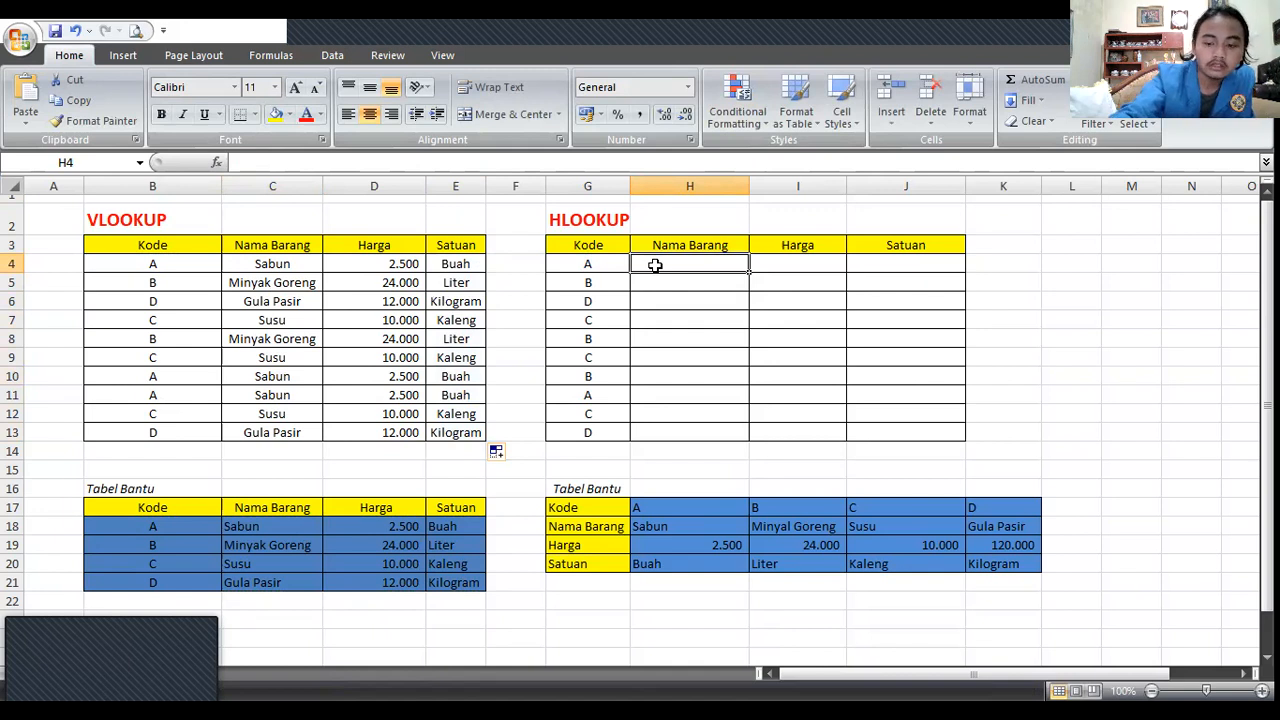
{"action": "double_click", "coordinate": [655, 265]}
{"action": "type", "text": "="}
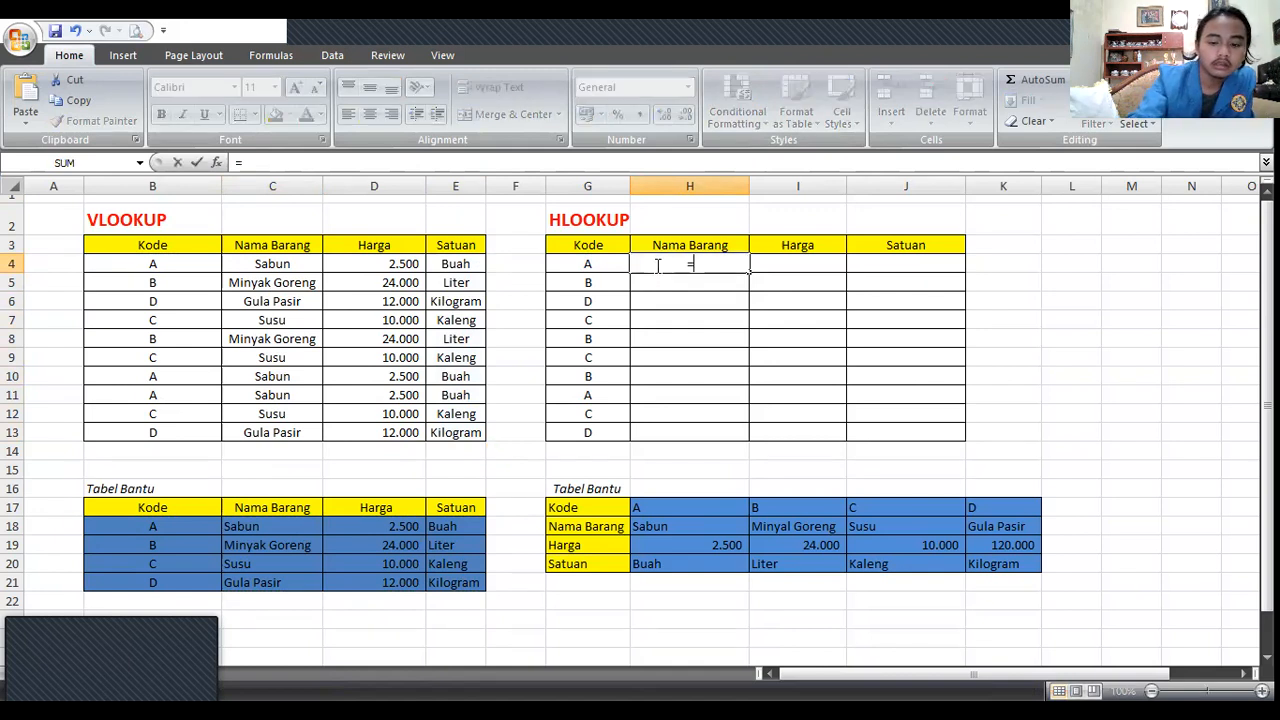
{"action": "type", "text": "hlook"}
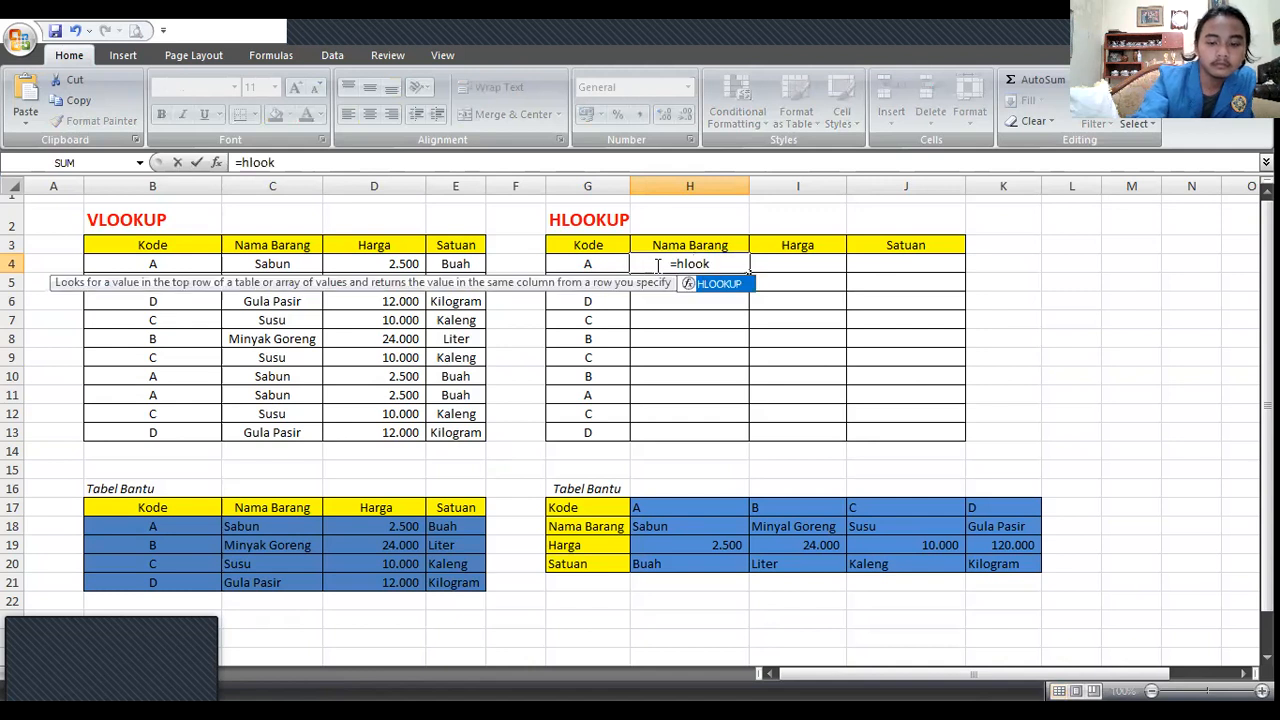
{"action": "type", "text": "up"}
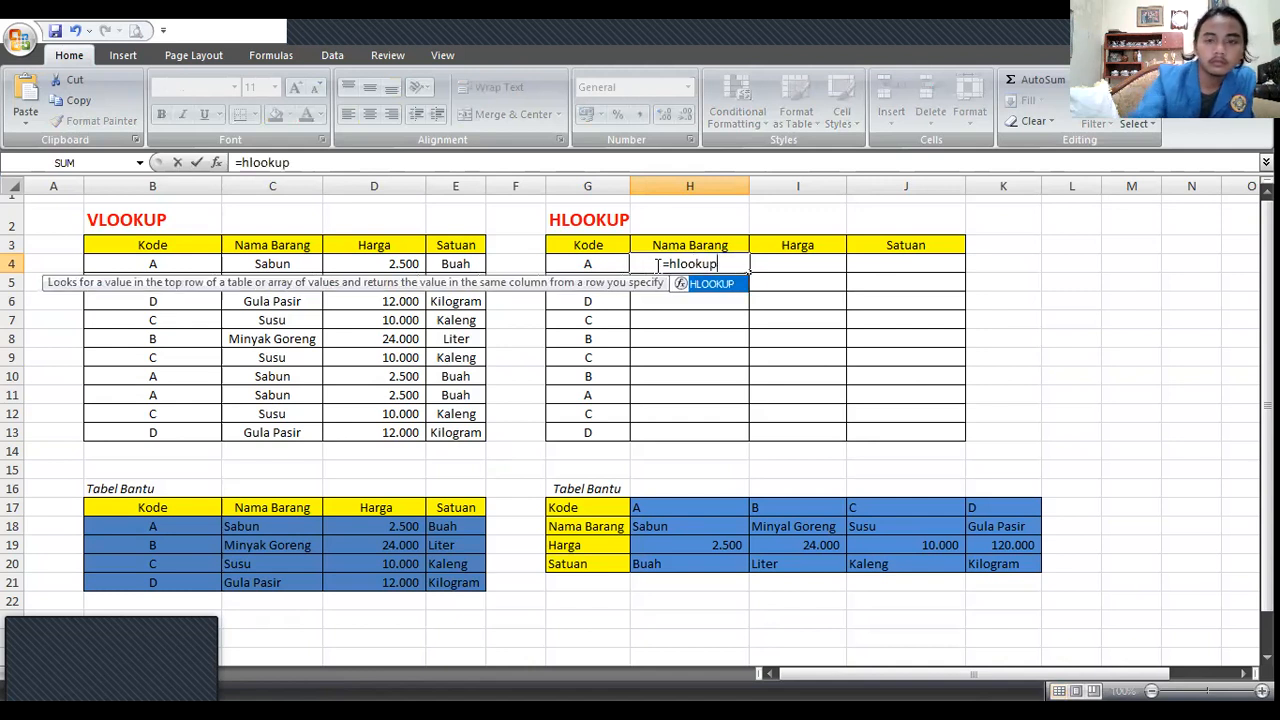
{"action": "type", "text": "("}
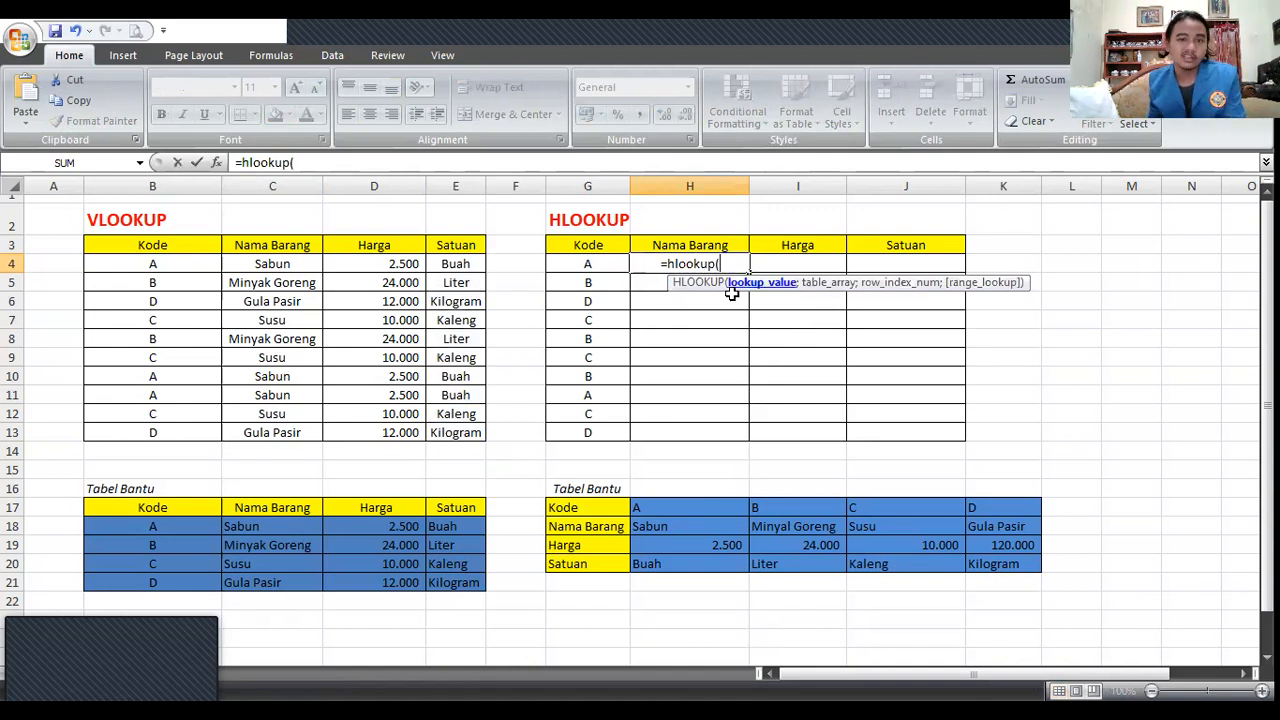
{"action": "left_click", "coordinate": [589, 268]}
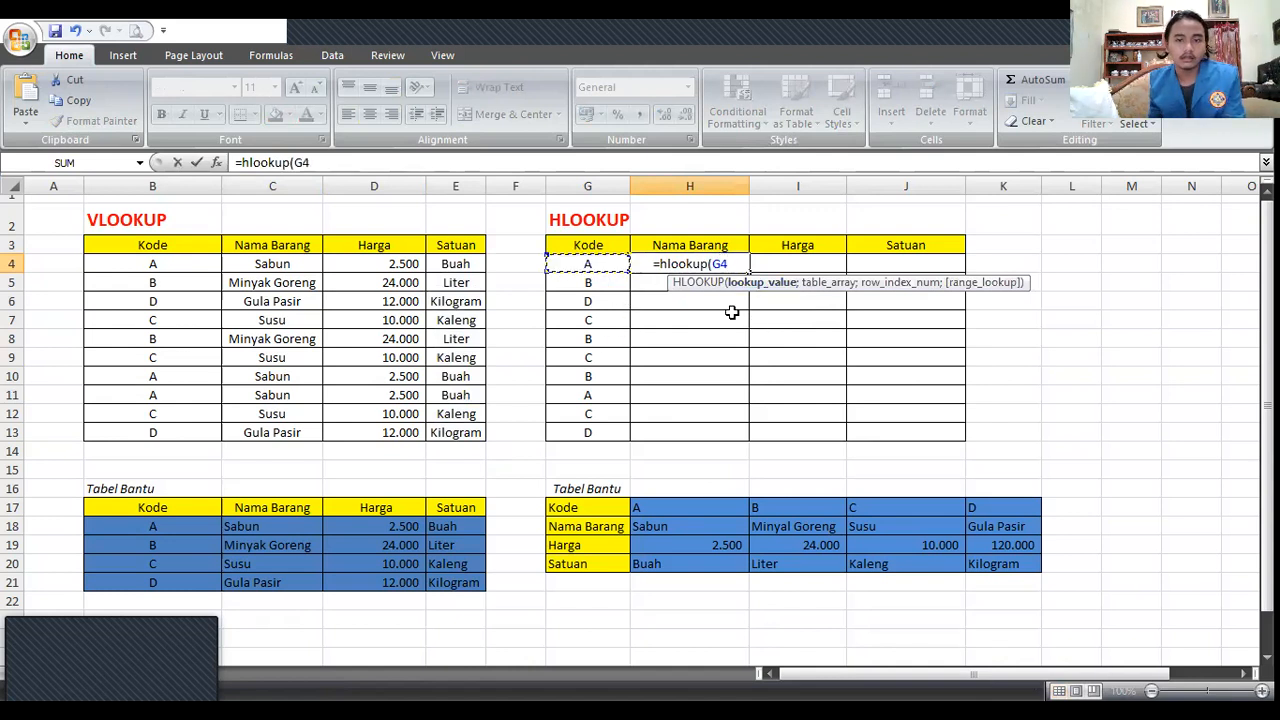
{"action": "type", "text": ";"}
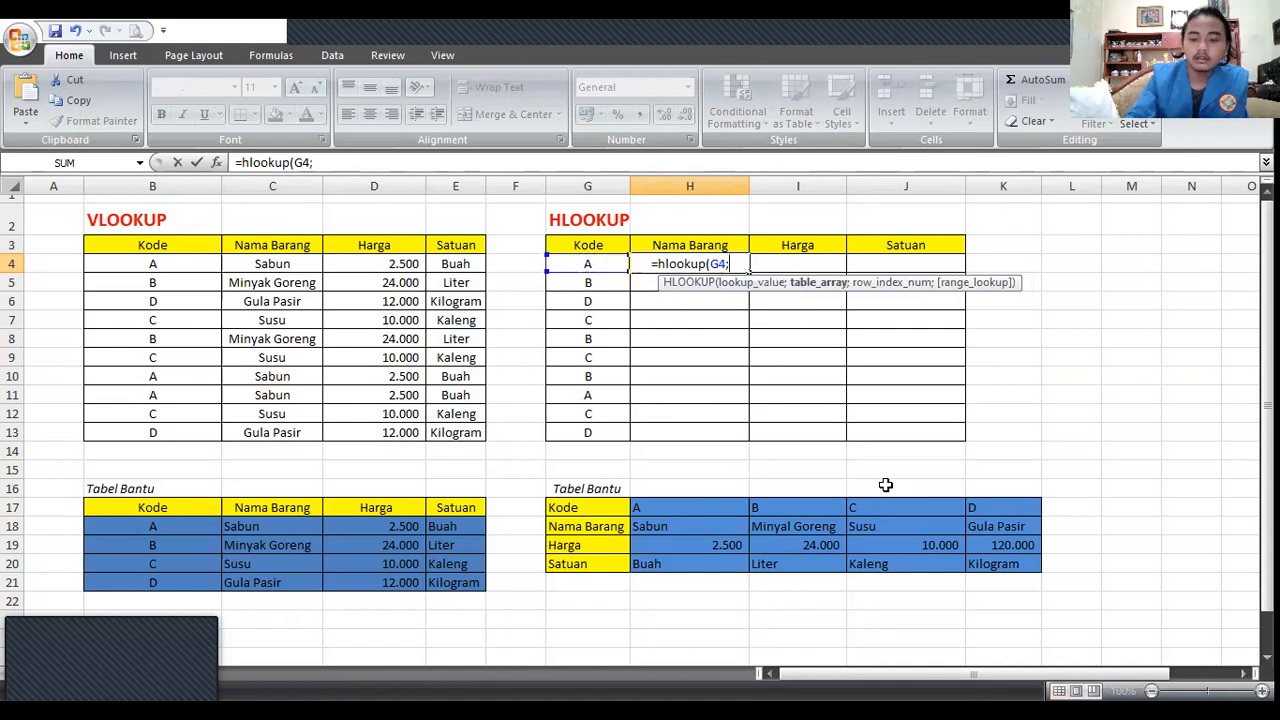
Step: Complete the H4 formula as =HLOOKUP(G4;$H$17:$K$20;2;0) and fill it down the Nama Barang column through H13
{"action": "left_click", "coordinate": [681, 510]}
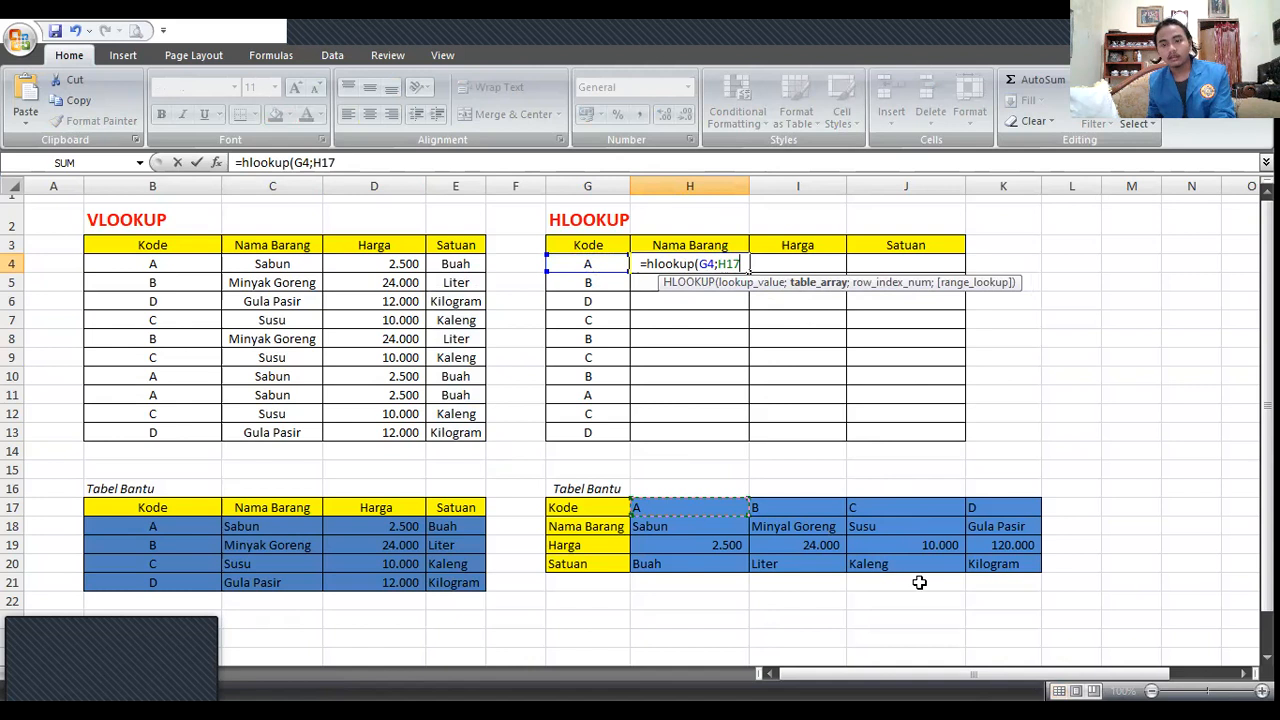
{"action": "left_click", "coordinate": [995, 564], "text": "shift"}
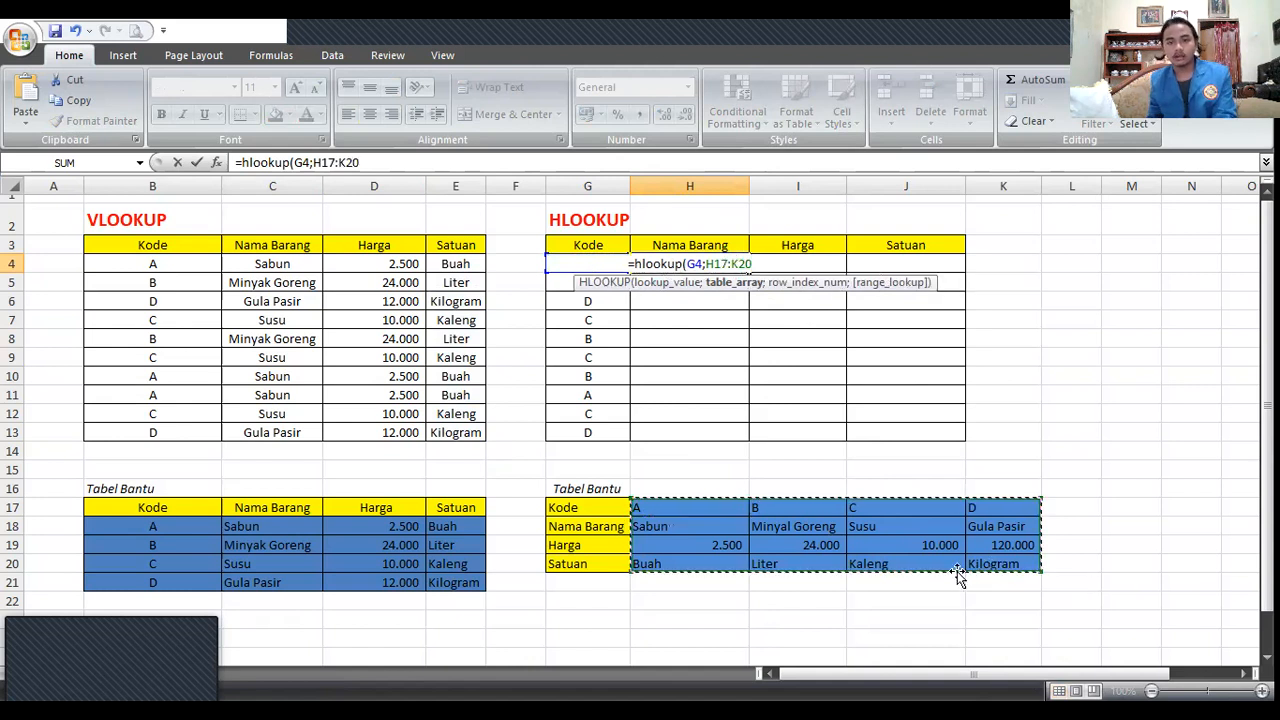
{"action": "key", "text": "F4"}
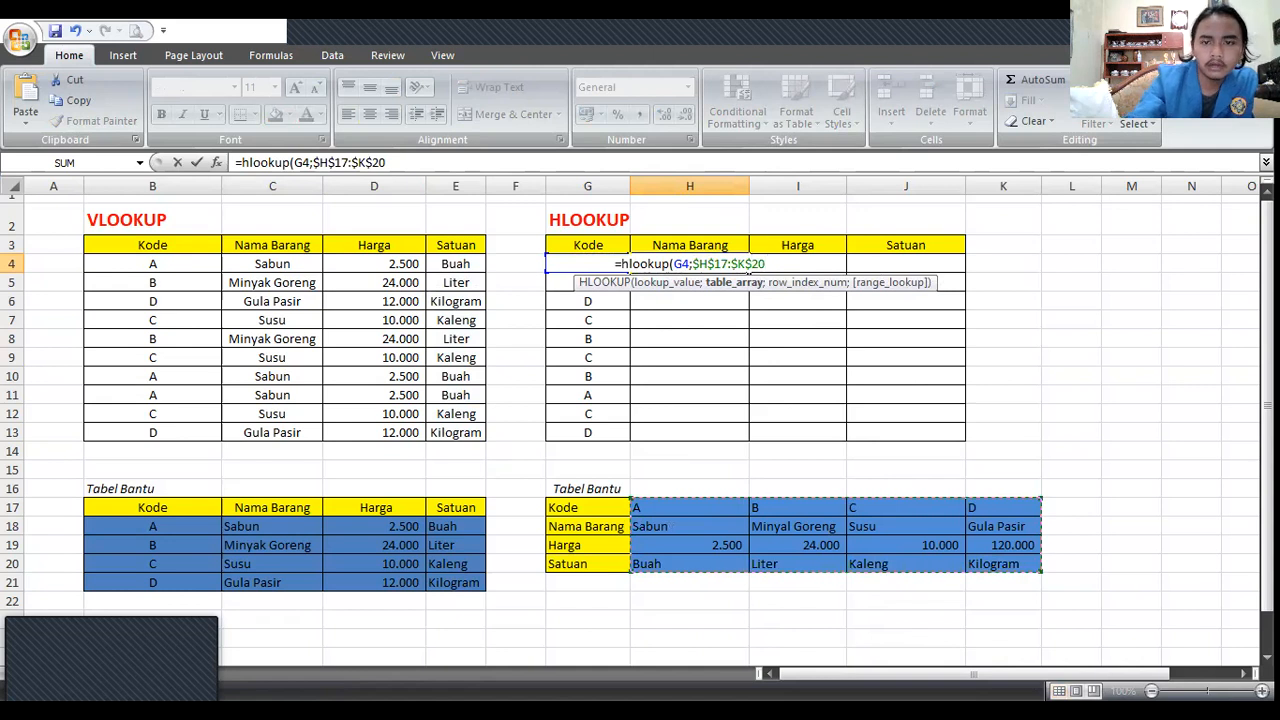
{"action": "type", "text": ";"}
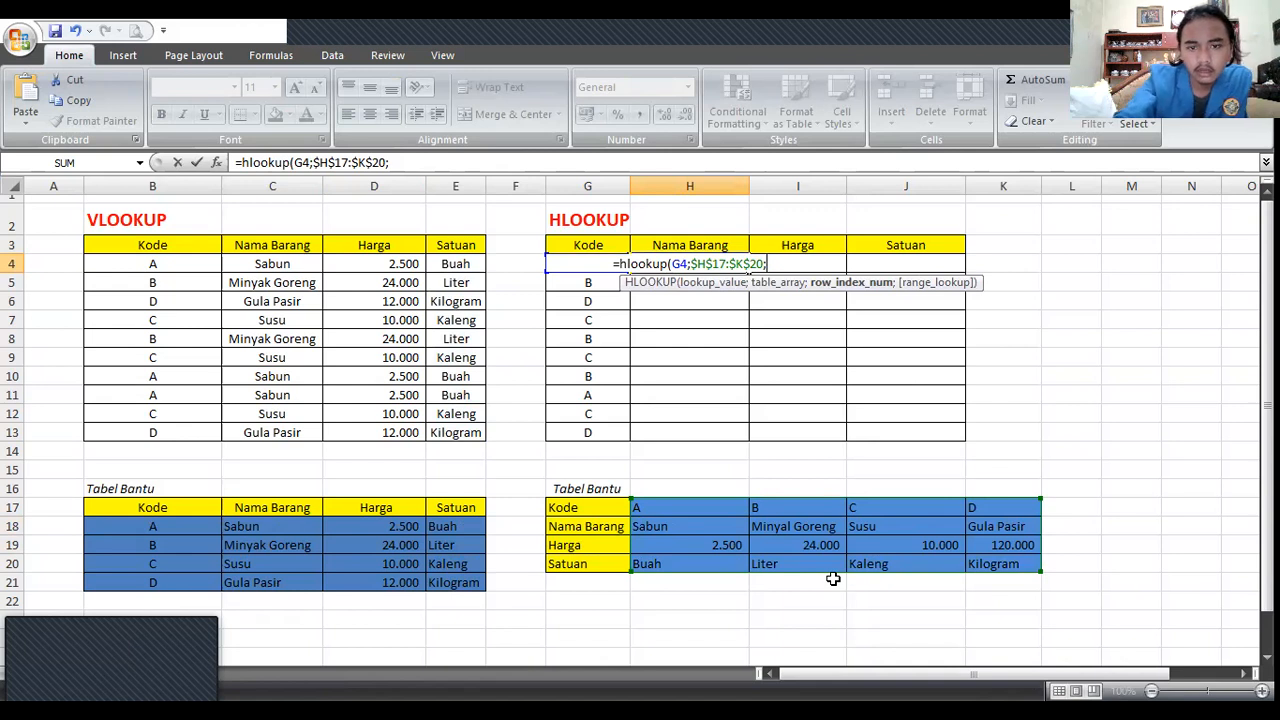
{"action": "type", "text": "2"}
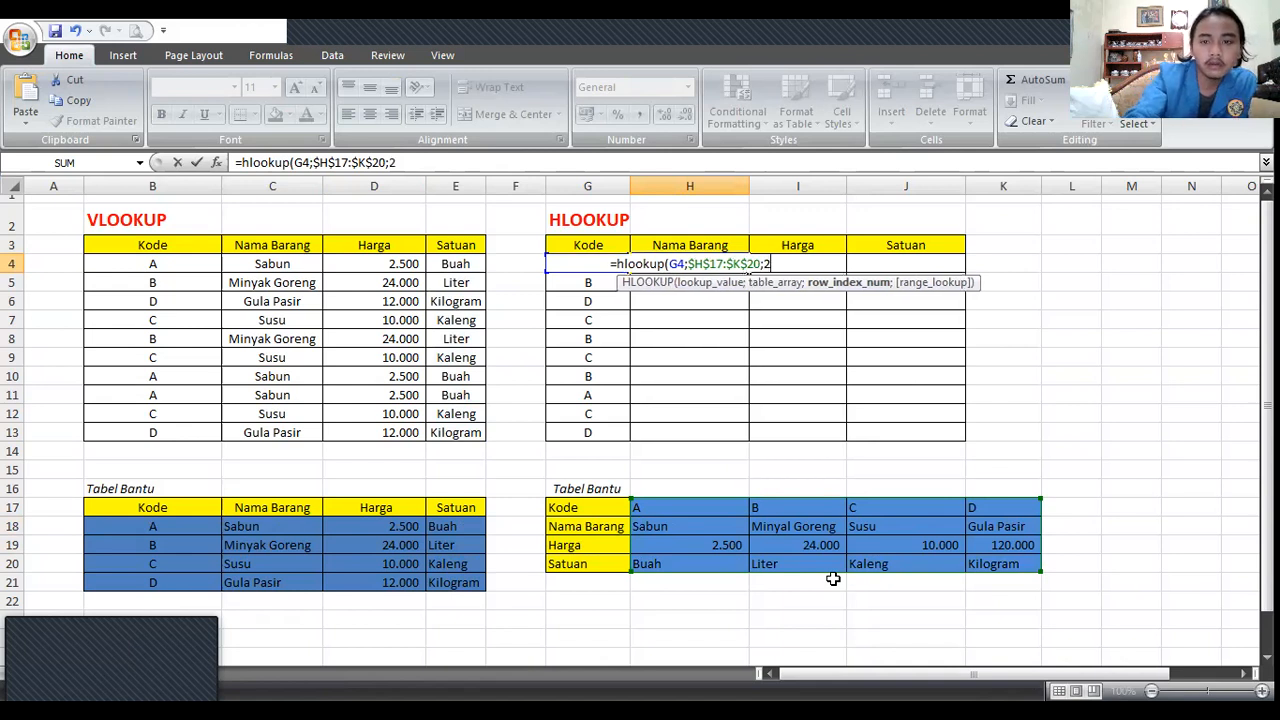
{"action": "type", "text": ";0"}
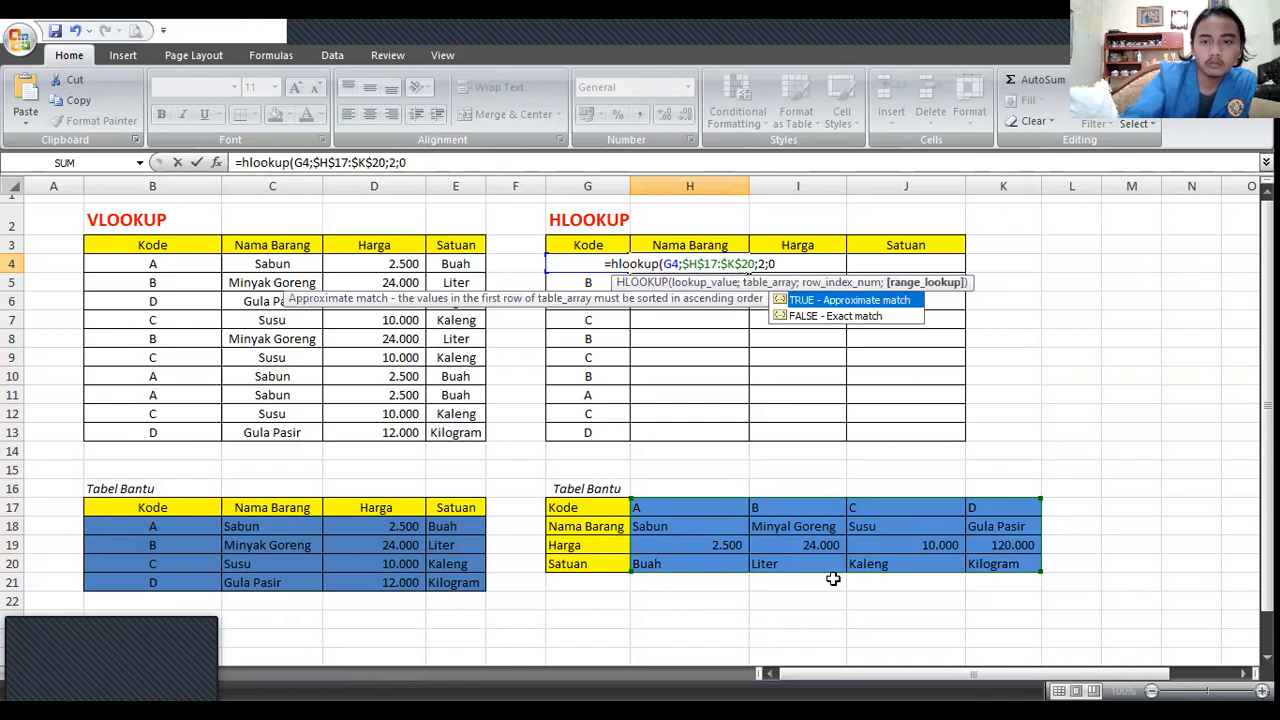
{"action": "type", "text": ")"}
{"action": "key", "text": "Return"}
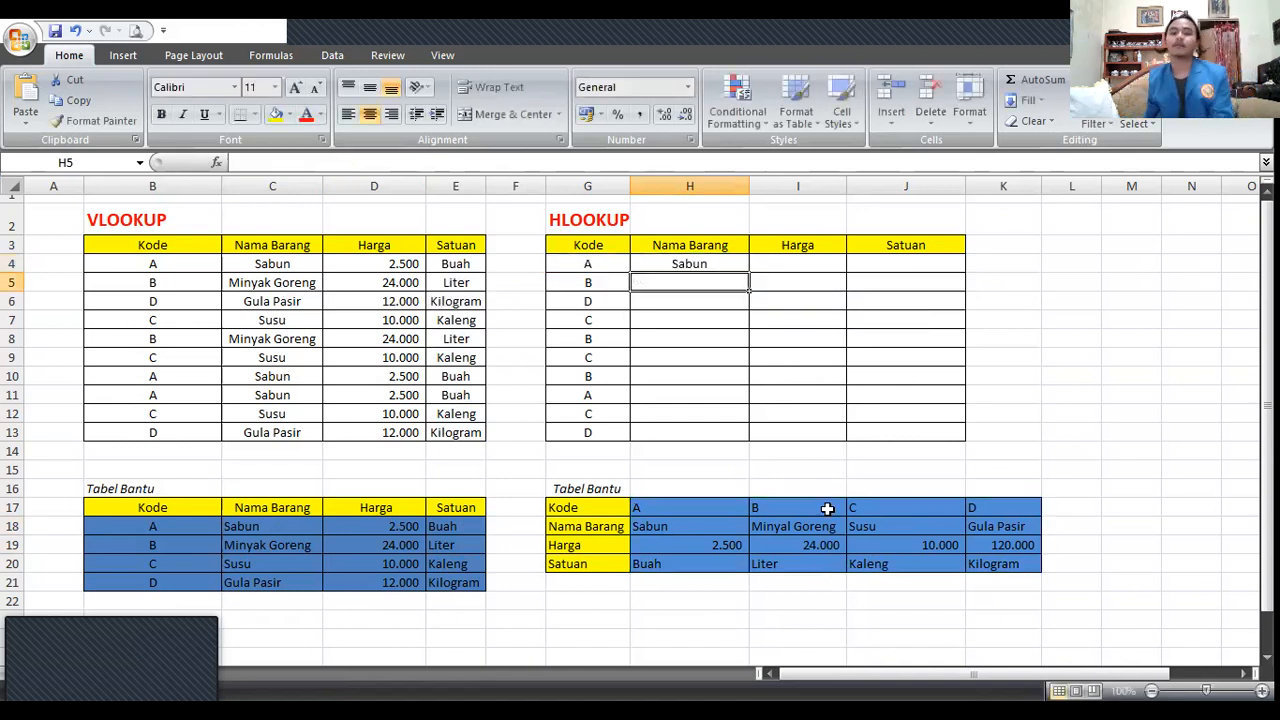
{"action": "left_click", "coordinate": [651, 263]}
{"action": "left_click_drag", "start_coordinate": [748, 272], "coordinate": [727, 440]}
Step: Try the formula =HLOOKUP($H$17:$K$20;3;0) in I4 of the Harga column, and undo the entry
{"action": "left_click", "coordinate": [806, 263]}
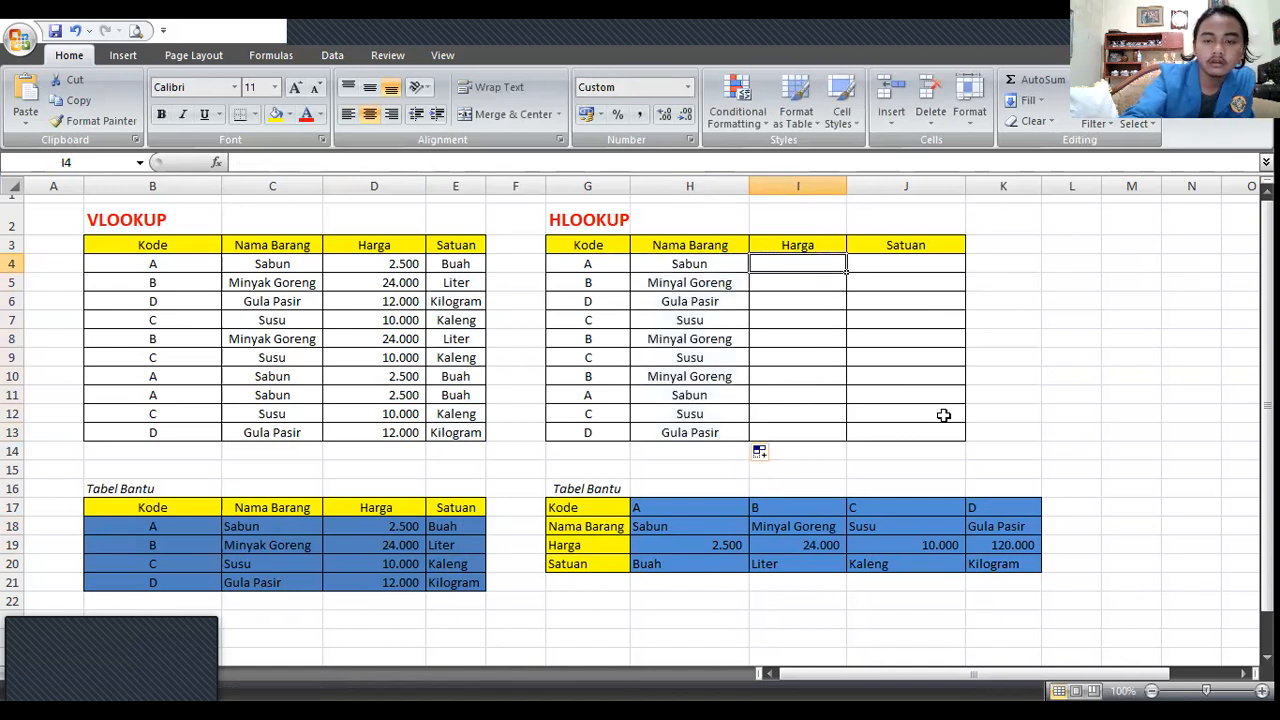
{"action": "type", "text": "="}
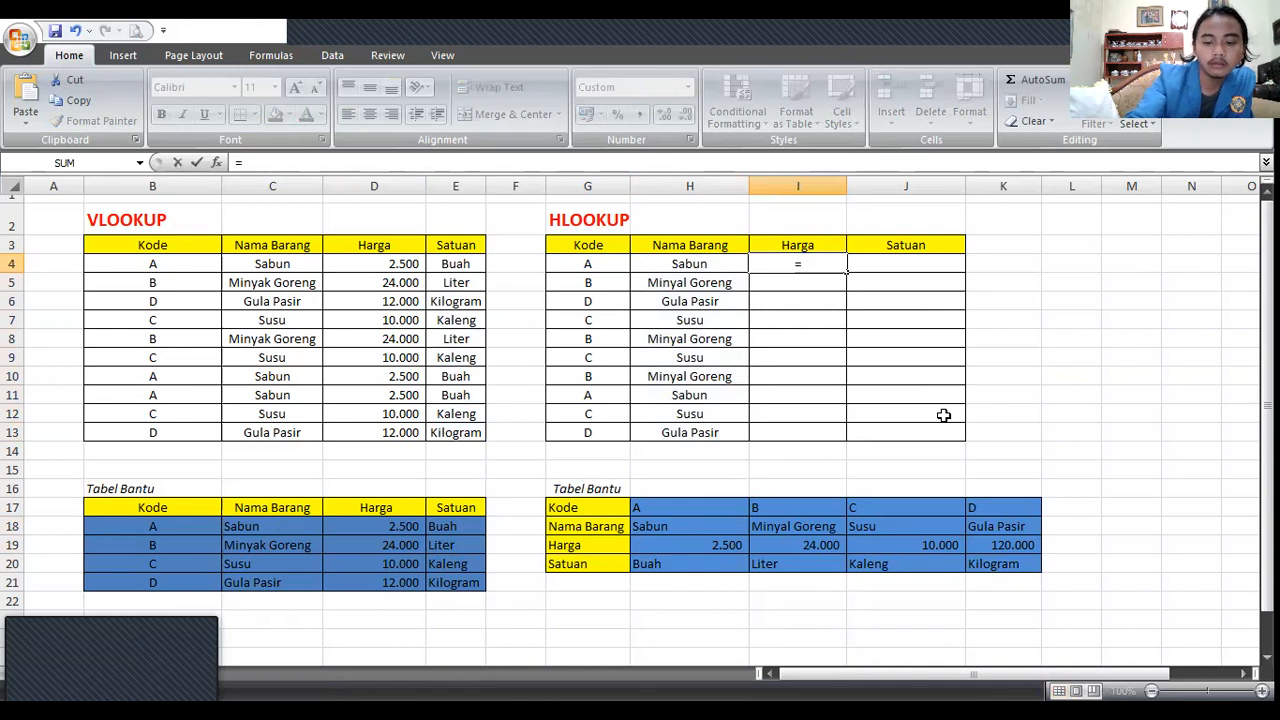
{"action": "type", "text": "hlook"}
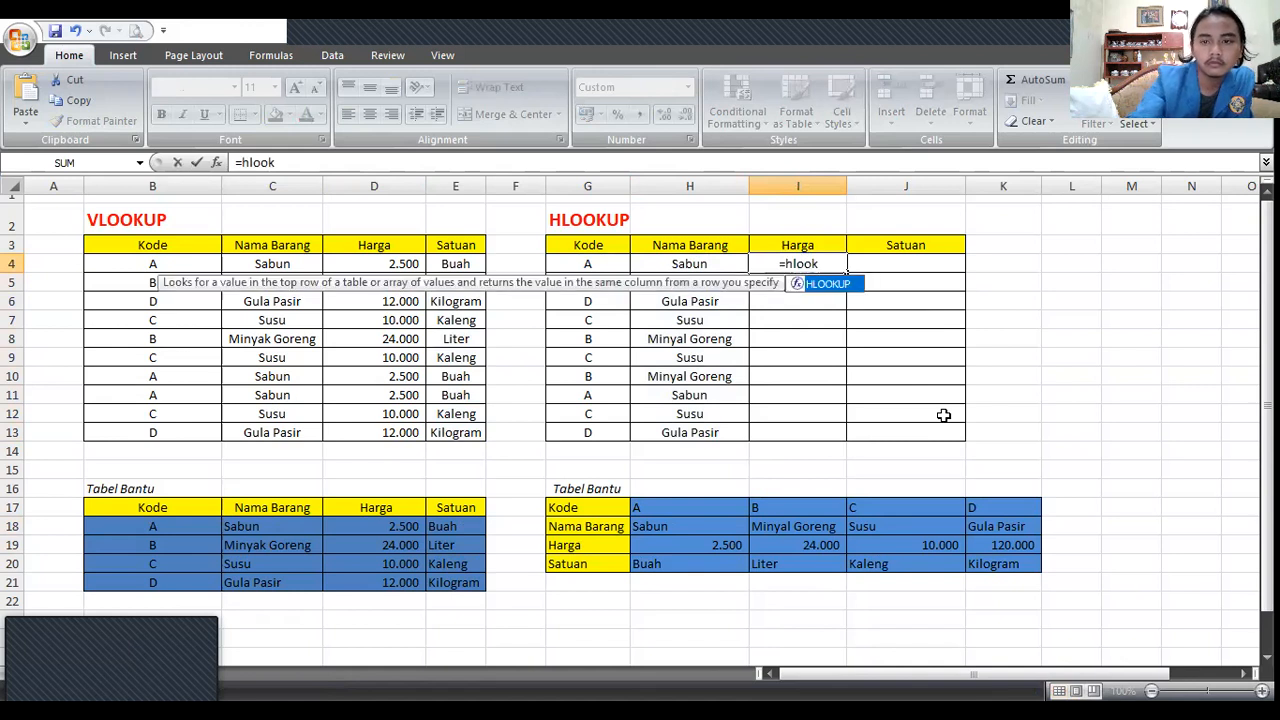
{"action": "type", "text": "up("}
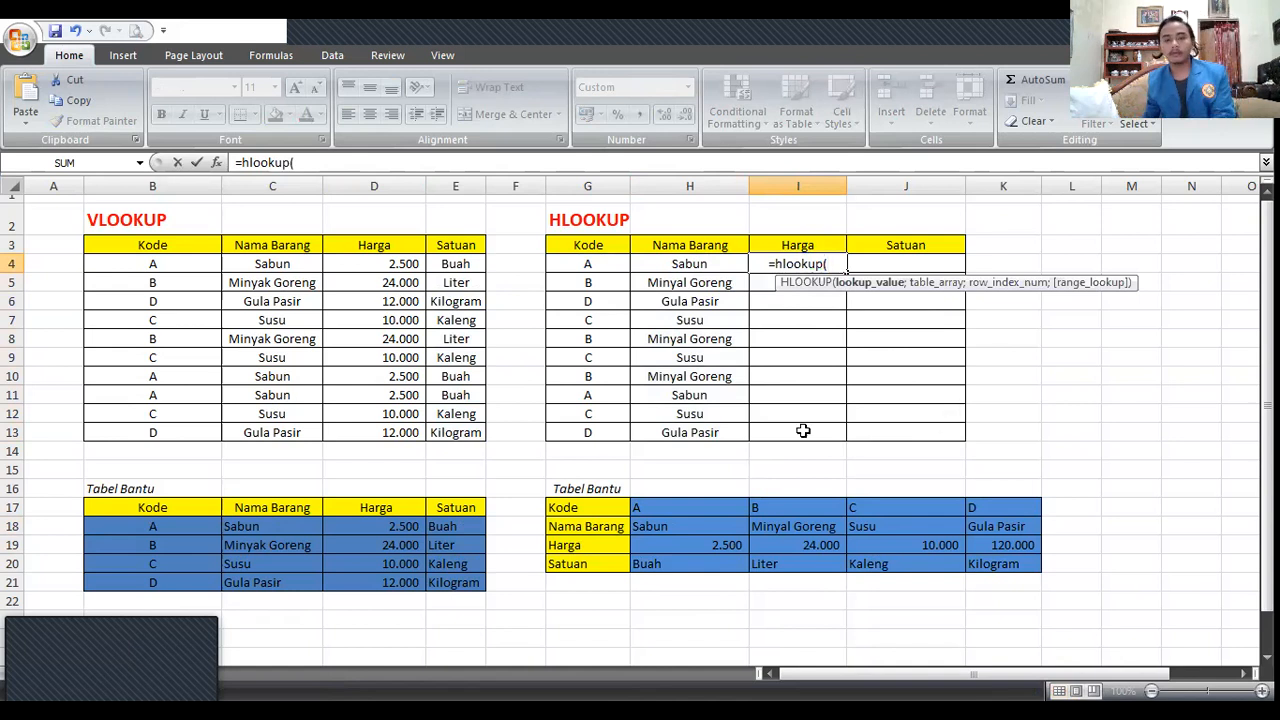
{"action": "left_click", "coordinate": [710, 507]}
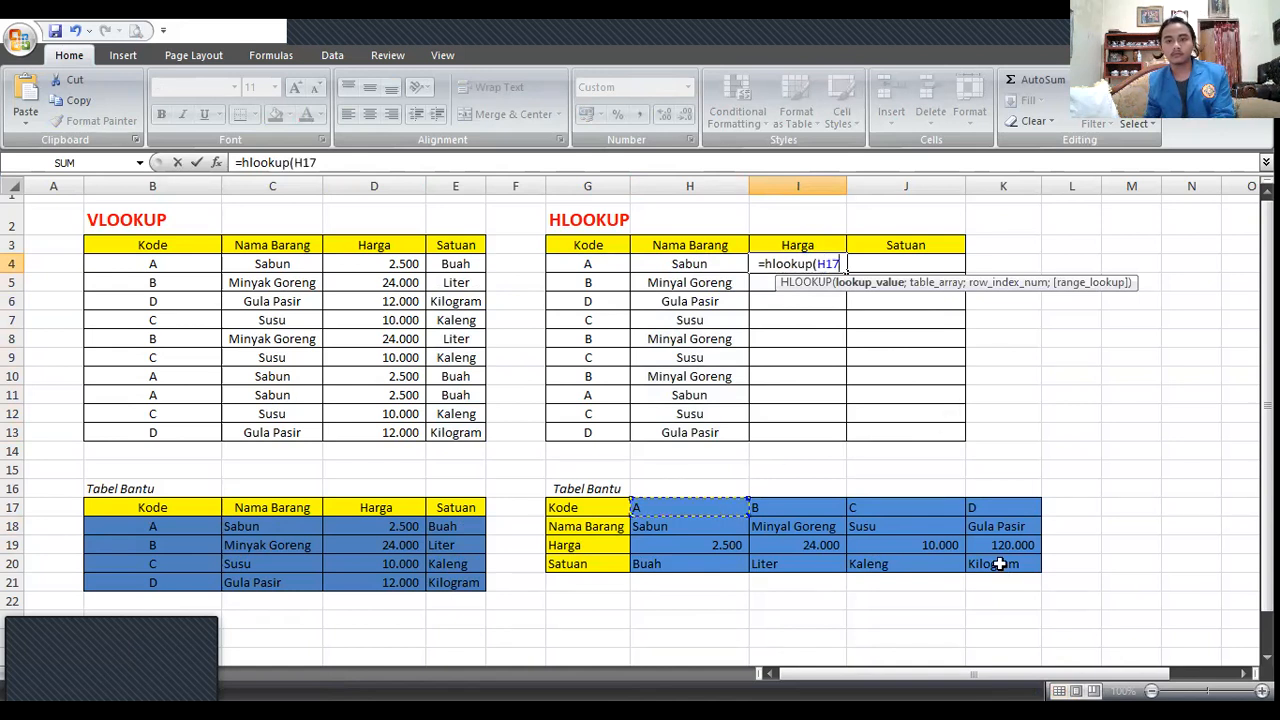
{"action": "type", "text": ":K20"}
{"action": "key", "text": "F4"}
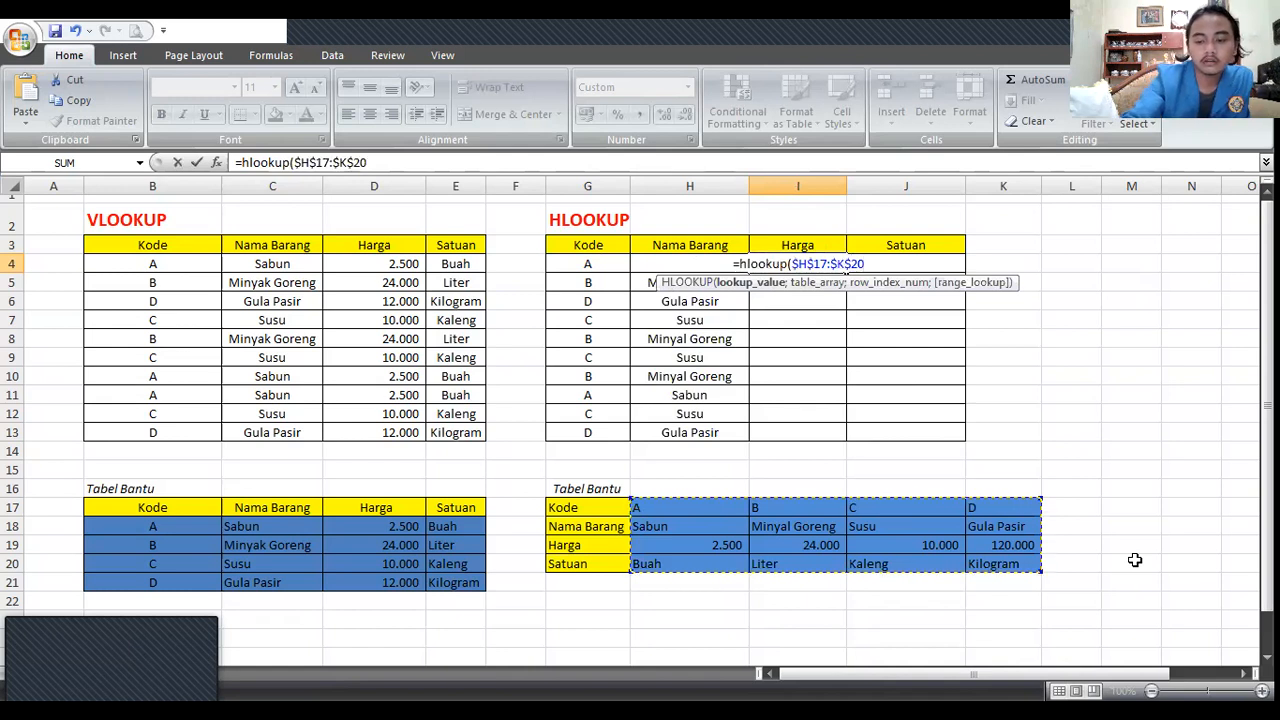
{"action": "type", "text": ";"}
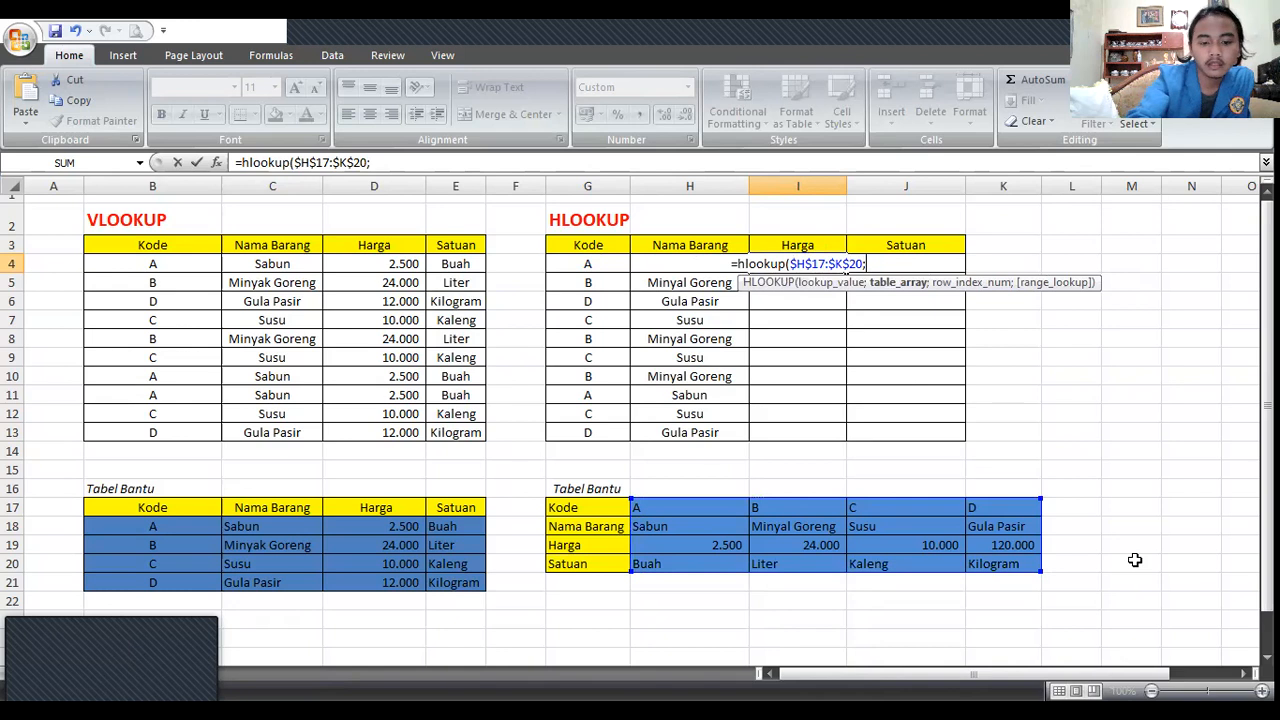
{"action": "type", "text": "3"}
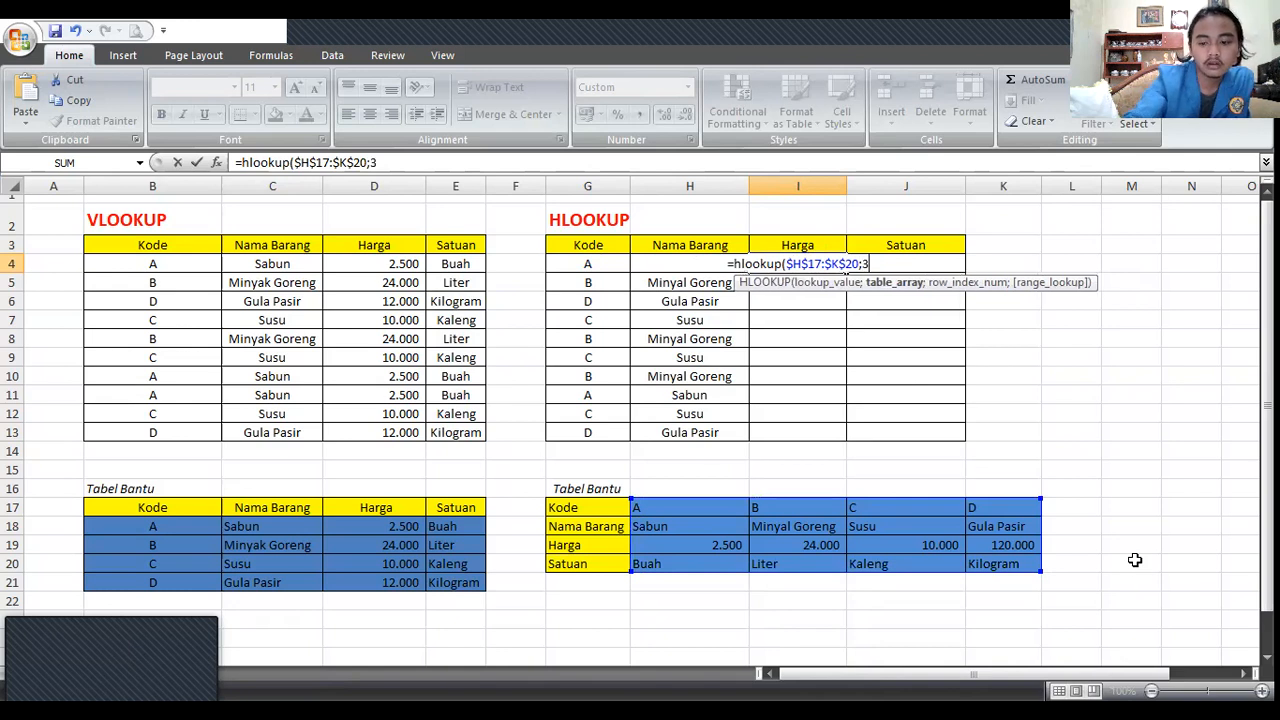
{"action": "type", "text": ";0)"}
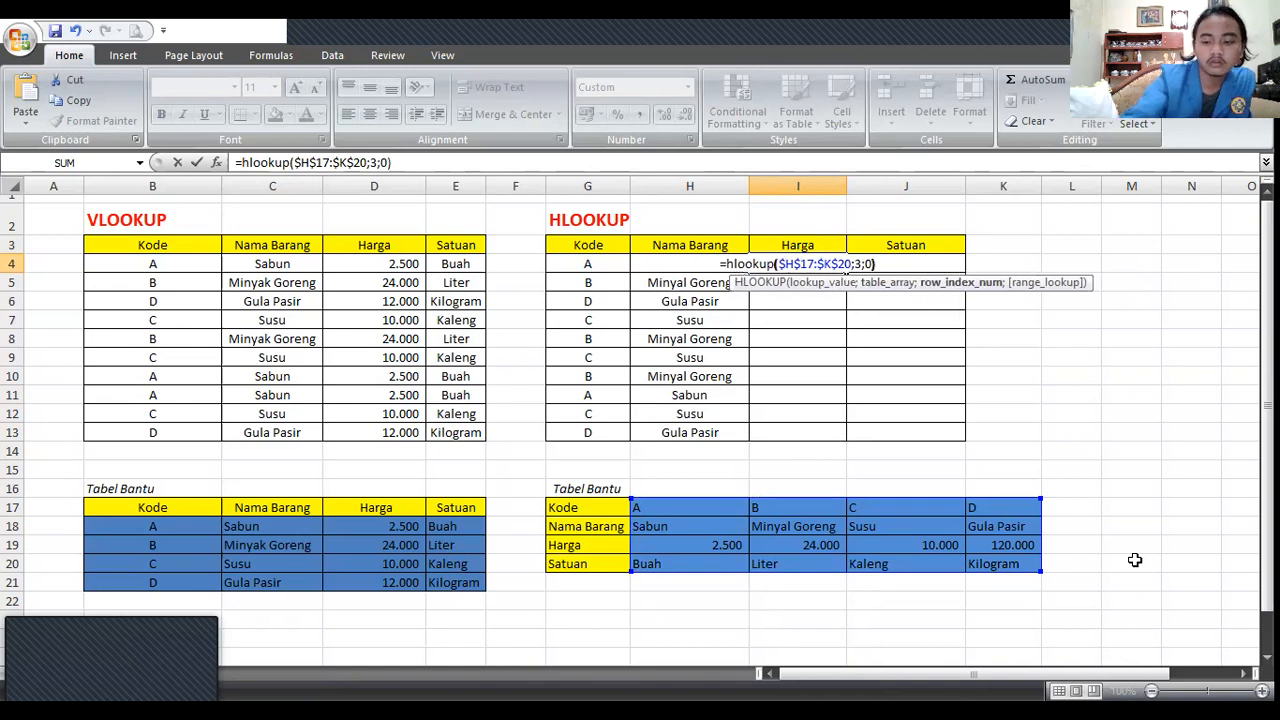
{"action": "key", "text": "Return"}
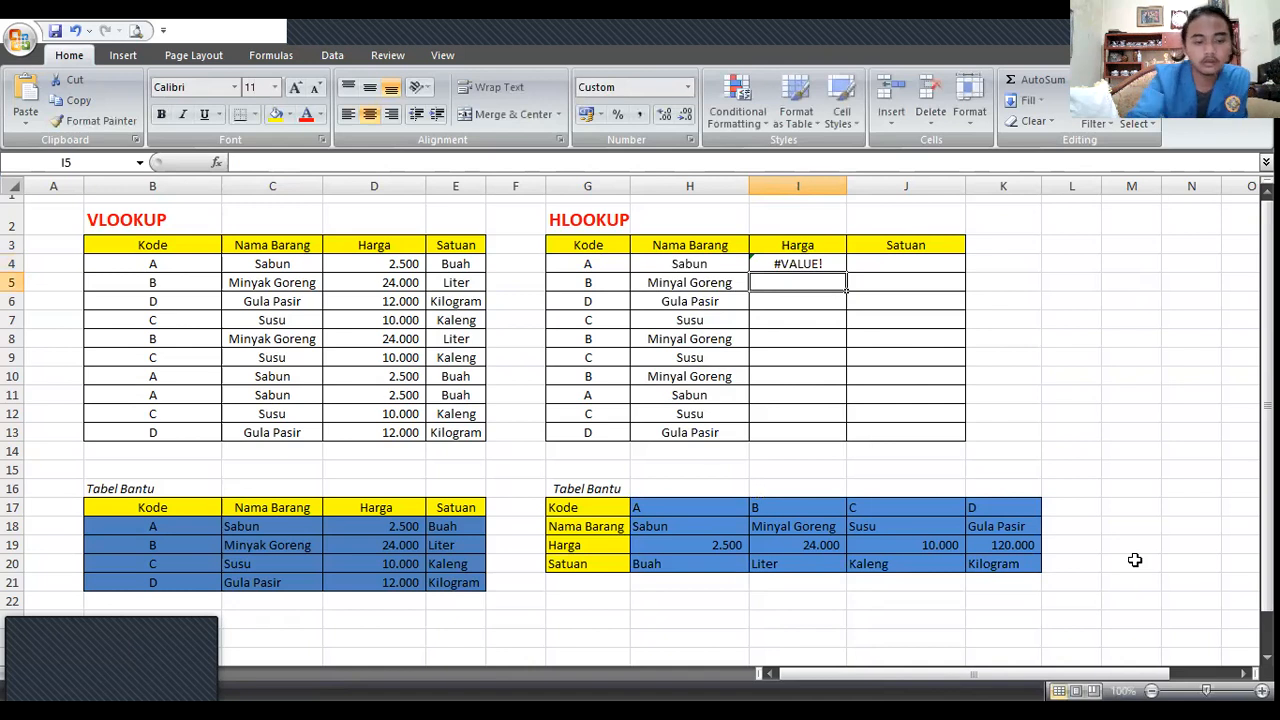
{"action": "key", "text": "ctrl+z"}
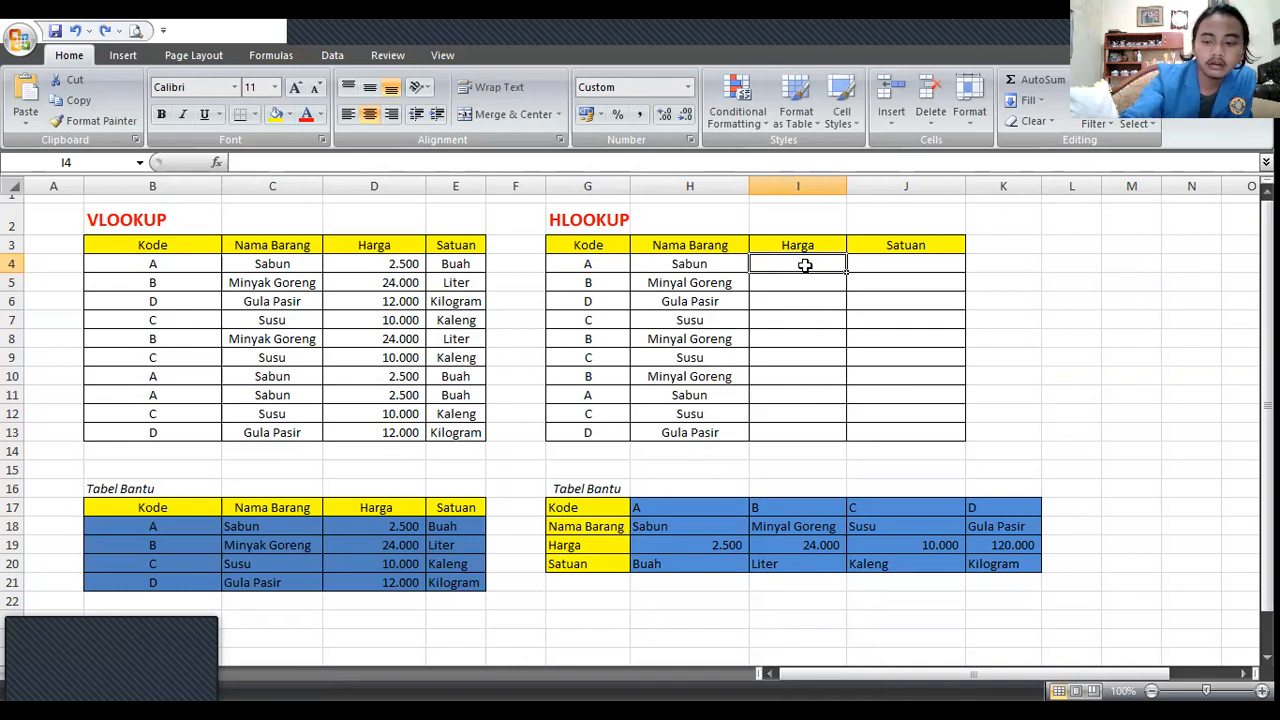
Step: Begin an HLOOKUP formula in I4 of the Harga column, using the code in G4 as the lookup value
{"action": "type", "text": "="}
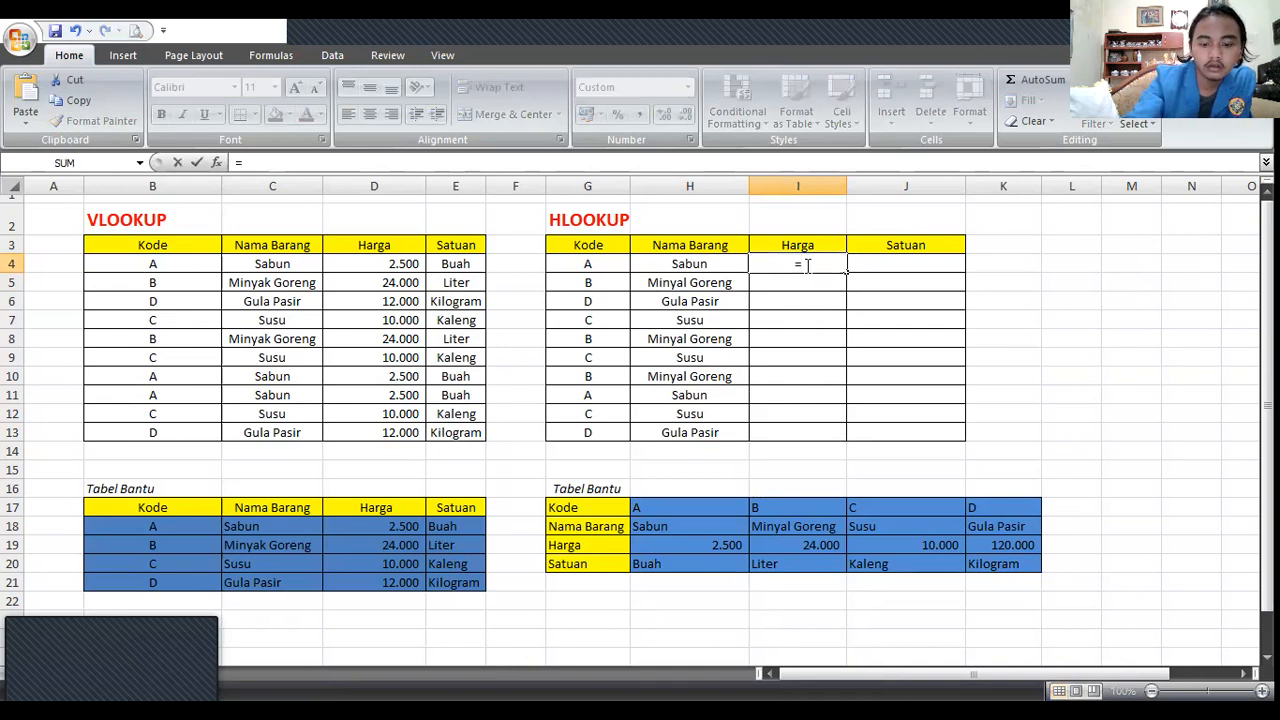
{"action": "type", "text": "hlook"}
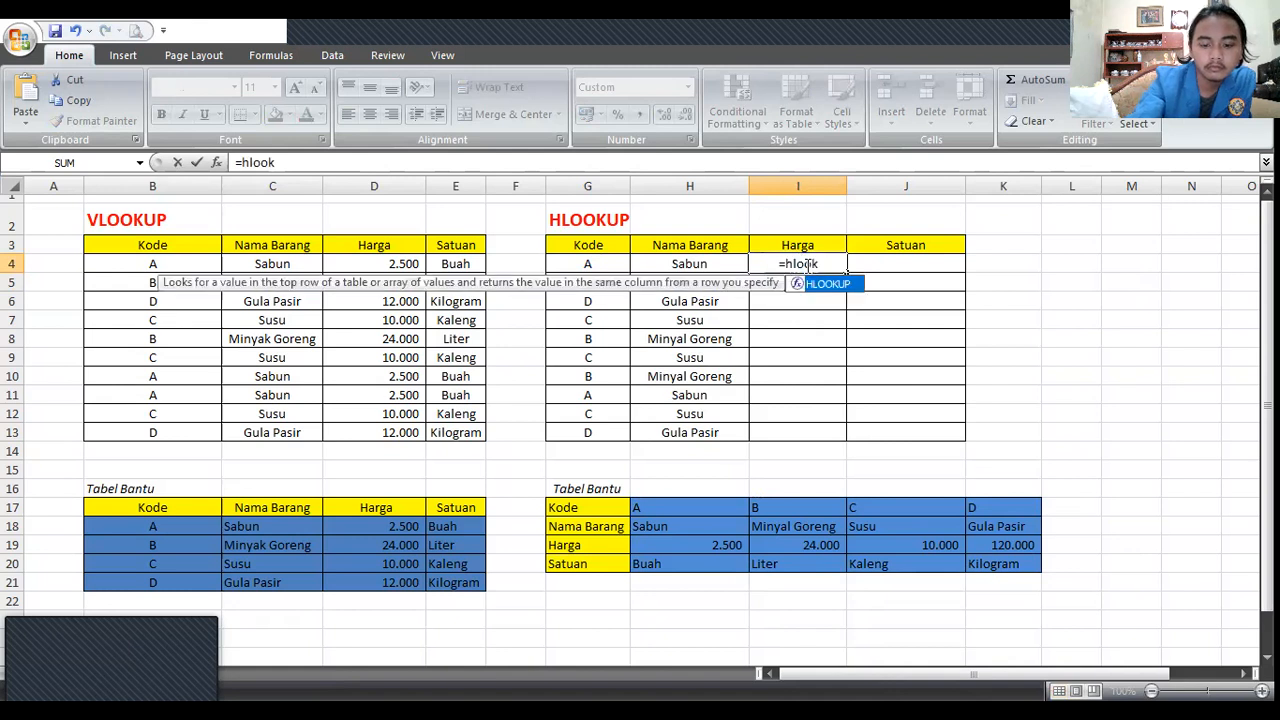
{"action": "type", "text": "up"}
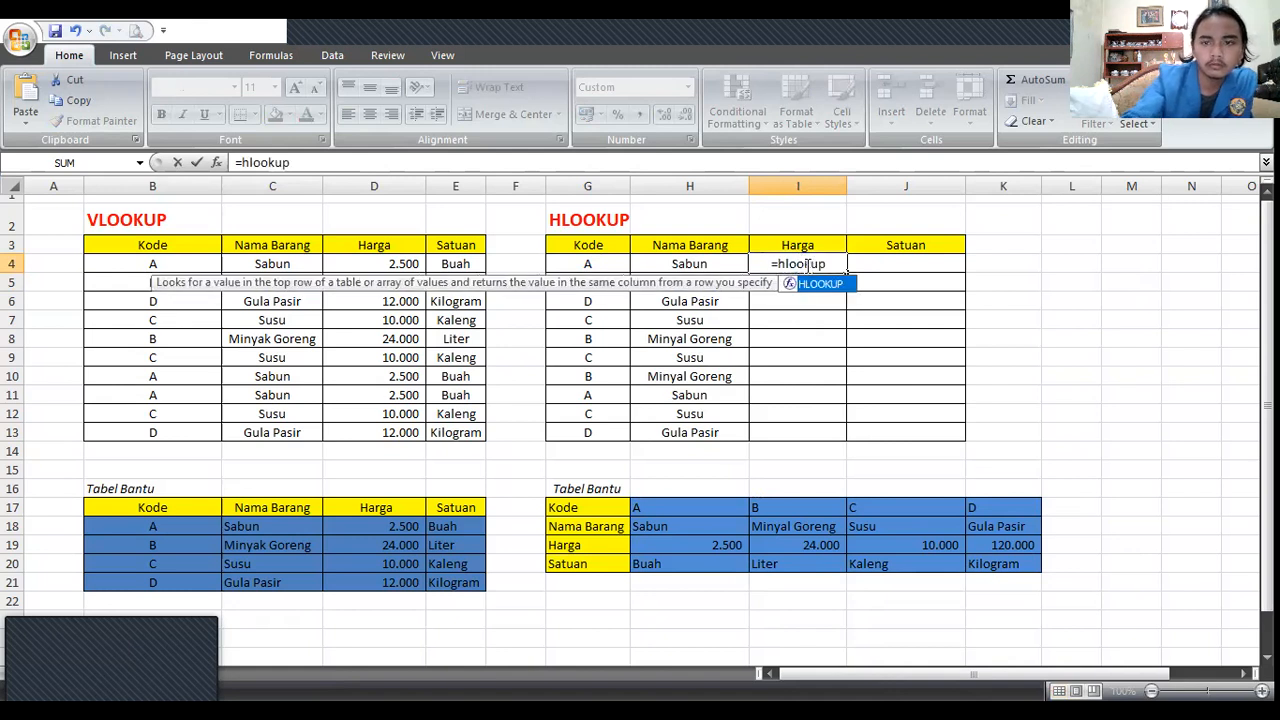
{"action": "type", "text": "("}
{"action": "left_click", "coordinate": [588, 266]}
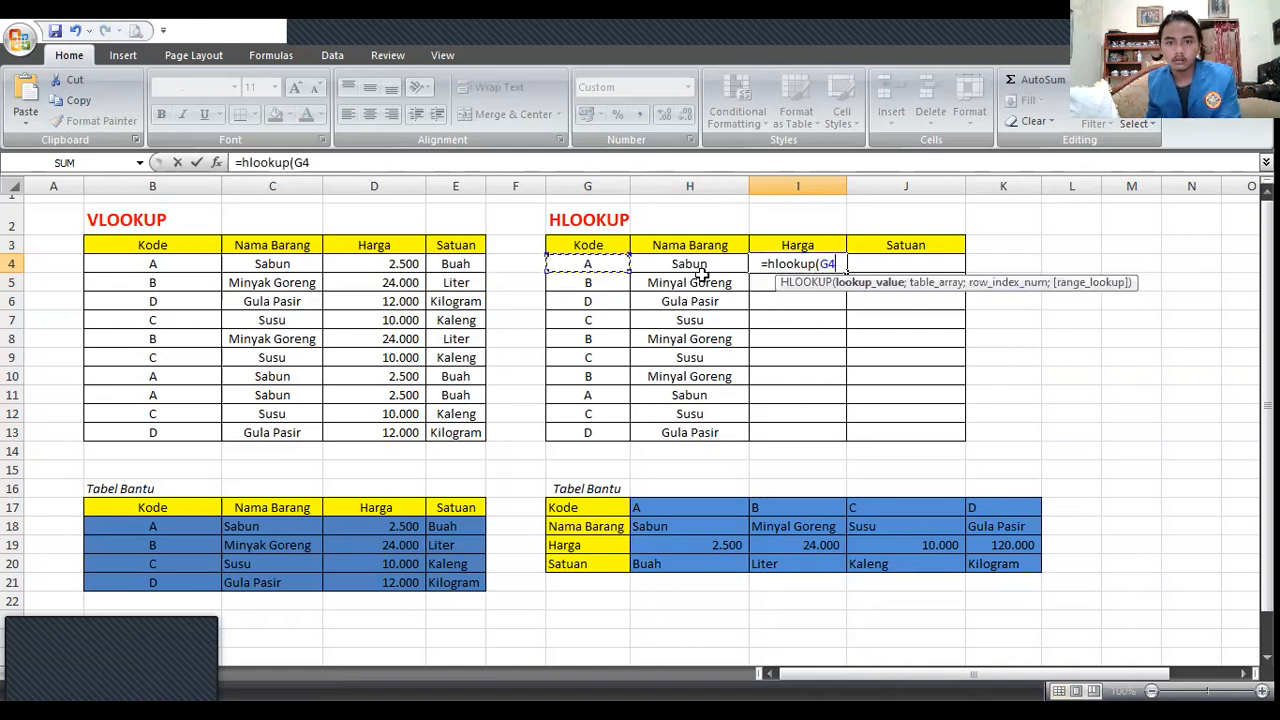
{"action": "type", "text": ";"}
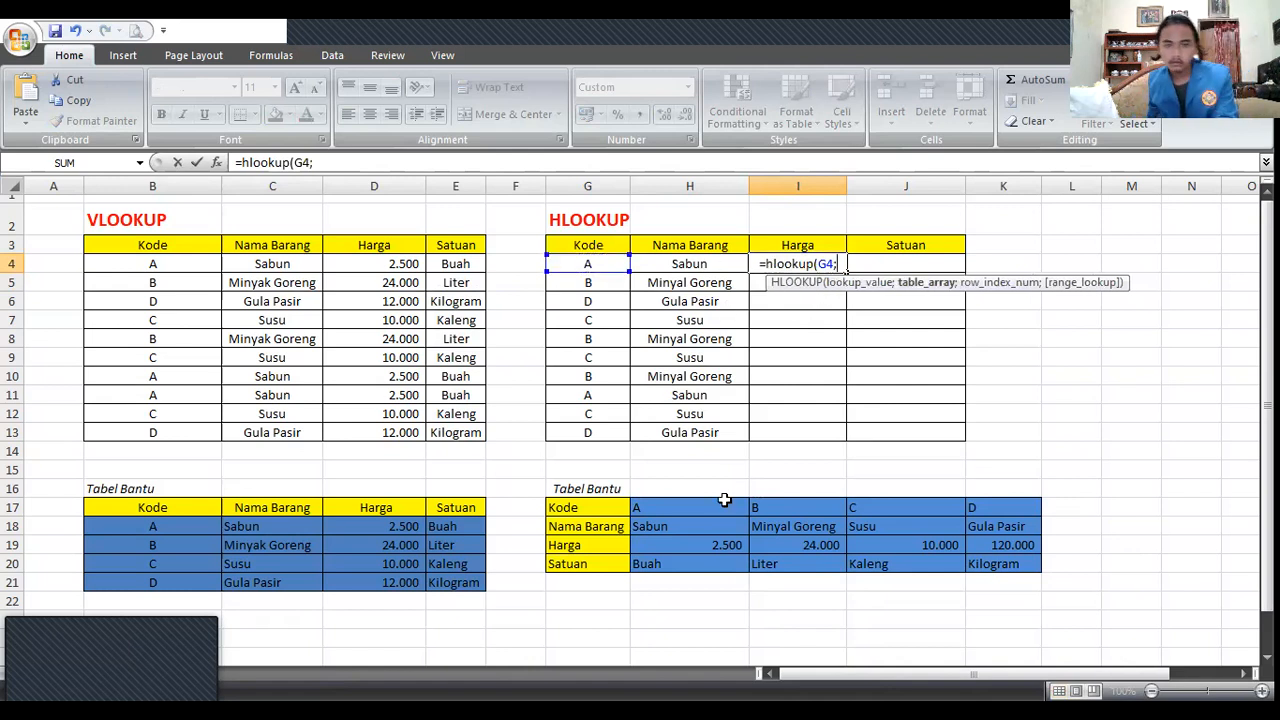
Step: Complete the I4 formula as =HLOOKUP(G4;$H$17:$K$20;3;0), using the helper table as an absolute range, and reselect I4
{"action": "left_click_drag", "start_coordinate": [679, 505], "coordinate": [990, 564]}
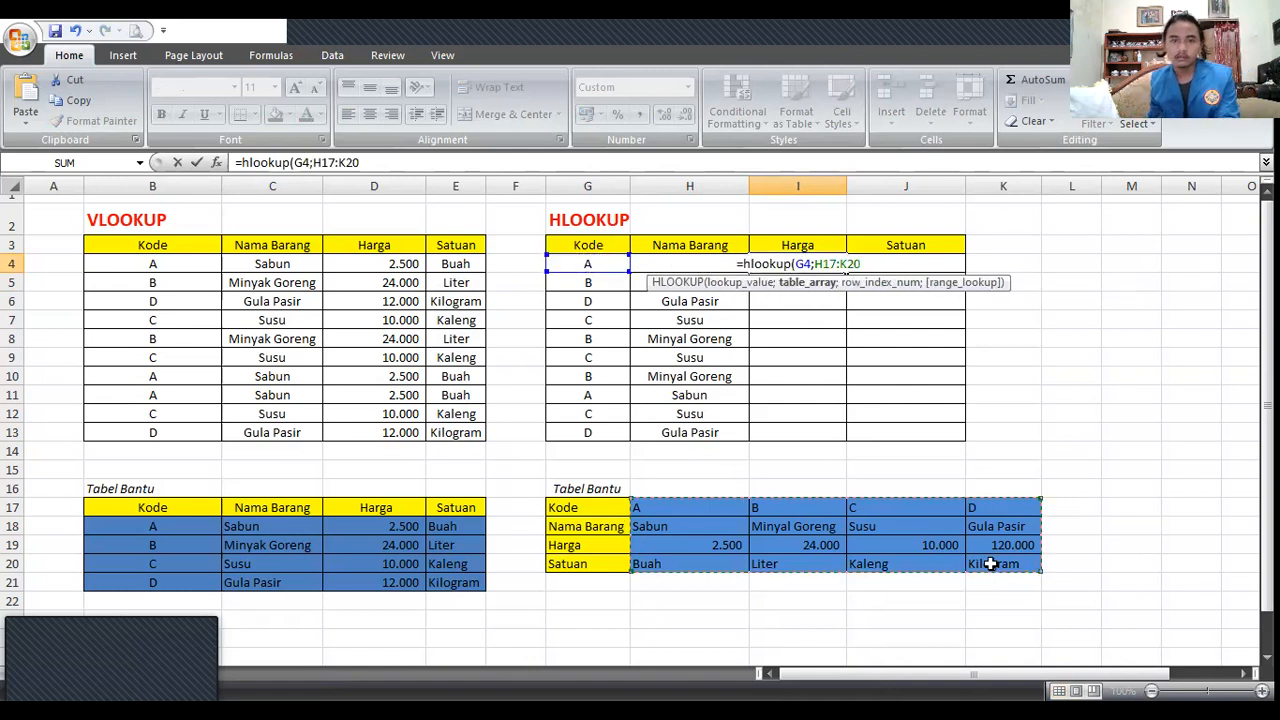
{"action": "key", "text": "F4"}
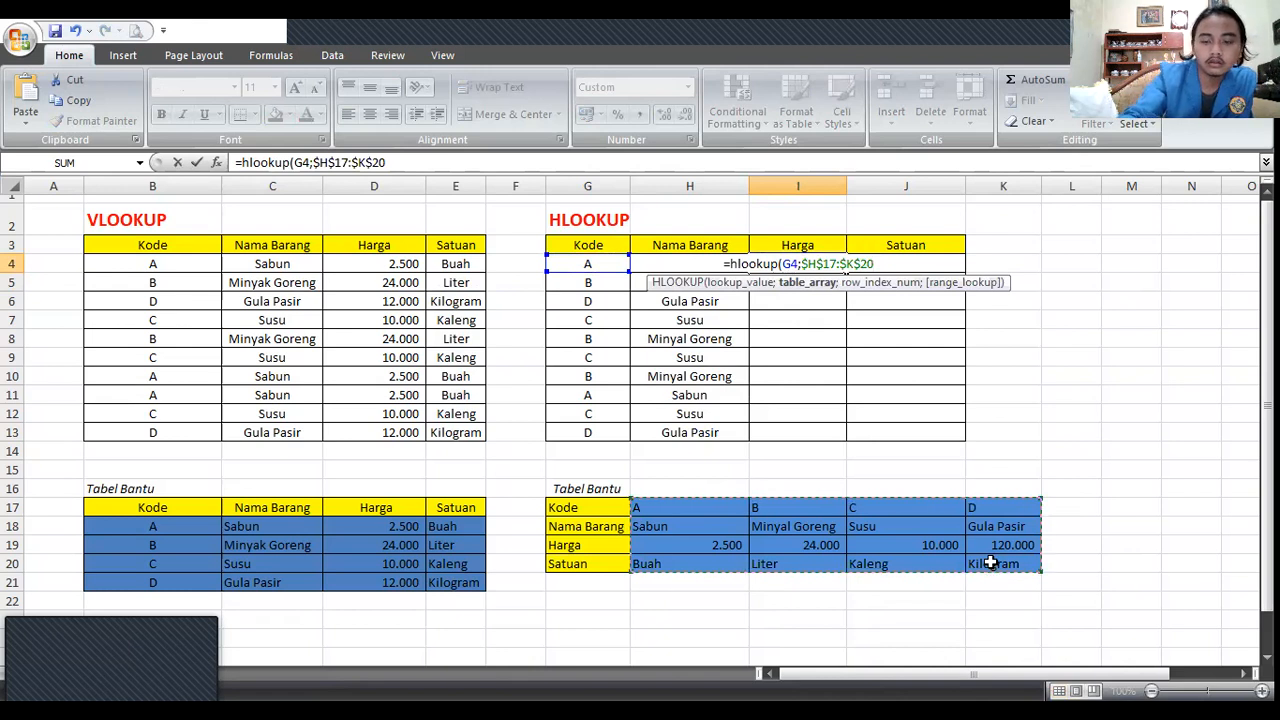
{"action": "type", "text": ";3"}
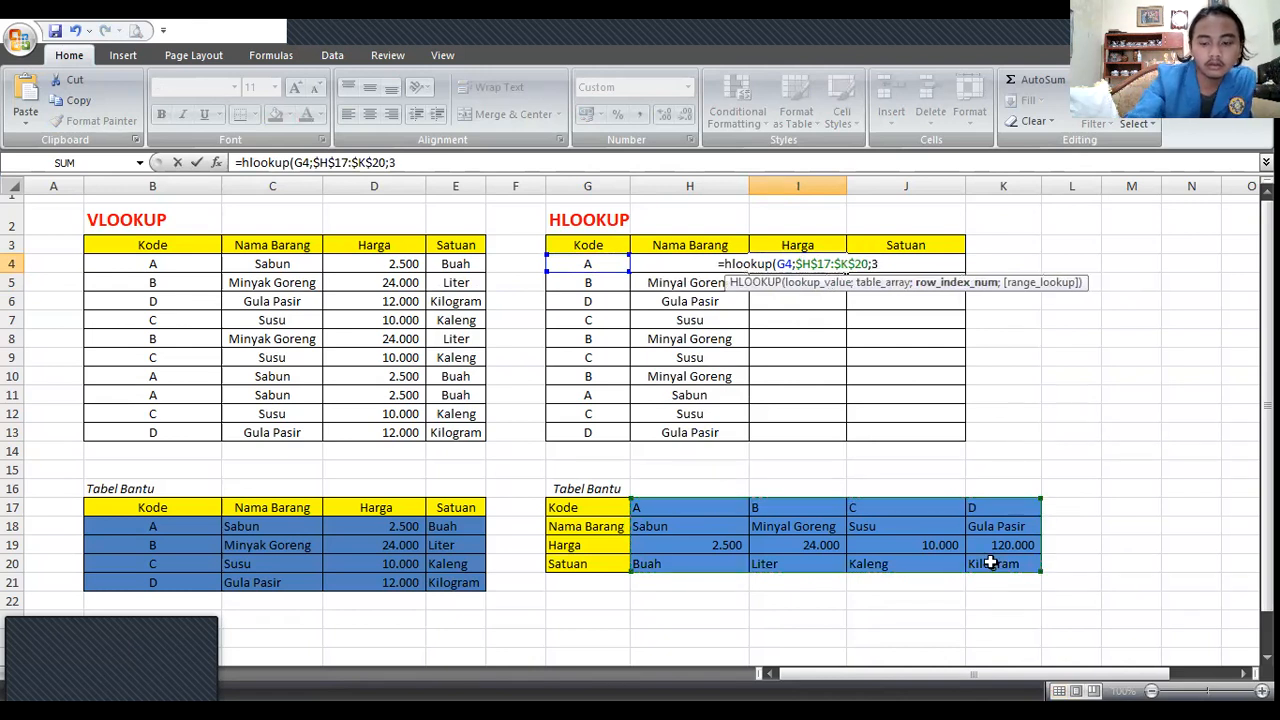
{"action": "type", "text": ";0"}
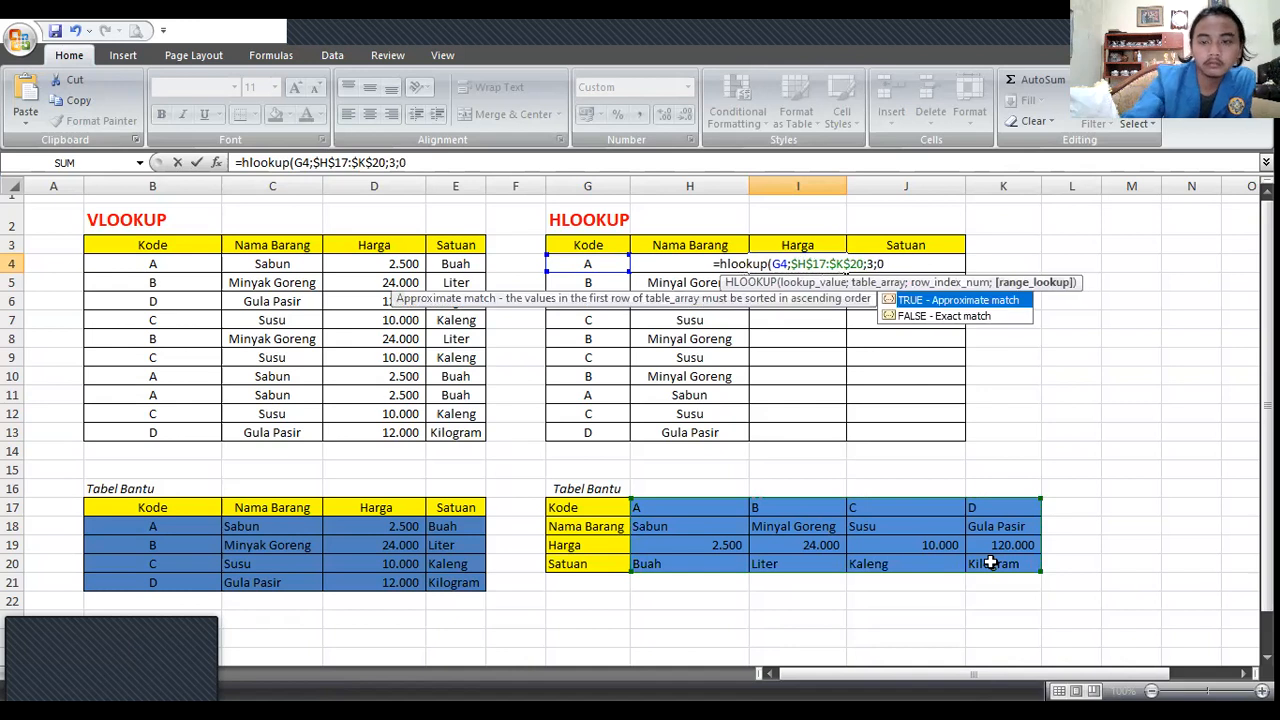
{"action": "key", "text": "Return"}
{"action": "left_click", "coordinate": [814, 264]}
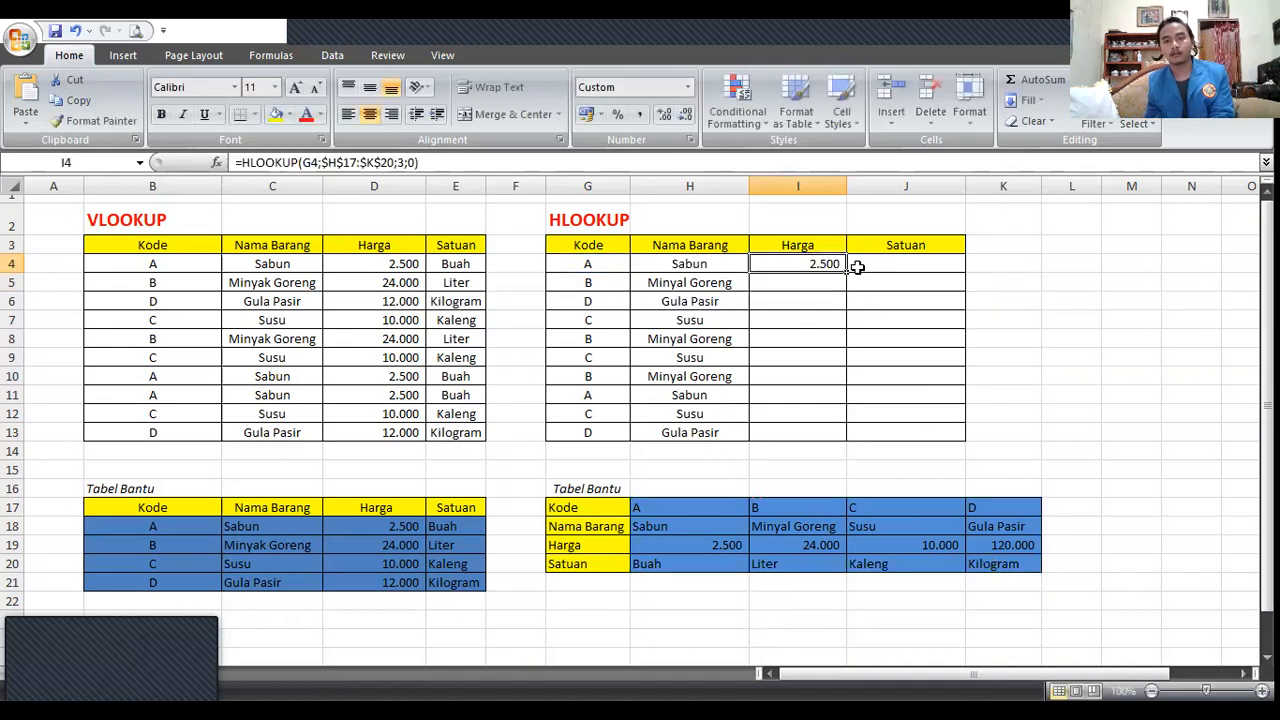
Step: Fill the I4 formula down the Harga column through I13, and begin an HLOOKUP formula in J4 with G4 as the lookup value
{"action": "left_click_drag", "start_coordinate": [848, 274], "coordinate": [848, 443]}
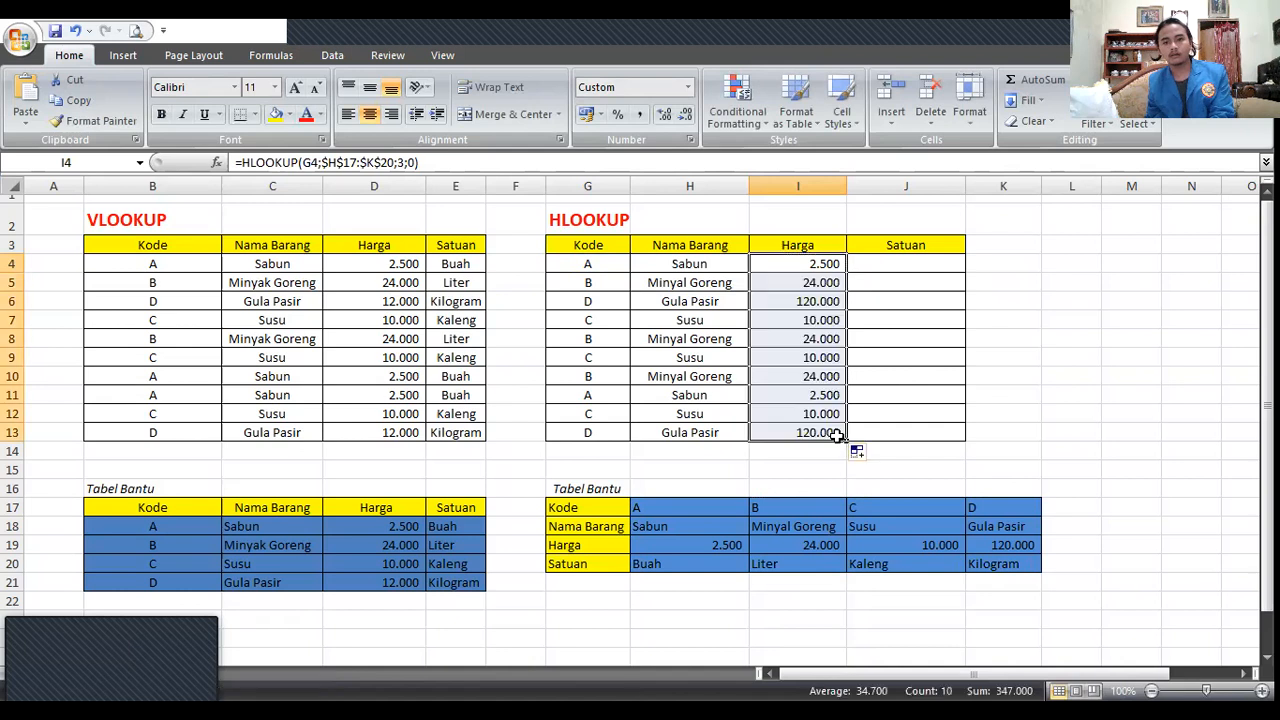
{"action": "left_click", "coordinate": [910, 266]}
{"action": "type", "text": "="}
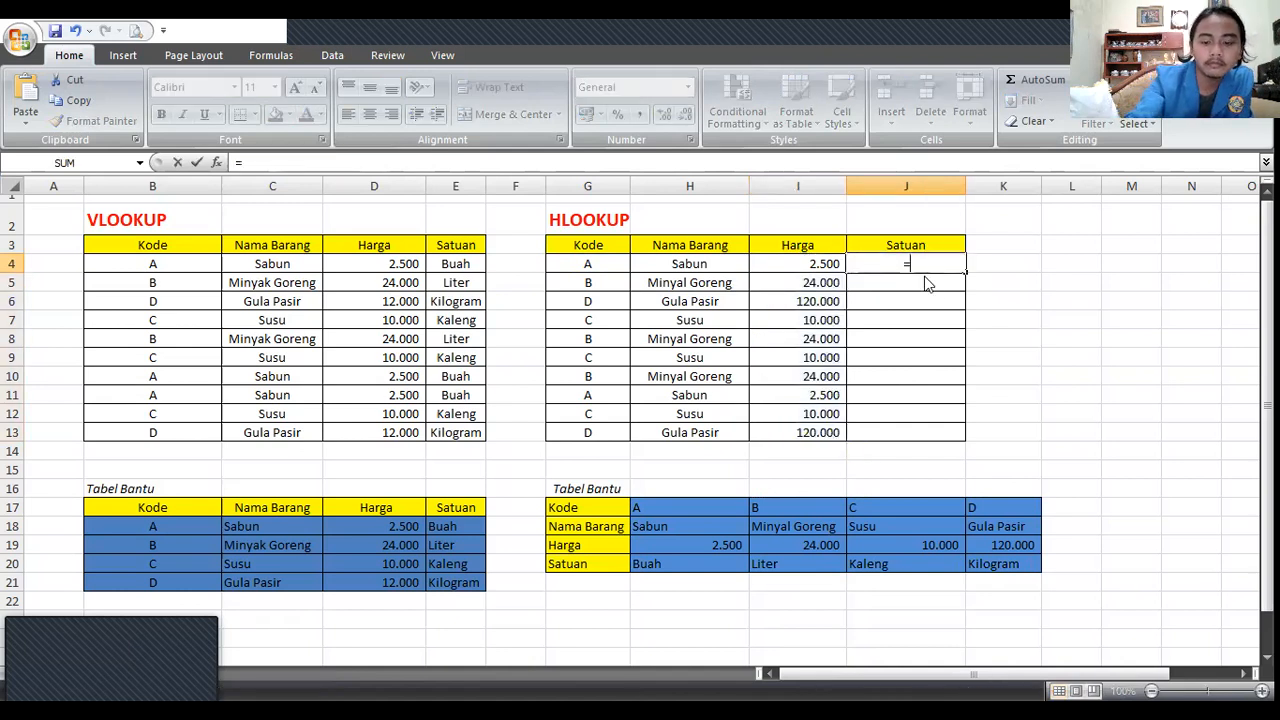
{"action": "type", "text": "p("}
{"action": "left_click", "coordinate": [583, 265]}
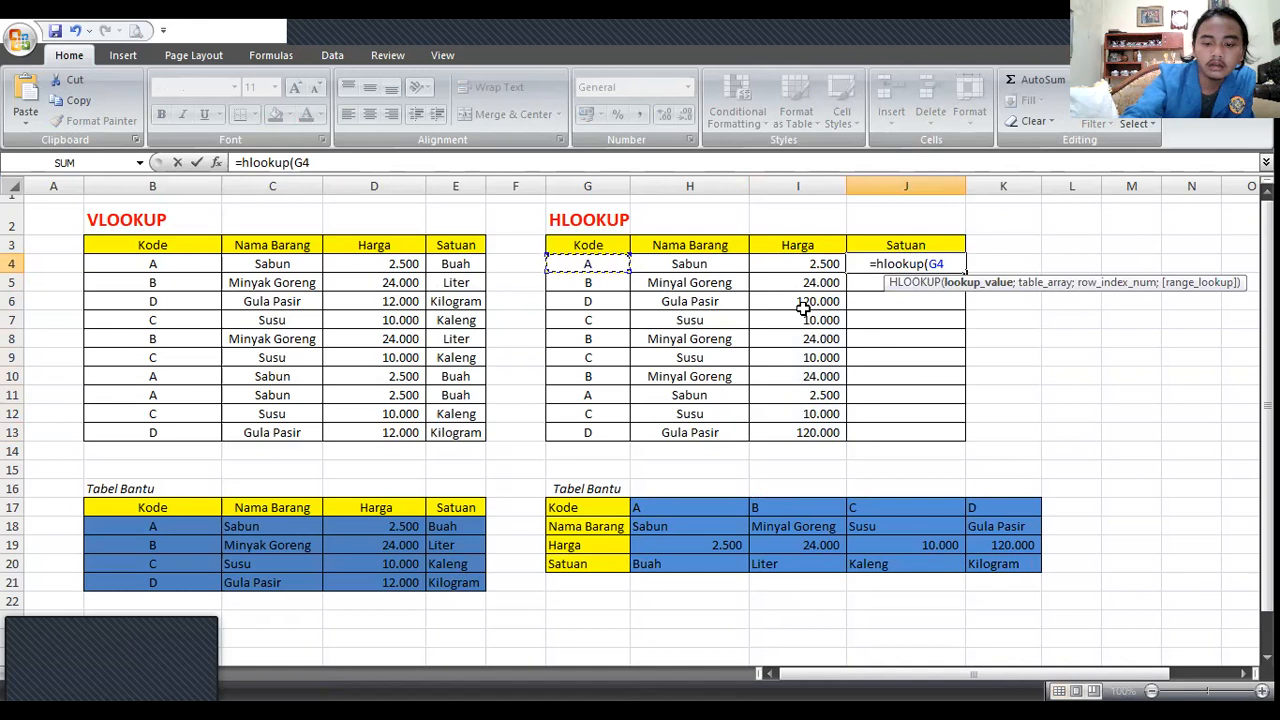
{"action": "type", "text": ";"}
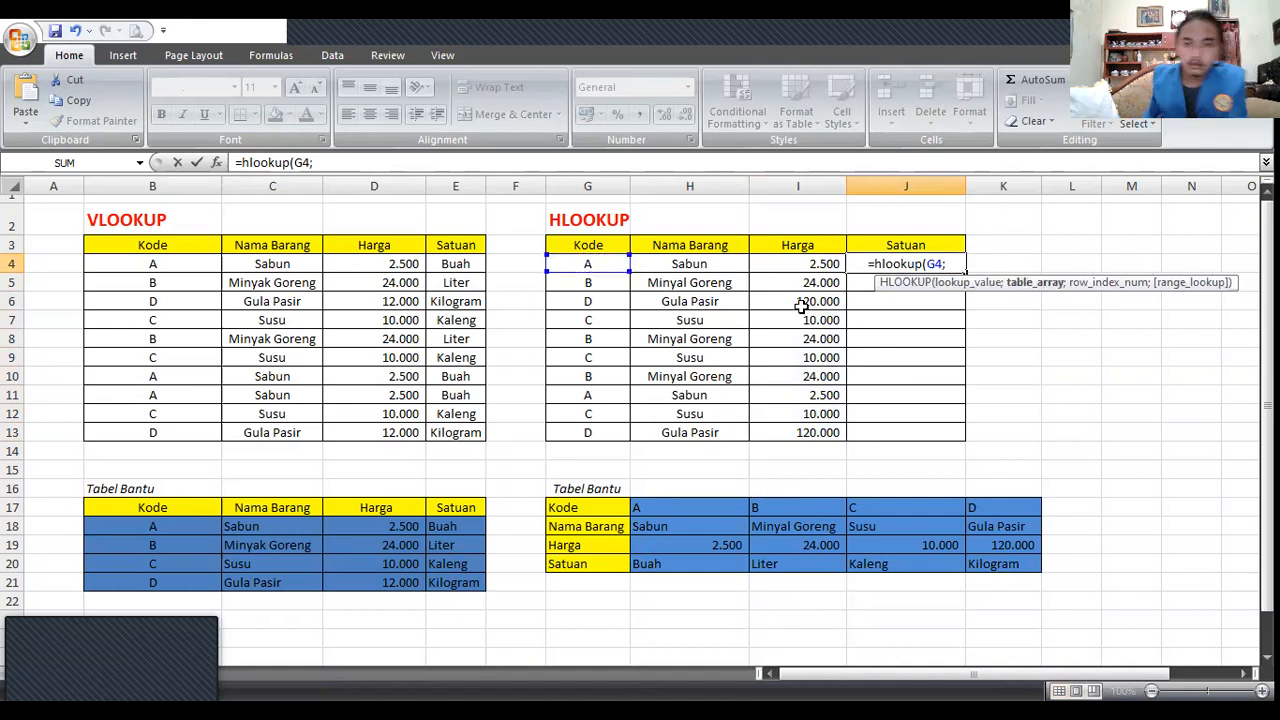
Step: Complete the J4 formula as =HLOOKUP(G4;$H$17:$K$20;4;0) and fill it down the Satuan column through J13
{"action": "left_click", "coordinate": [671, 513]}
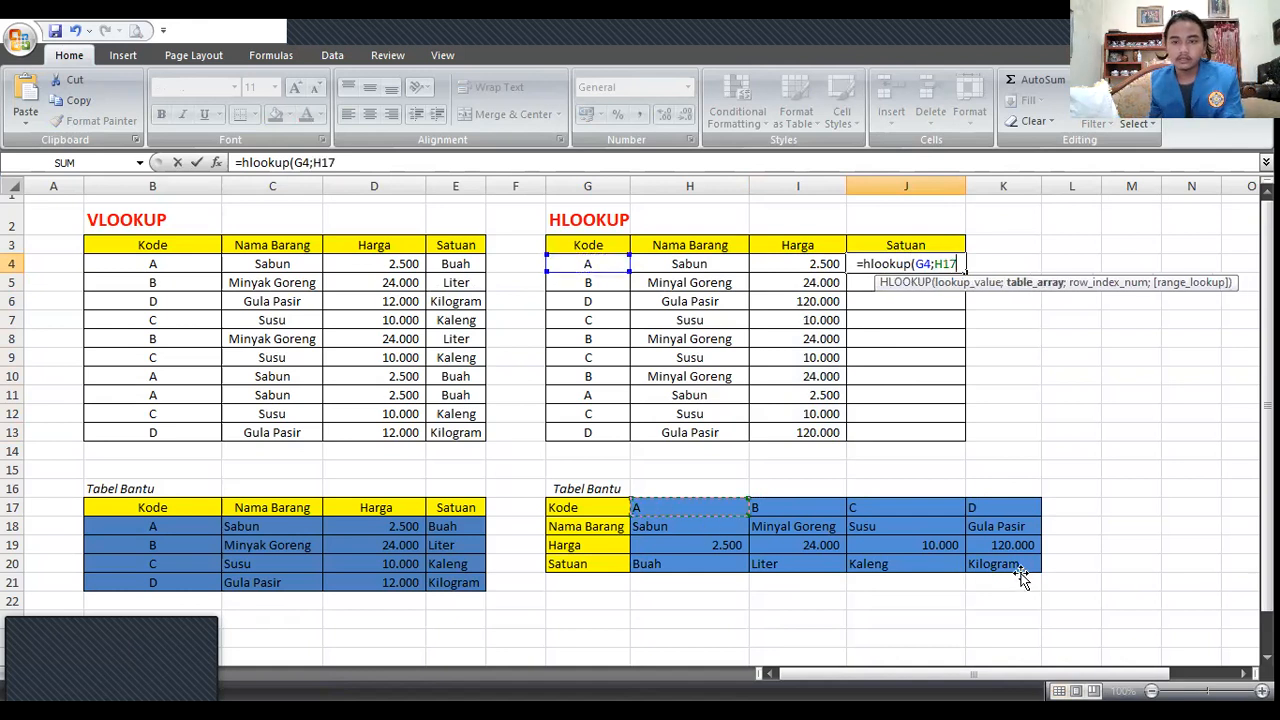
{"action": "left_click_drag", "start_coordinate": [1020, 578], "coordinate": [1023, 576]}
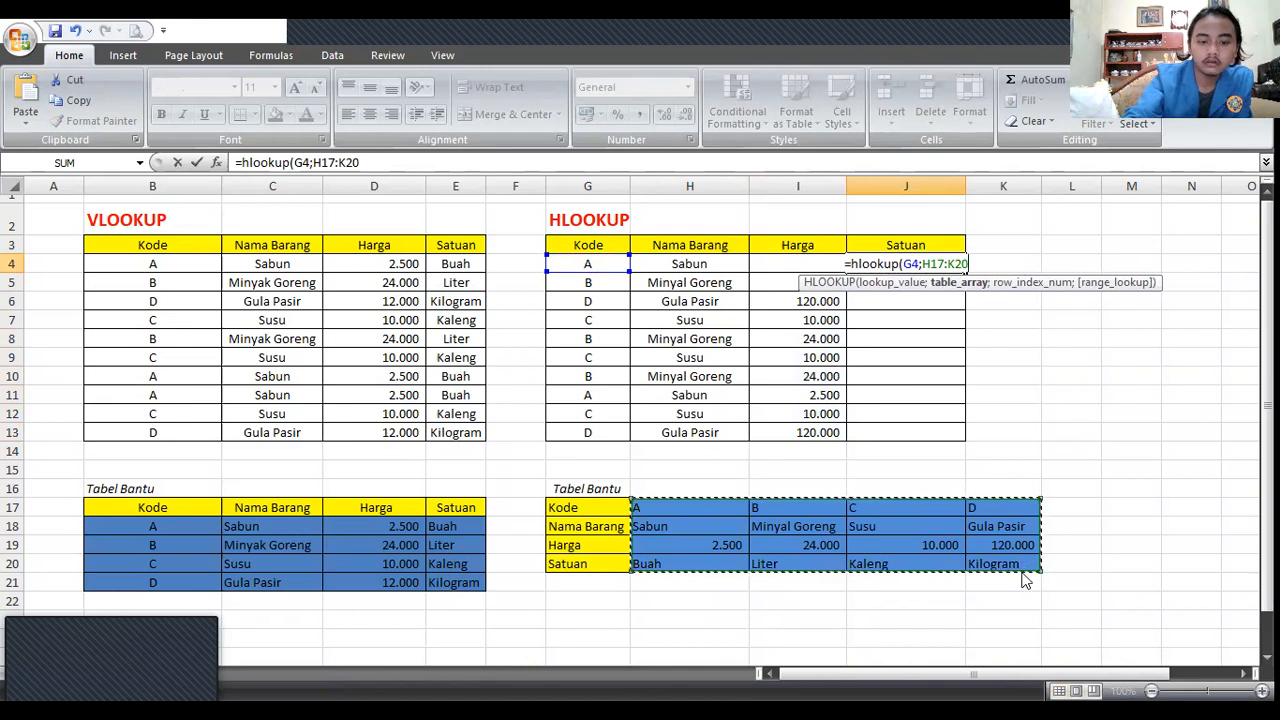
{"action": "key", "text": "F4"}
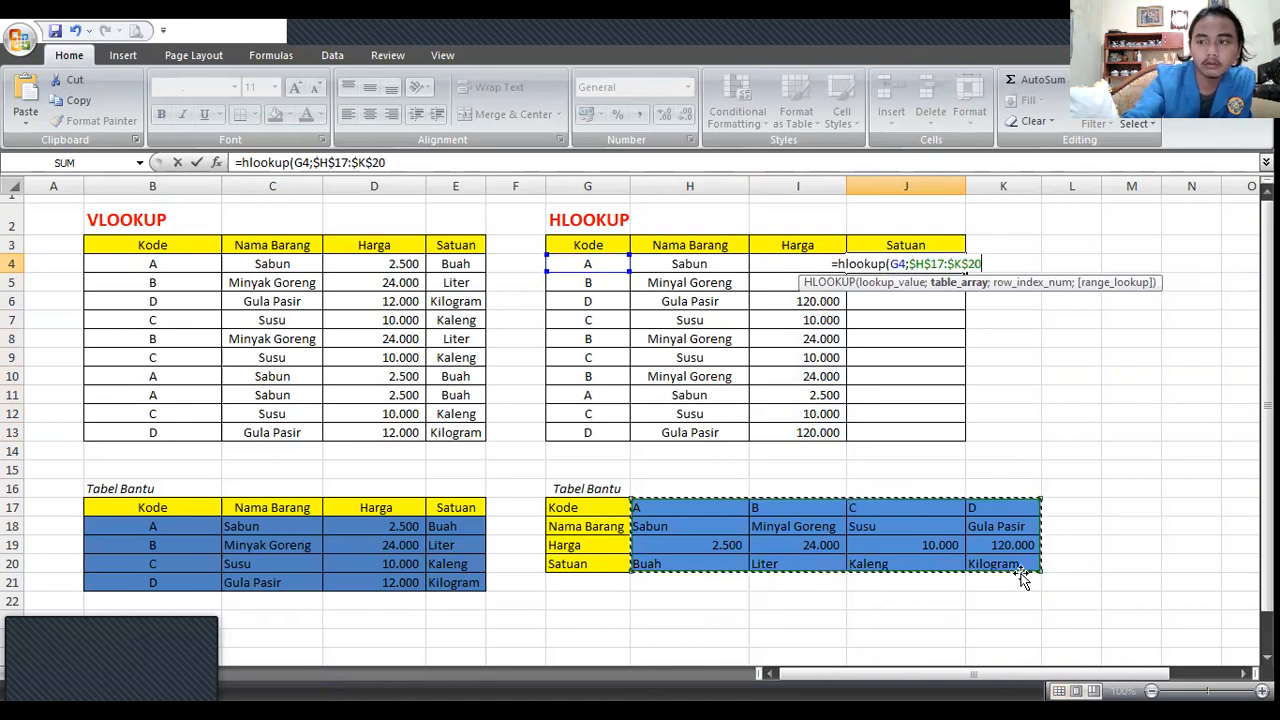
{"action": "type", "text": ";"}
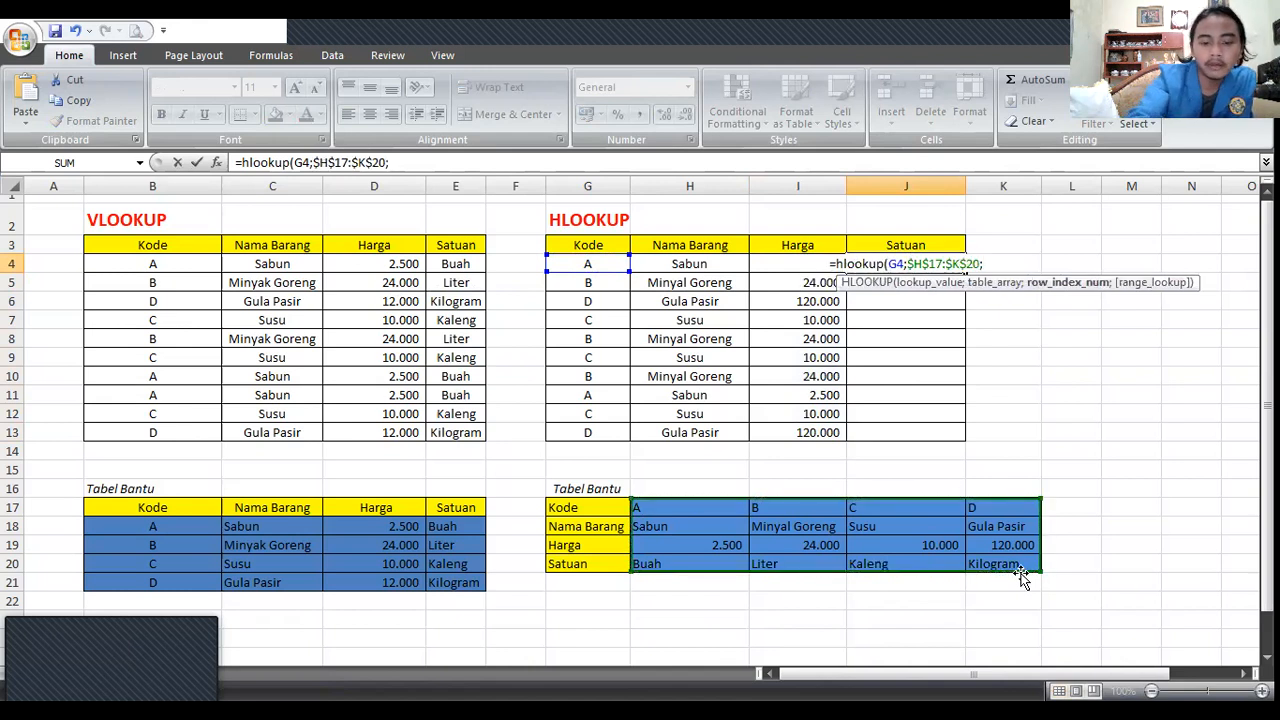
{"action": "type", "text": "4"}
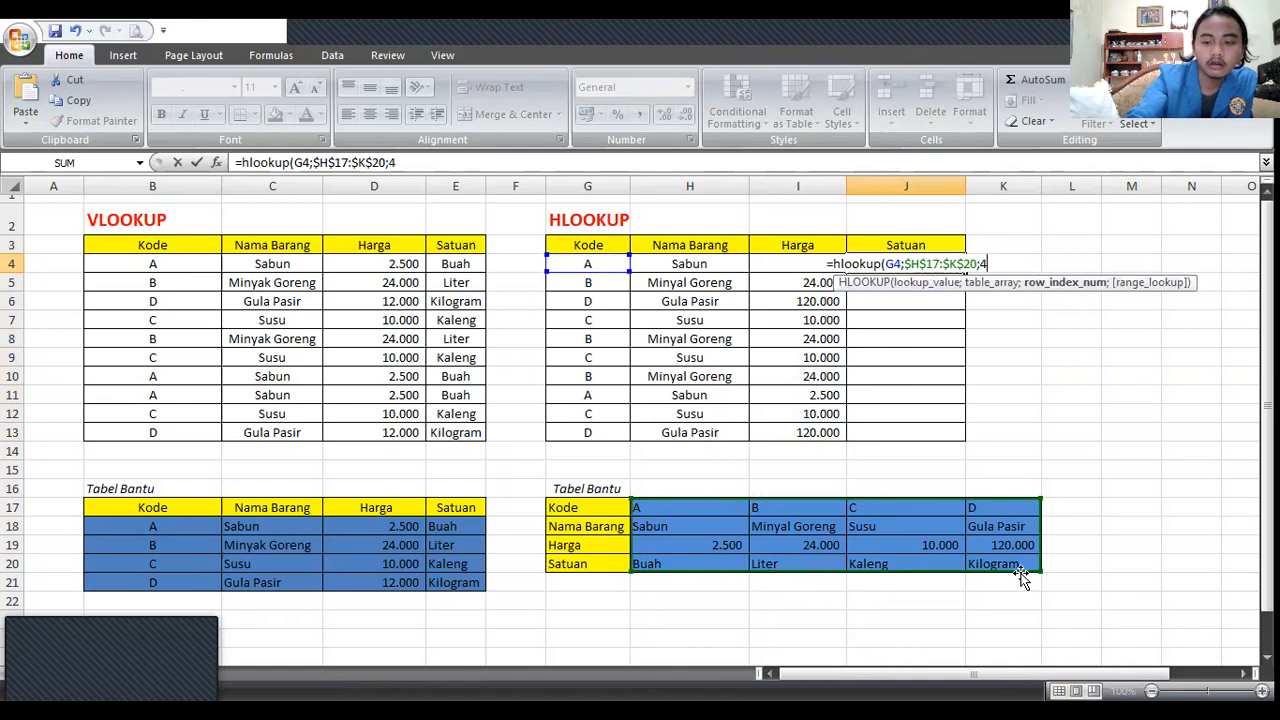
{"action": "type", "text": ";0"}
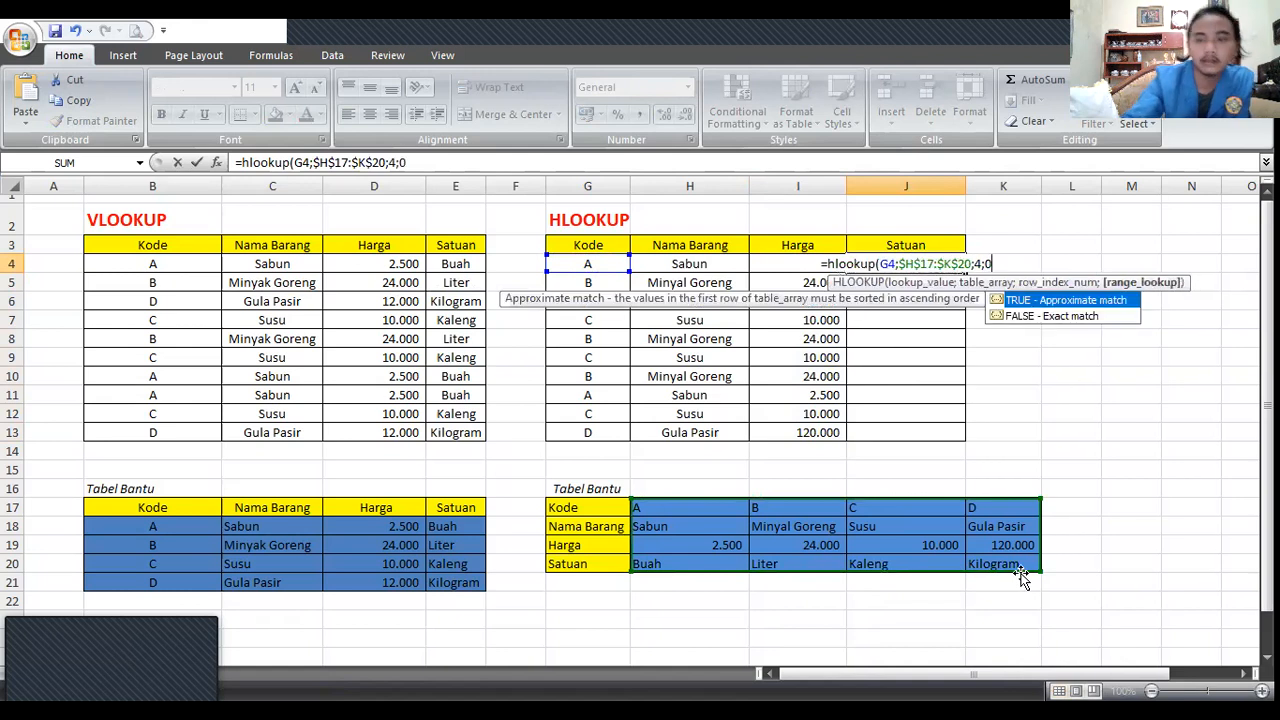
{"action": "key", "text": "Return"}
{"action": "left_click", "coordinate": [907, 264]}
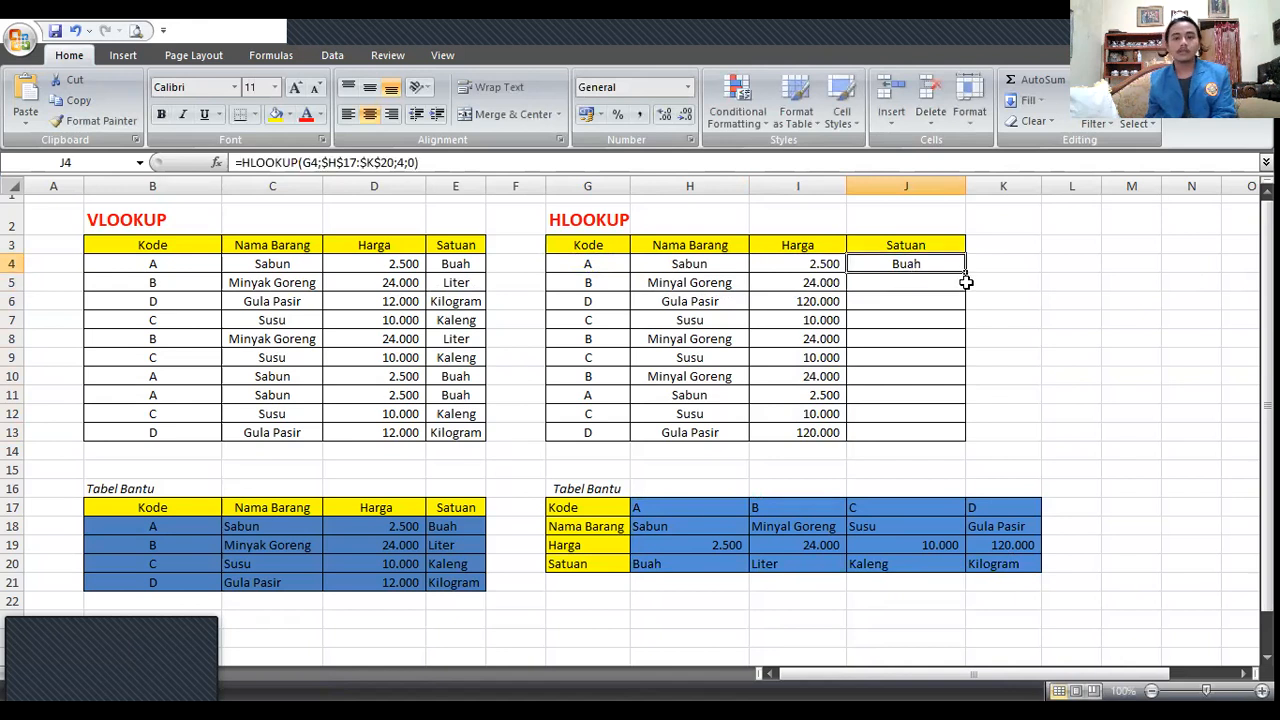
{"action": "left_click_drag", "start_coordinate": [966, 272], "coordinate": [960, 440]}
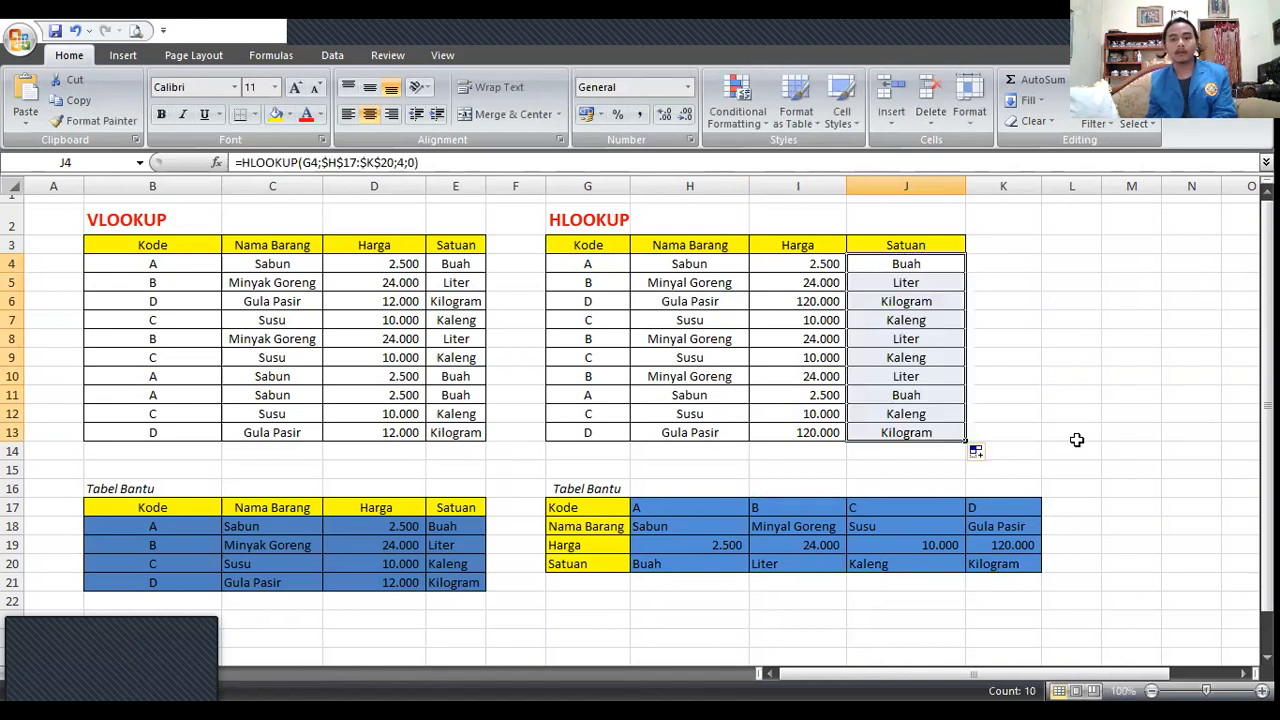